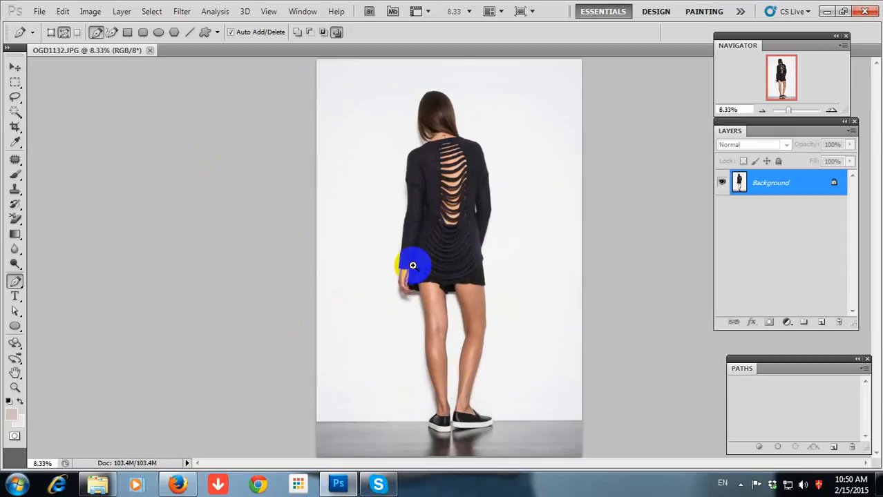
Step: Examine the model's outline against the white wall, from the legs up to the head
{"action": "left_click", "coordinate": [412, 264], "text": "ctrl"}
{"action": "left_click_drag", "start_coordinate": [433, 318], "coordinate": [446, 450]}
{"action": "left_click_drag", "start_coordinate": [468, 313], "coordinate": [453, 74]}
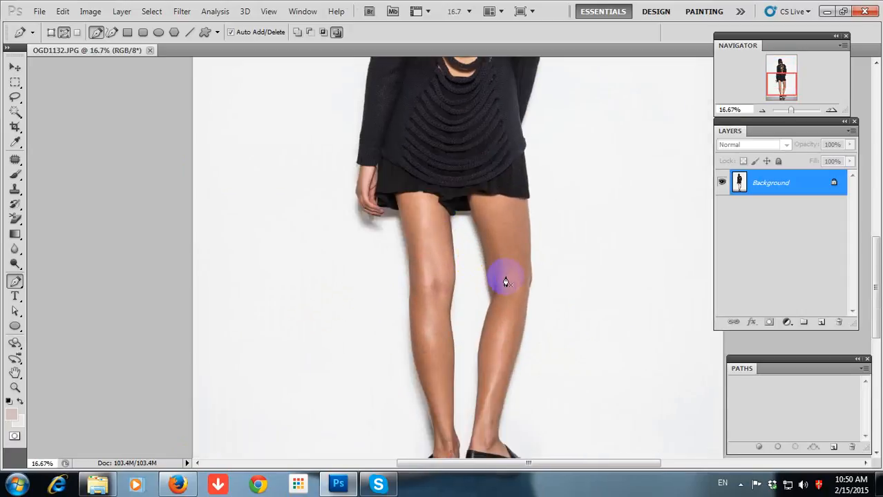
{"action": "left_click_drag", "start_coordinate": [488, 202], "coordinate": [489, 280]}
{"action": "key", "text": "ctrl+minus"}
{"action": "key", "text": "ctrl+minus"}
{"action": "key", "text": "ctrl+minus"}
{"action": "key", "text": "ctrl+minus"}
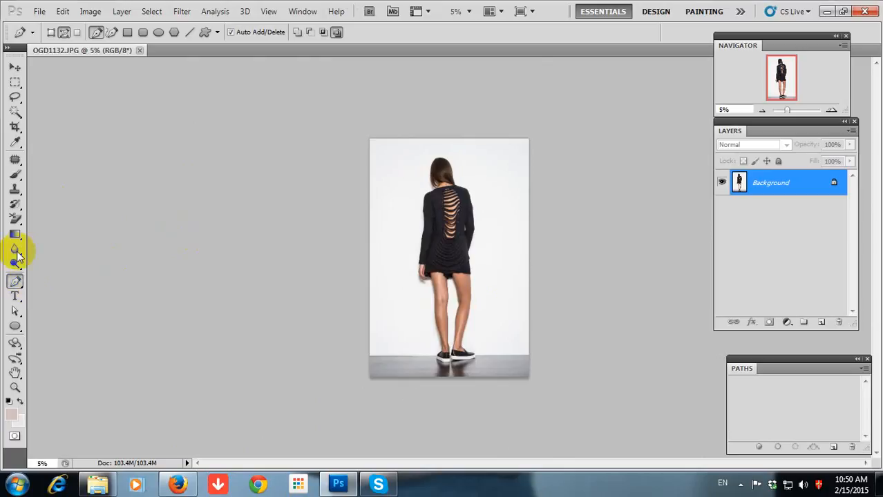
Step: Choose the Pen Tool and start a path on the toe of the model's right shoe, where its white sole meets the floor line
{"action": "left_click", "coordinate": [17, 284]}
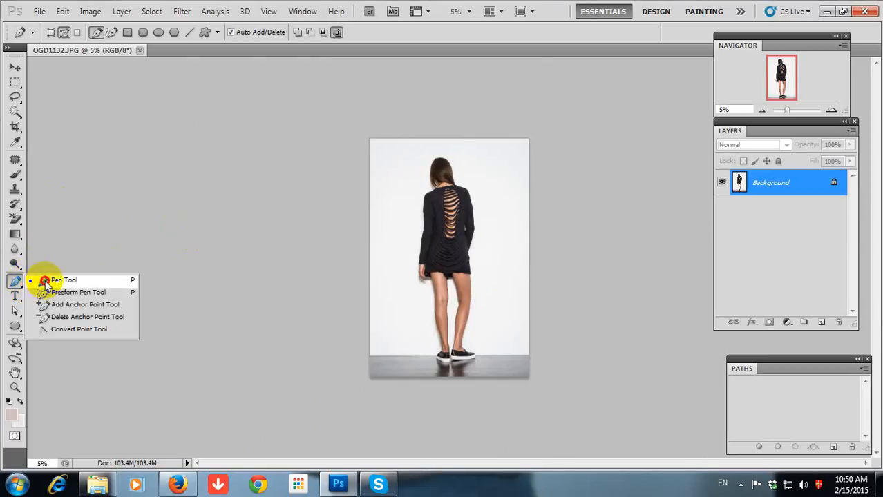
{"action": "left_click", "coordinate": [45, 283]}
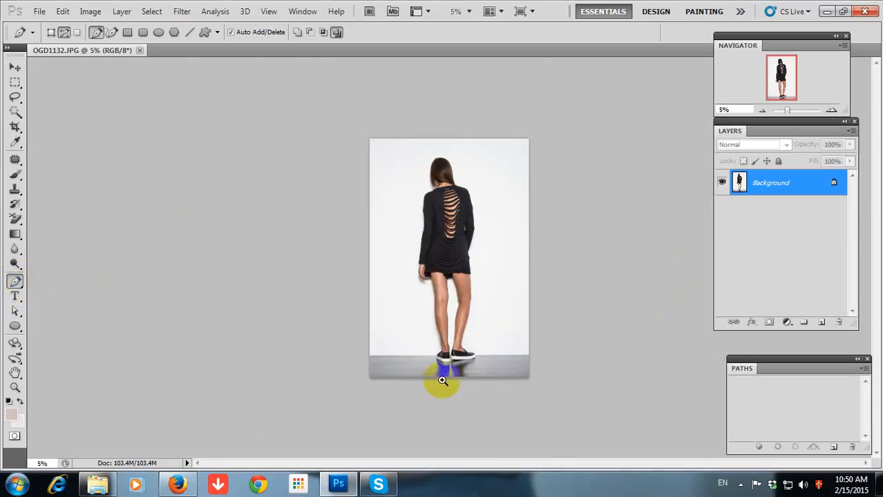
{"action": "left_click_drag", "start_coordinate": [443, 381], "coordinate": [246, 257]}
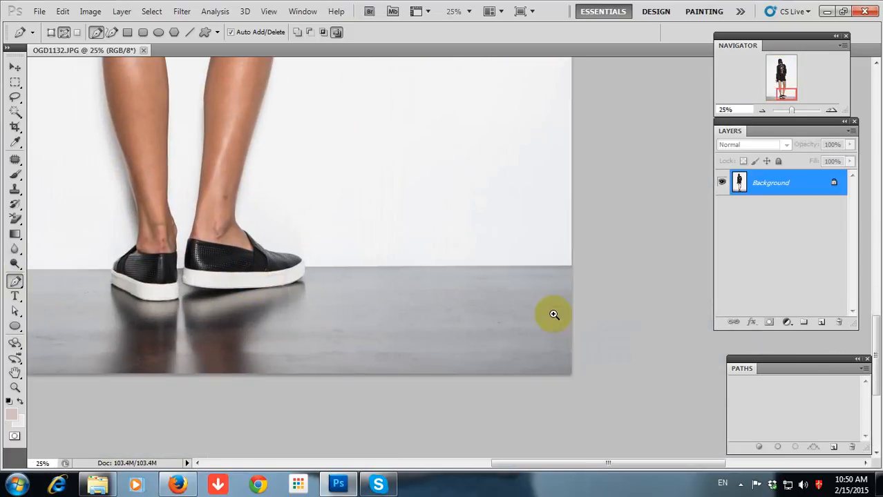
{"action": "left_click", "coordinate": [553, 315]}
{"action": "left_click", "coordinate": [553, 313]}
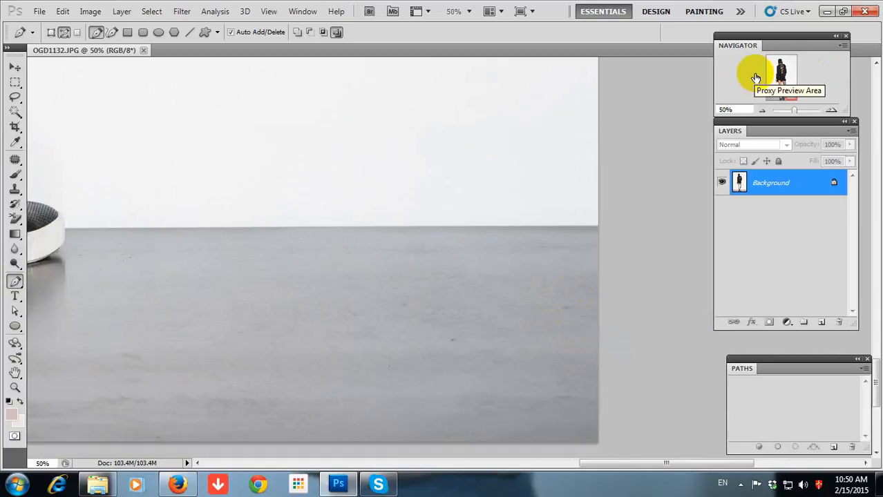
{"action": "left_click", "coordinate": [519, 303]}
{"action": "left_click", "coordinate": [538, 291]}
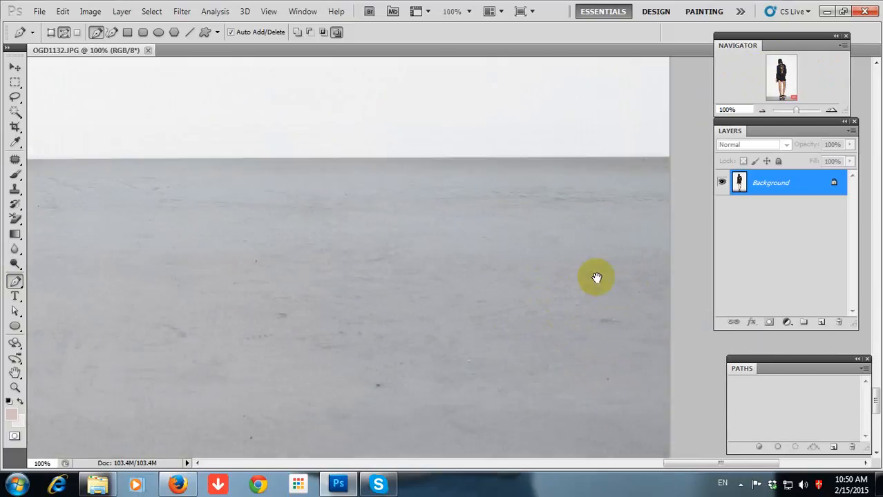
{"action": "left_click_drag", "start_coordinate": [597, 278], "coordinate": [453, 313]}
{"action": "left_click", "coordinate": [539, 238], "text": "ctrl"}
{"action": "left_click_drag", "start_coordinate": [402, 271], "coordinate": [419, 278]}
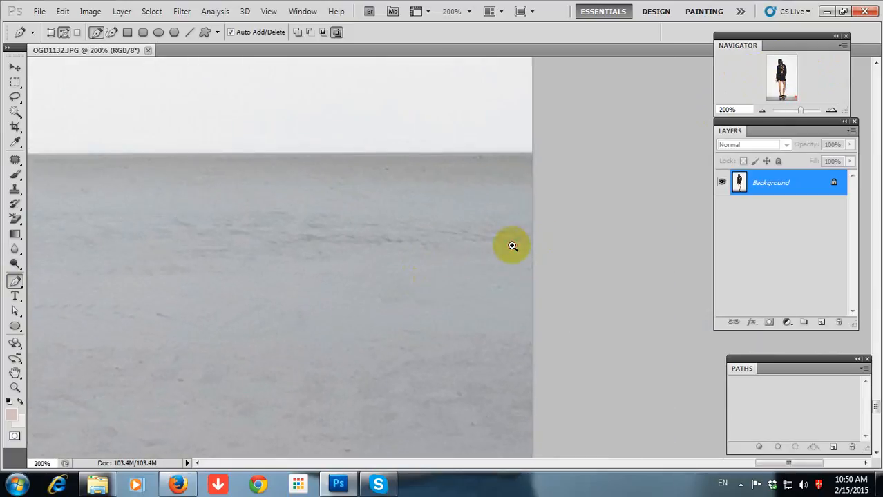
{"action": "left_click", "coordinate": [537, 242], "text": "ctrl"}
{"action": "left_click_drag", "start_coordinate": [209, 222], "coordinate": [814, 215]}
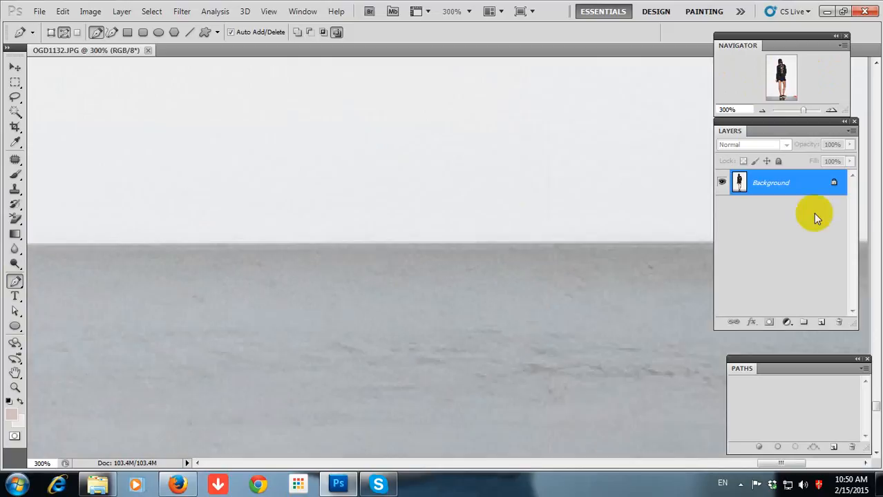
{"action": "left_click_drag", "start_coordinate": [169, 227], "coordinate": [851, 281]}
{"action": "left_click_drag", "start_coordinate": [201, 304], "coordinate": [542, 266]}
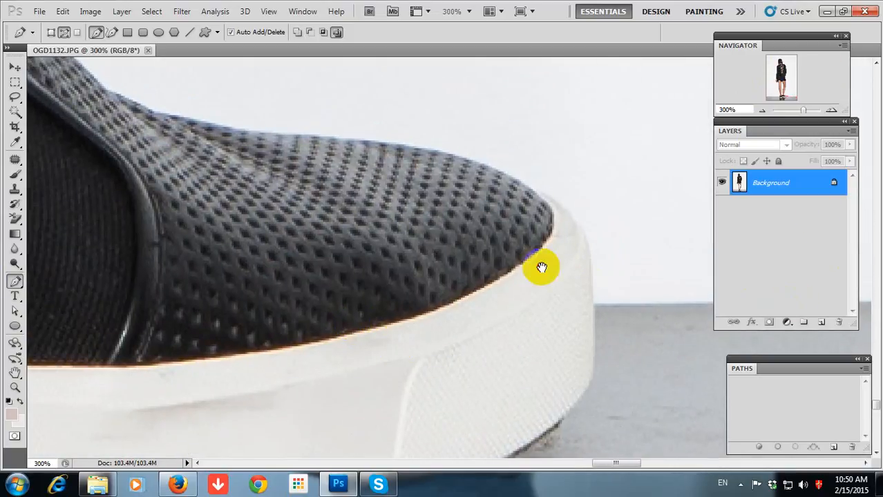
{"action": "left_click", "coordinate": [529, 320]}
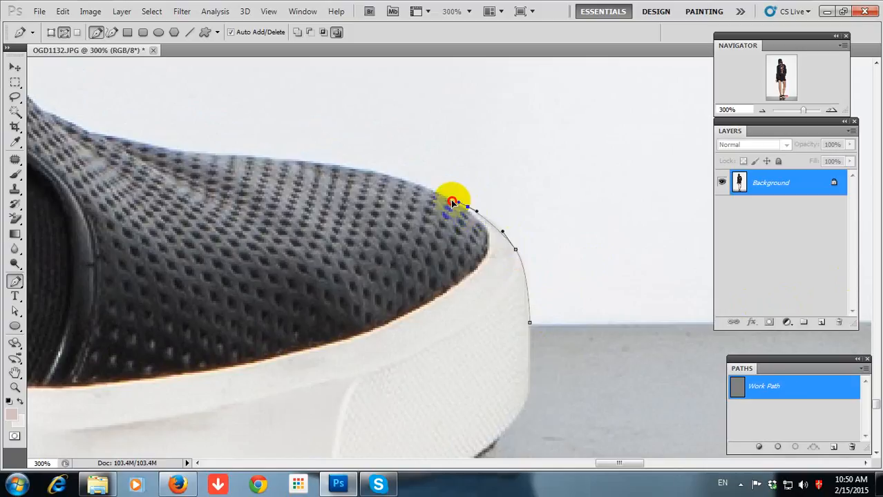
Step: Continue the path along the upper edge of the right shoe from the toe to the ankle
{"action": "left_click_drag", "start_coordinate": [257, 158], "coordinate": [370, 193]}
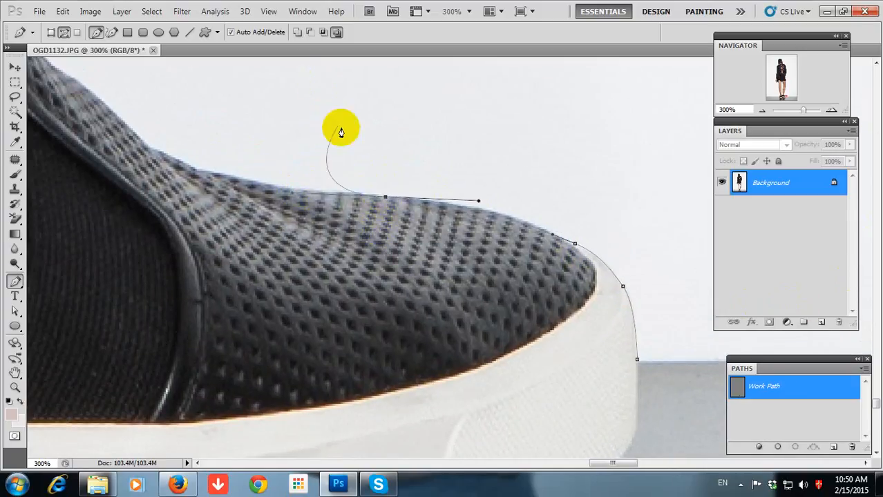
{"action": "left_click_drag", "start_coordinate": [141, 153], "coordinate": [274, 171]}
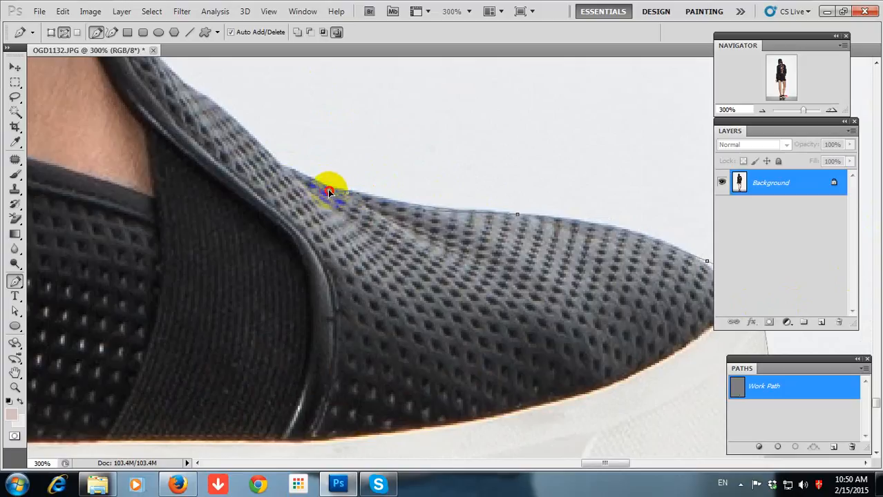
{"action": "left_click_drag", "start_coordinate": [200, 101], "coordinate": [313, 208]}
{"action": "left_click_drag", "start_coordinate": [190, 69], "coordinate": [302, 209]}
Step: Trace the path around the front of the right ankle and up onto the lower leg
{"action": "left_click_drag", "start_coordinate": [206, 110], "coordinate": [275, 204]}
{"action": "left_click_drag", "start_coordinate": [271, 107], "coordinate": [276, 216]}
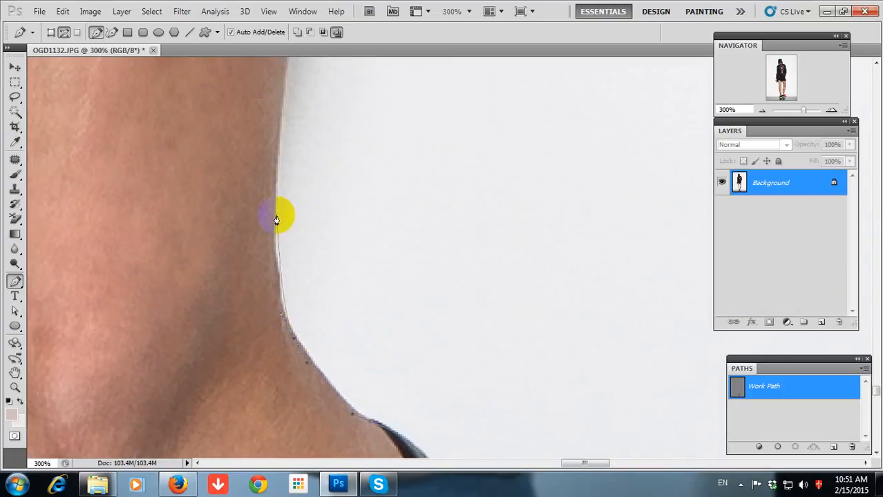
{"action": "left_click_drag", "start_coordinate": [275, 135], "coordinate": [275, 136]}
{"action": "left_click_drag", "start_coordinate": [280, 155], "coordinate": [301, 342]}
{"action": "left_click_drag", "start_coordinate": [321, 83], "coordinate": [304, 177]}
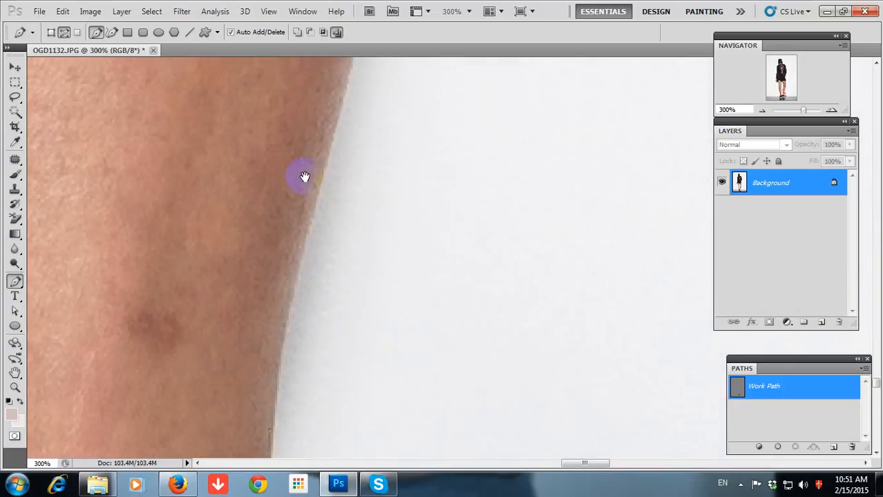
Step: Extend the path up the outer edge of the right calf with curved anchor points
{"action": "left_click_drag", "start_coordinate": [327, 149], "coordinate": [369, 307]}
{"action": "left_click_drag", "start_coordinate": [380, 64], "coordinate": [374, 235]}
{"action": "left_click_drag", "start_coordinate": [384, 199], "coordinate": [406, 263]}
{"action": "left_click_drag", "start_coordinate": [414, 110], "coordinate": [373, 298]}
{"action": "left_click_drag", "start_coordinate": [421, 90], "coordinate": [382, 218]}
{"action": "left_click_drag", "start_coordinate": [396, 188], "coordinate": [434, 73]}
{"action": "left_click_drag", "start_coordinate": [377, 172], "coordinate": [366, 273]}
{"action": "left_click_drag", "start_coordinate": [407, 208], "coordinate": [345, 435]}
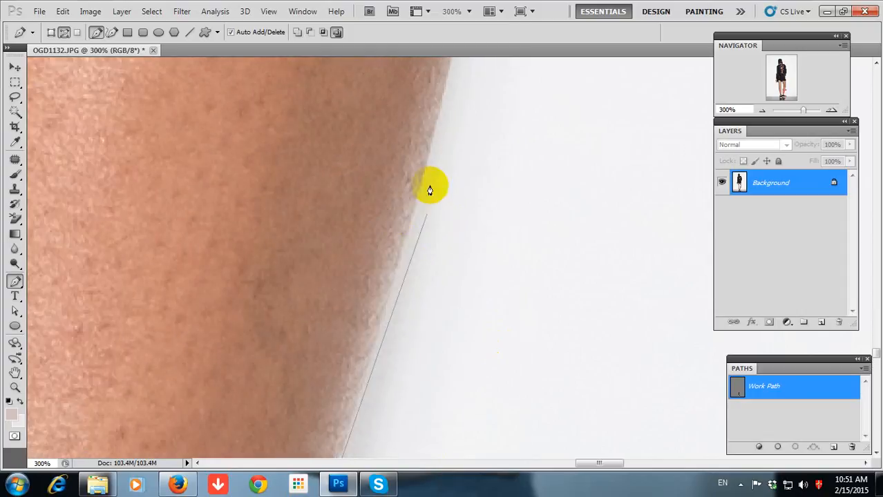
Step: Trace the path from the upper calf around the outer contour of the right knee to the lower thigh
{"action": "left_click_drag", "start_coordinate": [427, 156], "coordinate": [344, 456]}
{"action": "left_click_drag", "start_coordinate": [398, 195], "coordinate": [416, 77]}
{"action": "left_click_drag", "start_coordinate": [447, 173], "coordinate": [436, 420]}
{"action": "left_click_drag", "start_coordinate": [406, 144], "coordinate": [392, 375]}
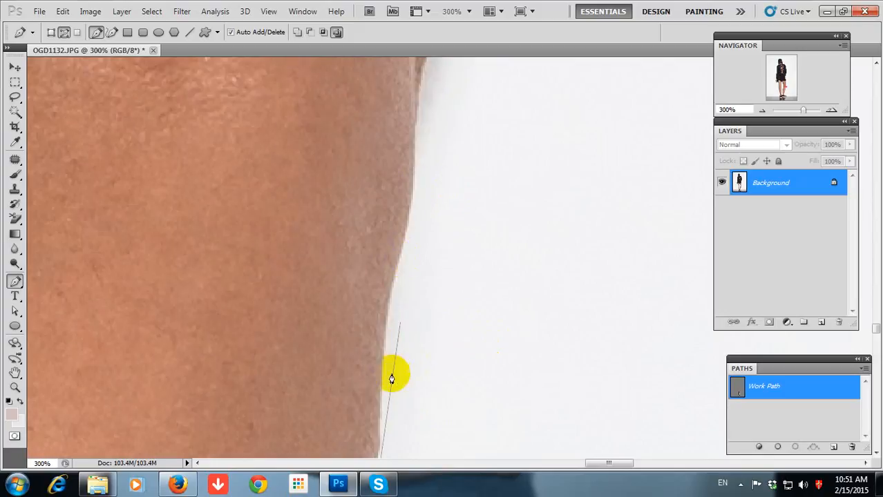
{"action": "left_click", "coordinate": [385, 248]}
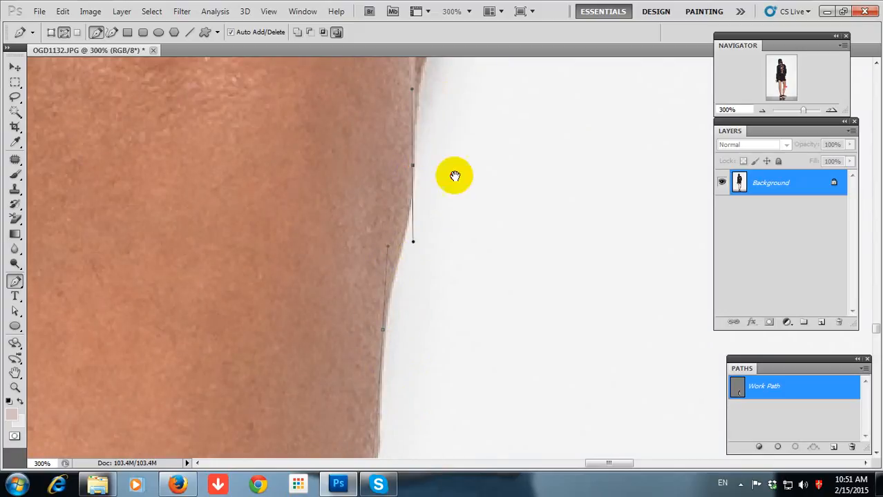
{"action": "left_click_drag", "start_coordinate": [454, 176], "coordinate": [417, 222]}
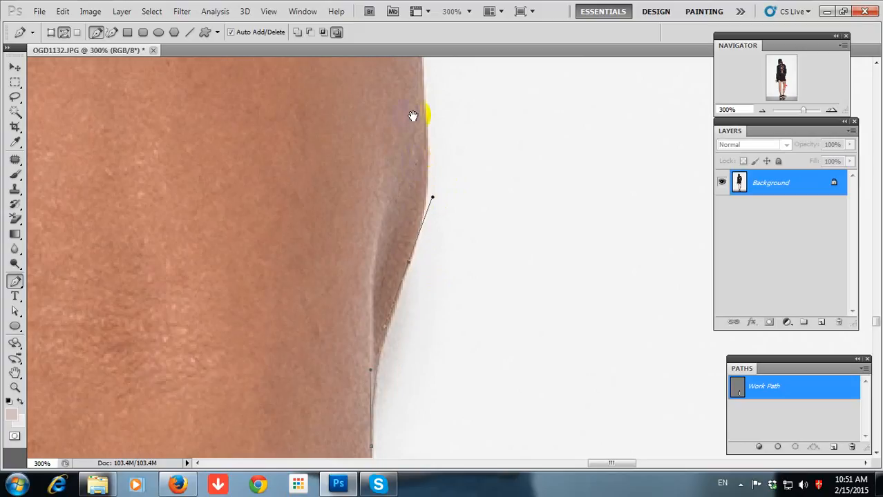
{"action": "left_click_drag", "start_coordinate": [412, 115], "coordinate": [367, 243]}
{"action": "left_click_drag", "start_coordinate": [402, 328], "coordinate": [407, 219]}
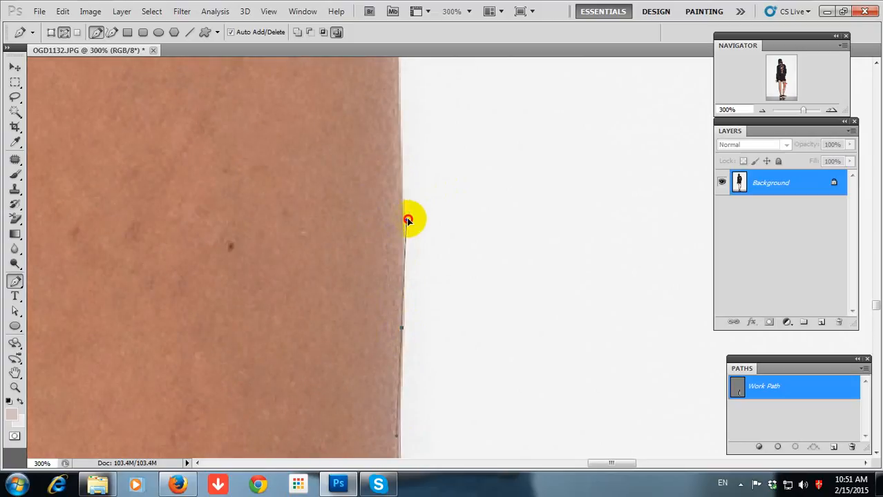
Step: Extend the path along the outer edge of the right thigh up to the skirt hem
{"action": "key", "text": "ctrl+minus"}
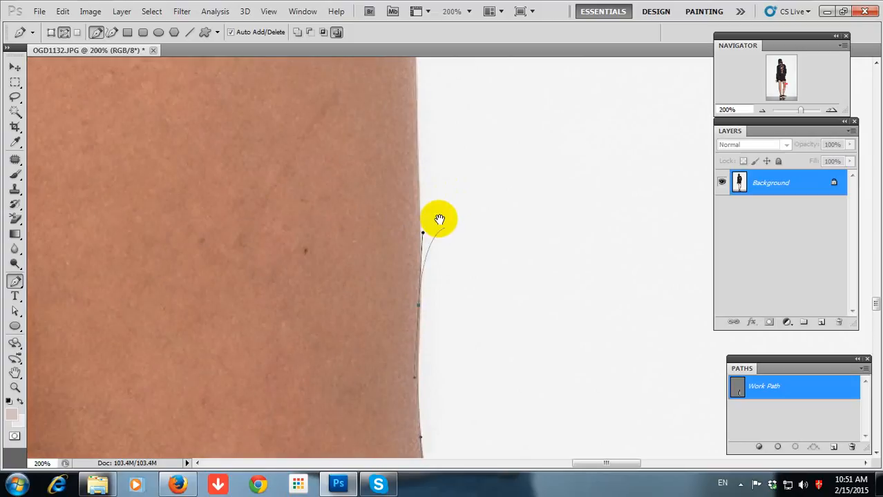
{"action": "left_click_drag", "start_coordinate": [386, 104], "coordinate": [385, 242]}
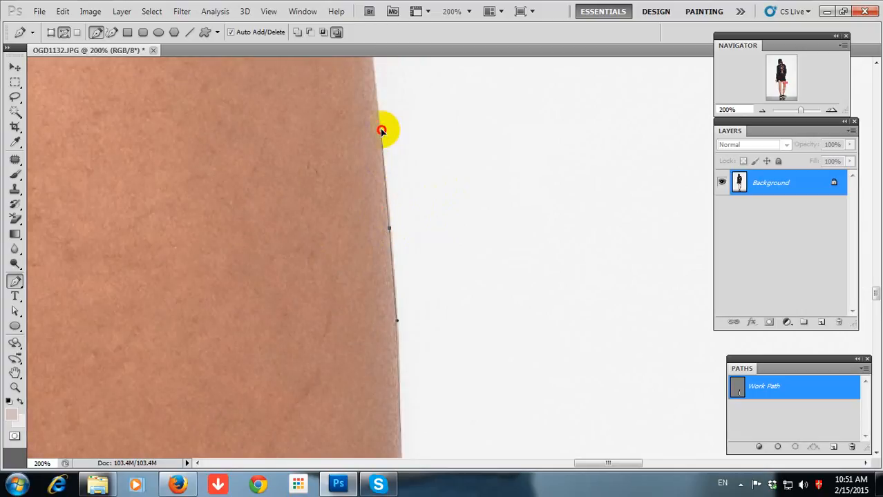
{"action": "left_click_drag", "start_coordinate": [380, 129], "coordinate": [420, 365]}
{"action": "left_click_drag", "start_coordinate": [367, 100], "coordinate": [378, 154]}
Step: Trace the path around the right corner of the skirt hem and onto the skirt's side edge
{"action": "left_click_drag", "start_coordinate": [414, 259], "coordinate": [438, 217]}
{"action": "left_click", "coordinate": [437, 231]}
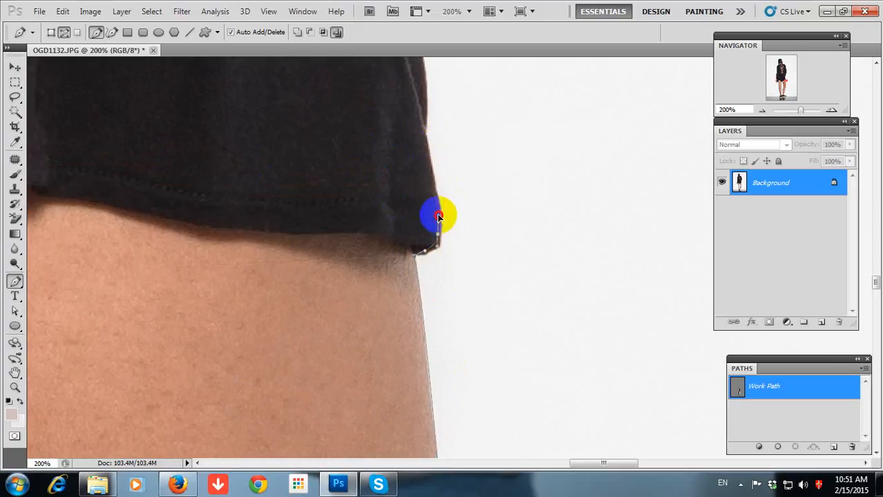
{"action": "left_click", "coordinate": [427, 144]}
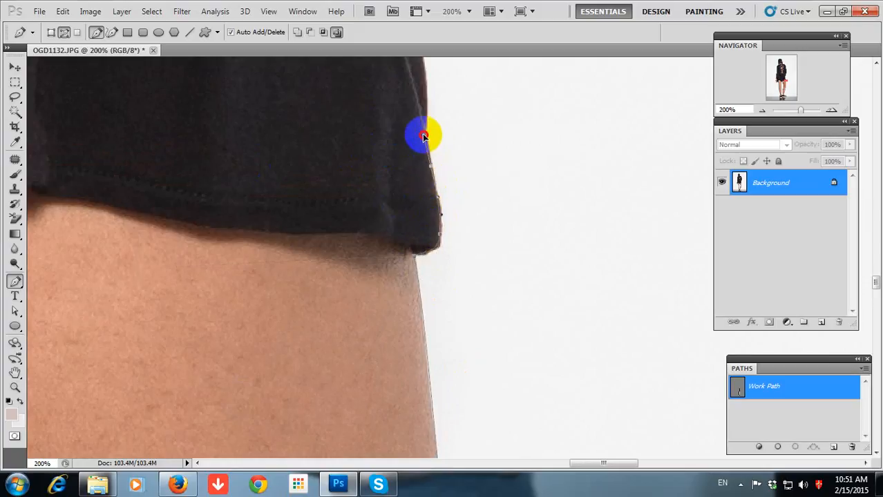
Step: Continue the path up the right side of the skirt to the lower edge of the knit sweater
{"action": "left_click_drag", "start_coordinate": [340, 256], "coordinate": [344, 453]}
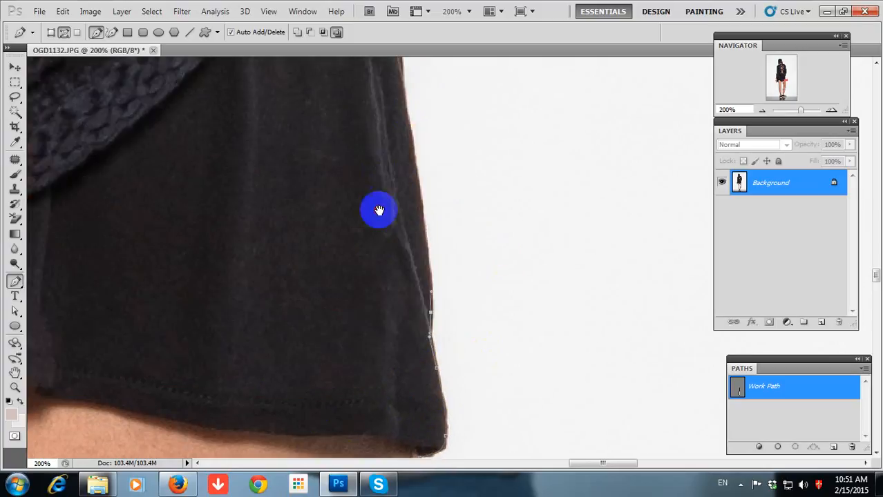
{"action": "left_click_drag", "start_coordinate": [379, 208], "coordinate": [380, 277]}
{"action": "left_click_drag", "start_coordinate": [413, 211], "coordinate": [406, 152]}
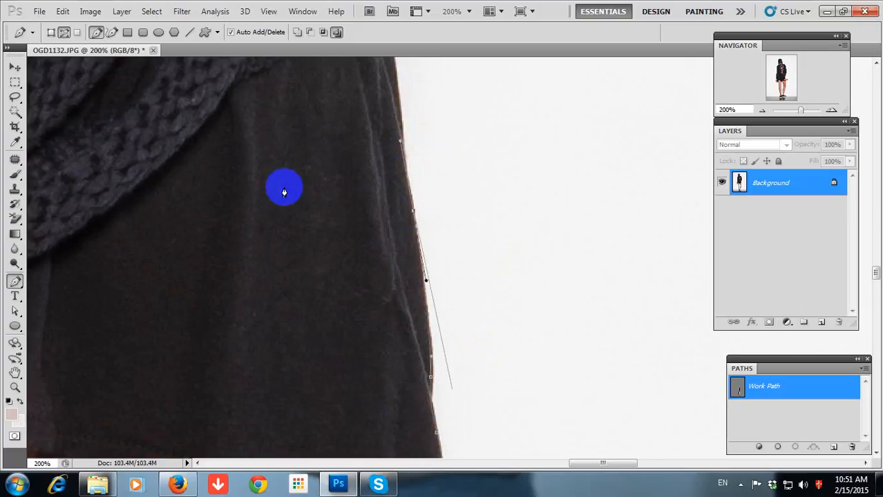
{"action": "left_click_drag", "start_coordinate": [368, 80], "coordinate": [374, 301]}
{"action": "mouse_move", "coordinate": [393, 253]}
{"action": "left_mouse_down"}
{"action": "mouse_move", "coordinate": [391, 236]}
{"action": "mouse_move", "coordinate": [394, 253]}
{"action": "left_mouse_up"}
{"action": "left_click", "coordinate": [387, 190]}
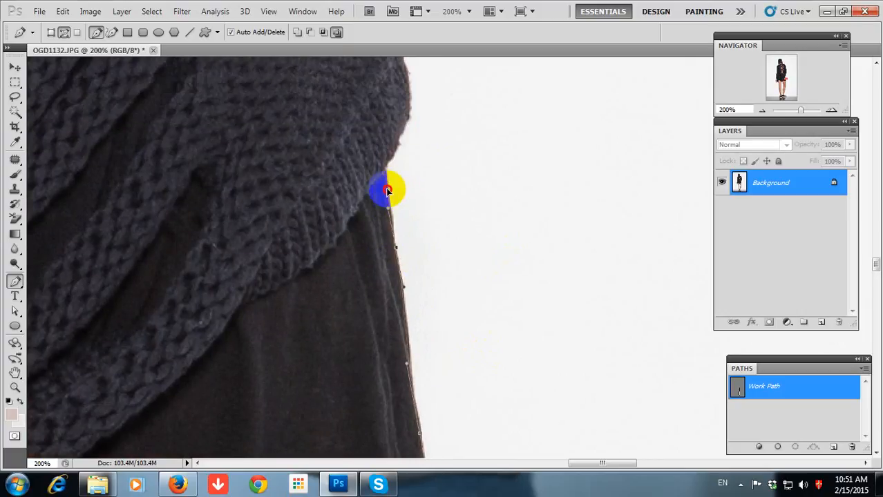
Step: Trace the path around the sweater's bulging lower edge and up to where the back part of the sleeve emerges
{"action": "left_click_drag", "start_coordinate": [410, 107], "coordinate": [408, 178]}
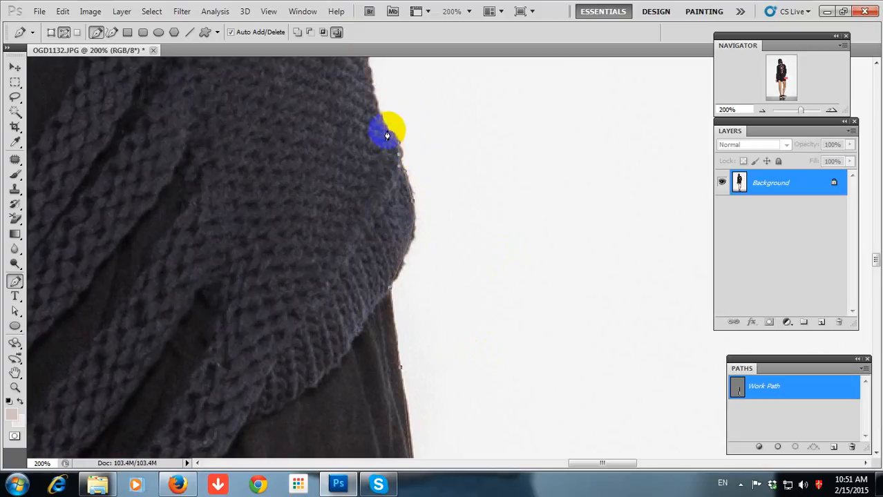
{"action": "left_click_drag", "start_coordinate": [367, 69], "coordinate": [413, 272]}
{"action": "left_click", "coordinate": [408, 223]}
{"action": "left_click_drag", "start_coordinate": [412, 216], "coordinate": [372, 362]}
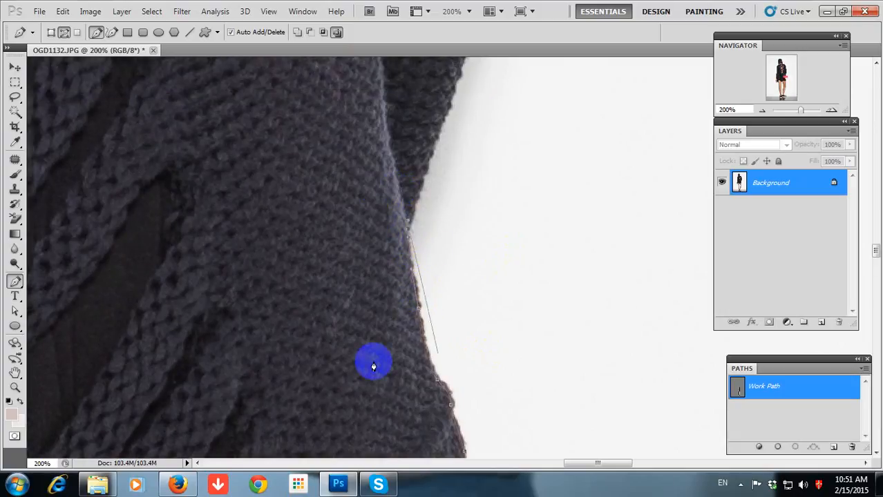
Step: Extend the path up the outer edge of the right sleeve, past the elbow, following the knit texture
{"action": "left_click", "coordinate": [423, 246]}
{"action": "left_click_drag", "start_coordinate": [425, 226], "coordinate": [394, 330]}
{"action": "left_click_drag", "start_coordinate": [482, 123], "coordinate": [456, 168]}
{"action": "left_click_drag", "start_coordinate": [478, 68], "coordinate": [455, 278]}
{"action": "left_click_drag", "start_coordinate": [474, 213], "coordinate": [429, 309]}
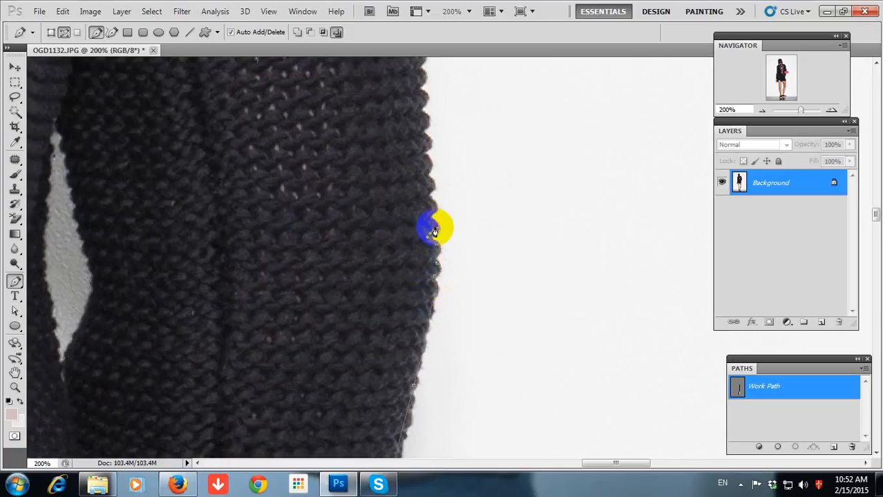
{"action": "left_click_drag", "start_coordinate": [434, 232], "coordinate": [398, 161]}
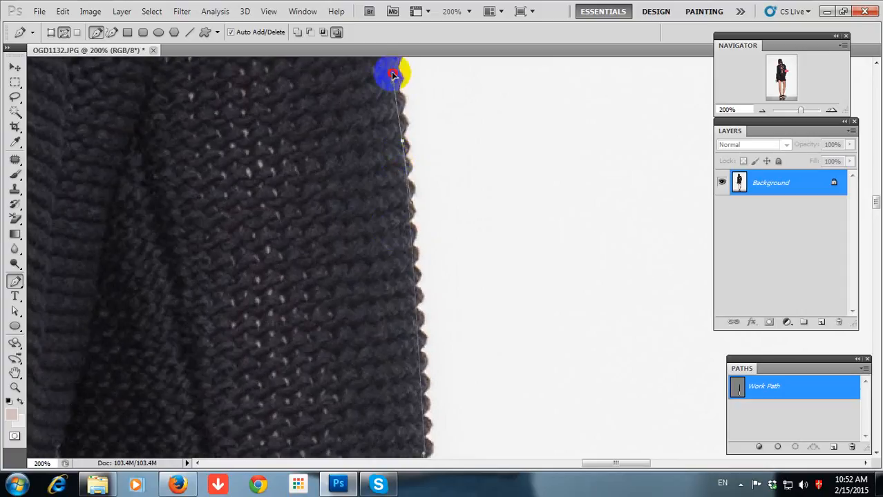
{"action": "left_click_drag", "start_coordinate": [391, 73], "coordinate": [322, 230]}
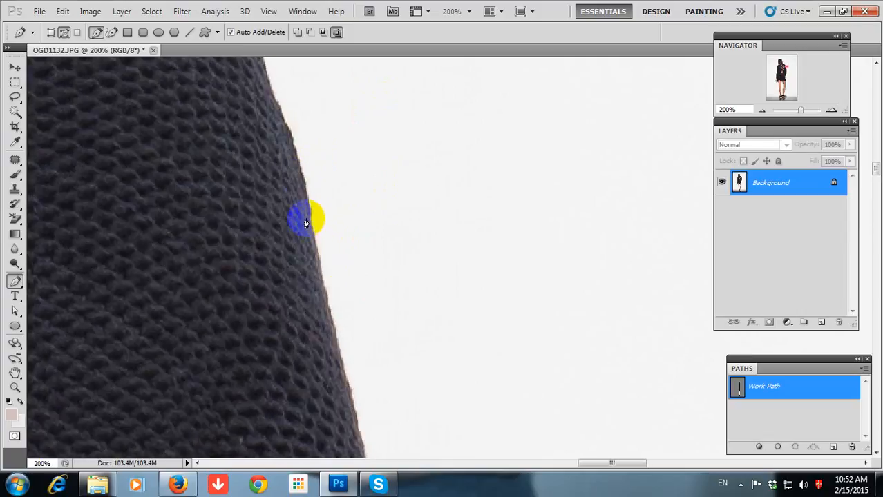
Step: Continue the path up the right upper sleeve and over the shoulder to the point where the hair meets the collar
{"action": "left_click_drag", "start_coordinate": [293, 159], "coordinate": [325, 292]}
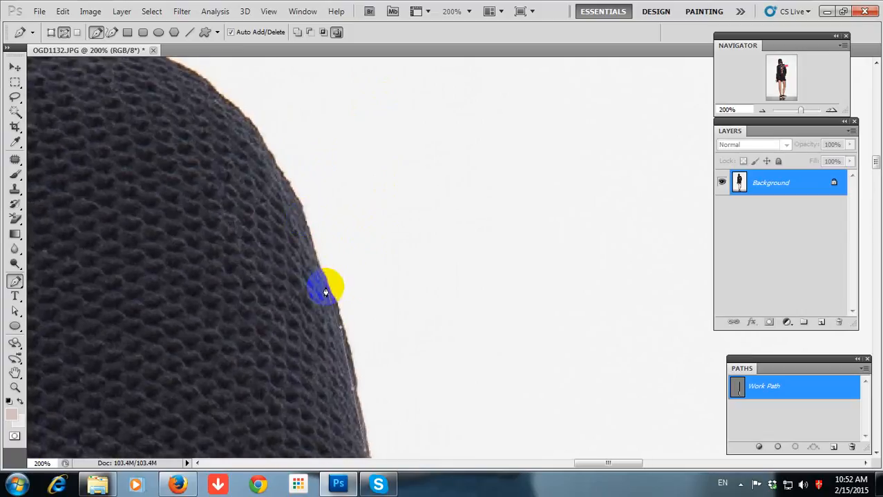
{"action": "mouse_move", "coordinate": [309, 259]}
{"action": "left_mouse_down"}
{"action": "mouse_move", "coordinate": [305, 223]}
{"action": "mouse_move", "coordinate": [306, 270]}
{"action": "mouse_move", "coordinate": [246, 200]}
{"action": "mouse_move", "coordinate": [254, 199]}
{"action": "mouse_move", "coordinate": [270, 244]}
{"action": "mouse_move", "coordinate": [315, 268]}
{"action": "left_mouse_up"}
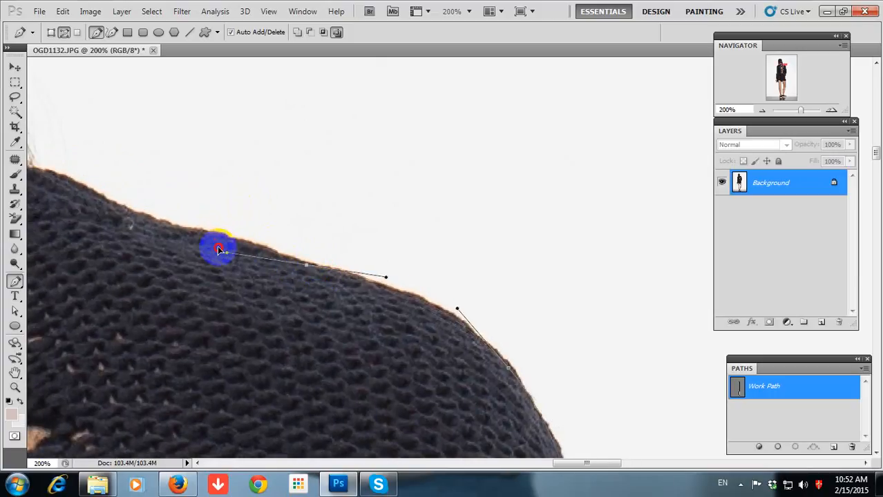
{"action": "left_click_drag", "start_coordinate": [237, 250], "coordinate": [406, 233]}
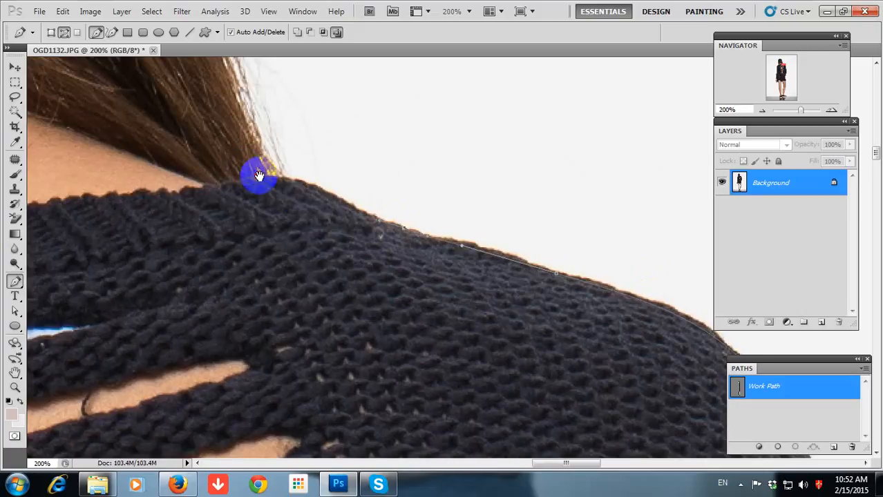
{"action": "left_click_drag", "start_coordinate": [303, 190], "coordinate": [362, 220]}
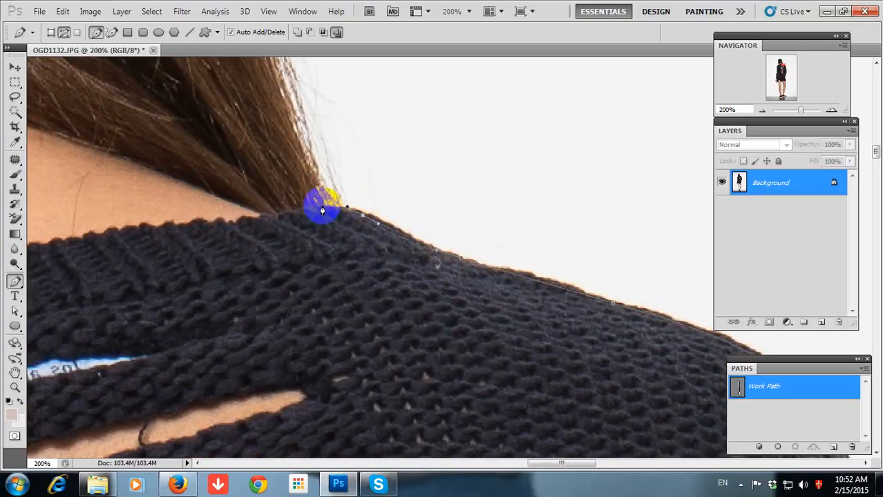
Step: Extend the path from the collar up the right side of the hair, keeping just inside the loose strands
{"action": "scroll", "coordinate": [322, 205], "scroll_direction": "down", "scroll_amount": 5}
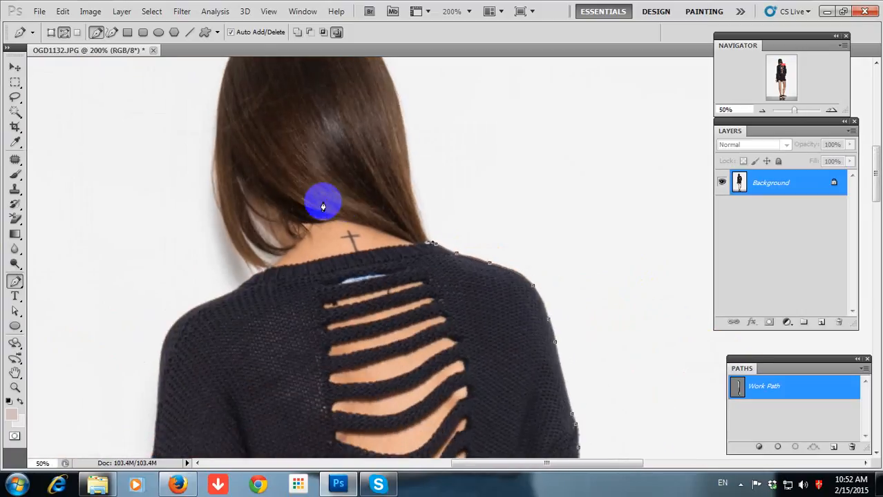
{"action": "scroll", "coordinate": [528, 256], "scroll_direction": "up", "scroll_amount": 8}
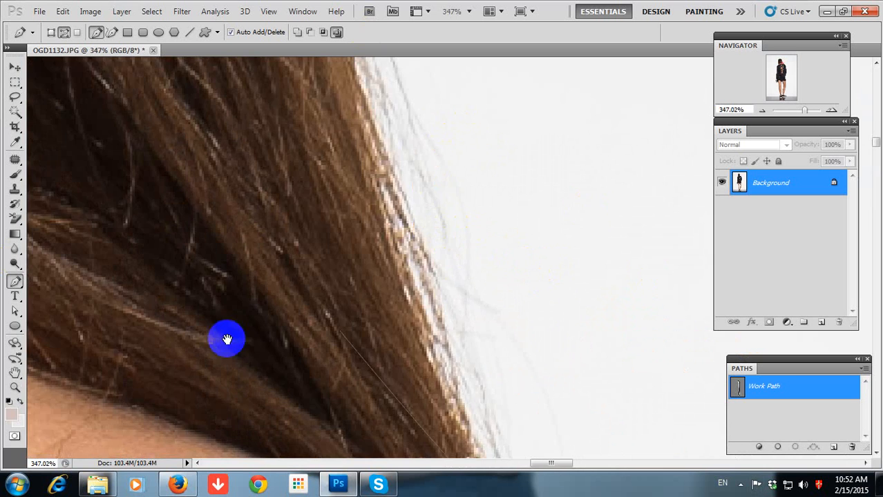
{"action": "left_click_drag", "start_coordinate": [226, 339], "coordinate": [751, 284]}
{"action": "left_click_drag", "start_coordinate": [187, 349], "coordinate": [492, 250]}
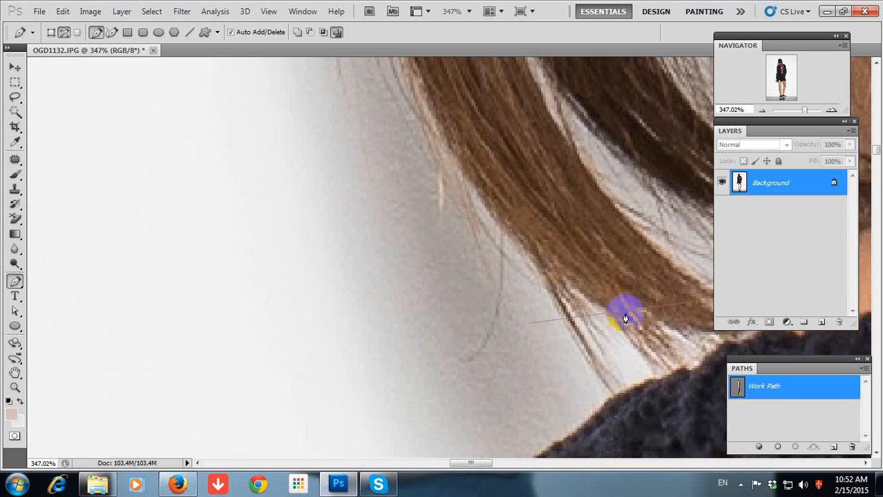
{"action": "left_click_drag", "start_coordinate": [611, 301], "coordinate": [204, 306]}
{"action": "key", "text": "ctrl+minus"}
{"action": "key", "text": "ctrl+minus"}
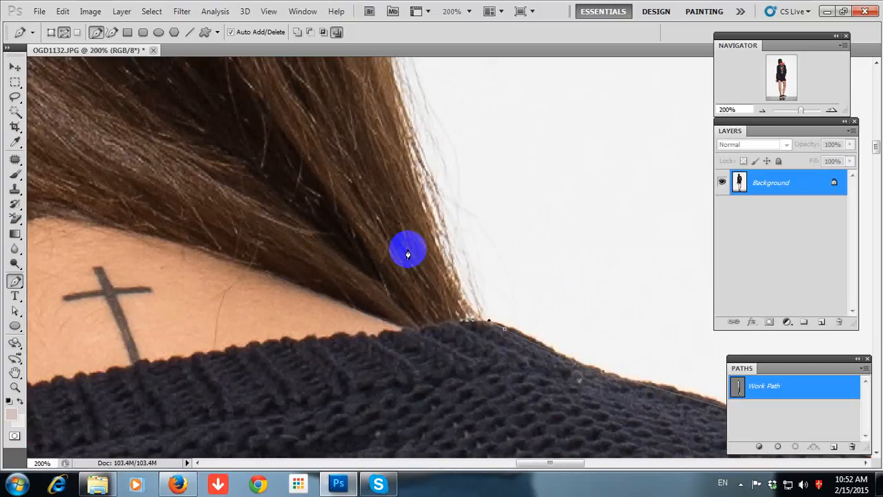
{"action": "left_click_drag", "start_coordinate": [409, 256], "coordinate": [476, 443]}
{"action": "left_click_drag", "start_coordinate": [442, 144], "coordinate": [480, 449]}
{"action": "left_click_drag", "start_coordinate": [443, 216], "coordinate": [477, 184]}
Step: Carry the path over the top of the head to the left side with curved segments
{"action": "left_click_drag", "start_coordinate": [273, 166], "coordinate": [192, 189]}
{"action": "left_click_drag", "start_coordinate": [246, 172], "coordinate": [335, 146]}
{"action": "left_click_drag", "start_coordinate": [170, 274], "coordinate": [314, 185]}
{"action": "left_click_drag", "start_coordinate": [310, 205], "coordinate": [257, 335]}
Step: Run the path down the left side of the head and across the hair to the side of the neck
{"action": "left_click_drag", "start_coordinate": [231, 440], "coordinate": [362, 161]}
{"action": "left_click_drag", "start_coordinate": [339, 326], "coordinate": [337, 449]}
{"action": "left_click_drag", "start_coordinate": [337, 446], "coordinate": [382, 76]}
{"action": "left_click_drag", "start_coordinate": [388, 211], "coordinate": [411, 278]}
{"action": "left_click_drag", "start_coordinate": [482, 250], "coordinate": [462, 177]}
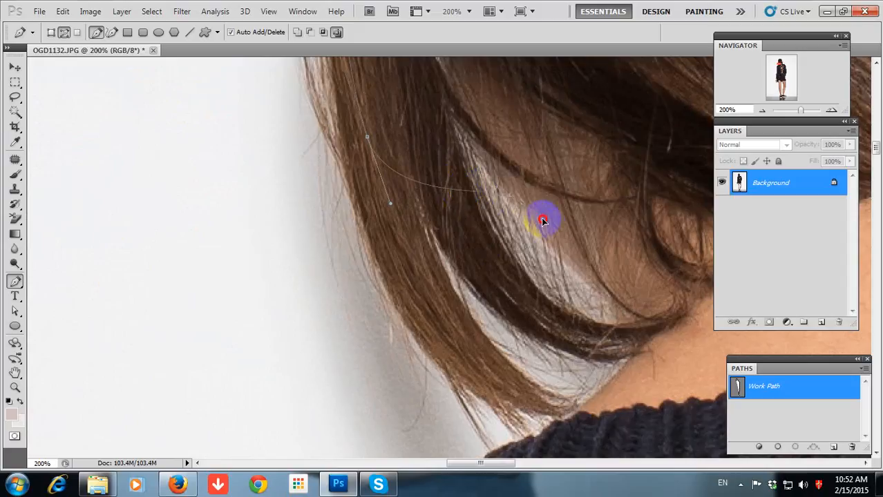
{"action": "left_click_drag", "start_coordinate": [578, 264], "coordinate": [529, 174]}
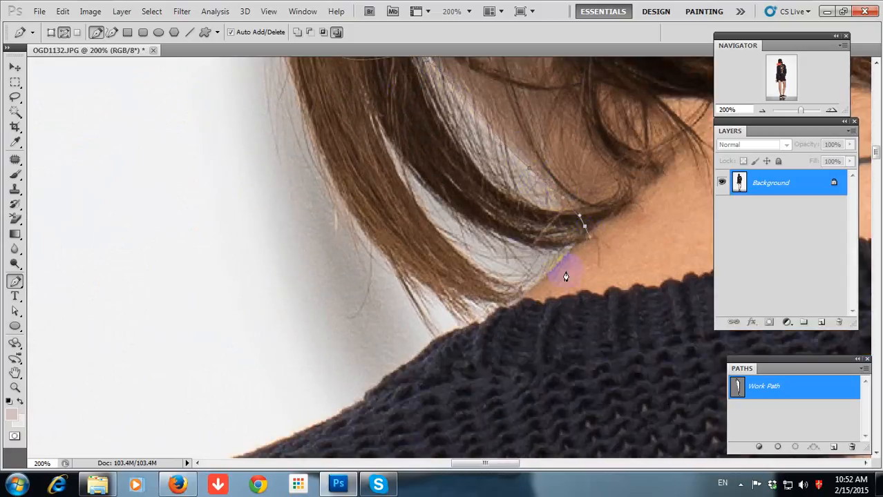
Step: Trace the path from the neck along the left side of the collar and over the left shoulder
{"action": "left_click_drag", "start_coordinate": [514, 309], "coordinate": [390, 380]}
{"action": "left_click_drag", "start_coordinate": [338, 413], "coordinate": [466, 223]}
{"action": "left_click_drag", "start_coordinate": [337, 224], "coordinate": [434, 153]}
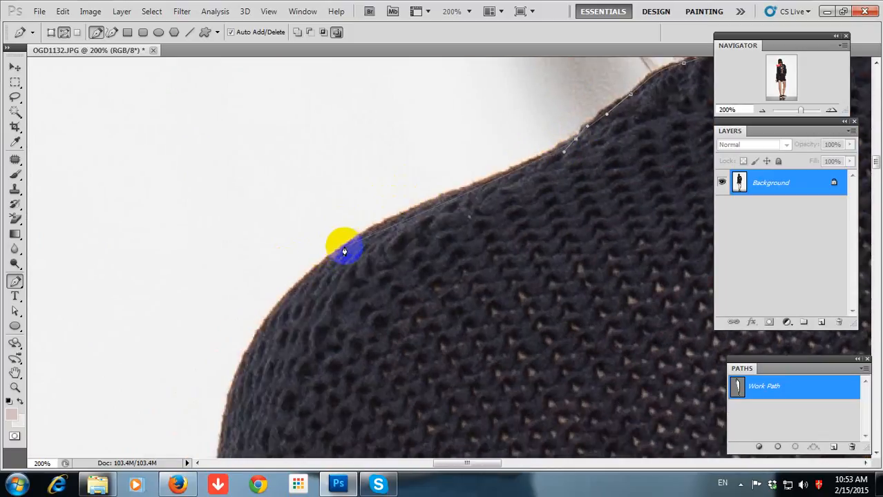
{"action": "left_click_drag", "start_coordinate": [344, 247], "coordinate": [281, 290]}
Step: Continue the path down the outer edge of the left upper sleeve to the small bulge in the knit
{"action": "left_click_drag", "start_coordinate": [324, 445], "coordinate": [494, 164]}
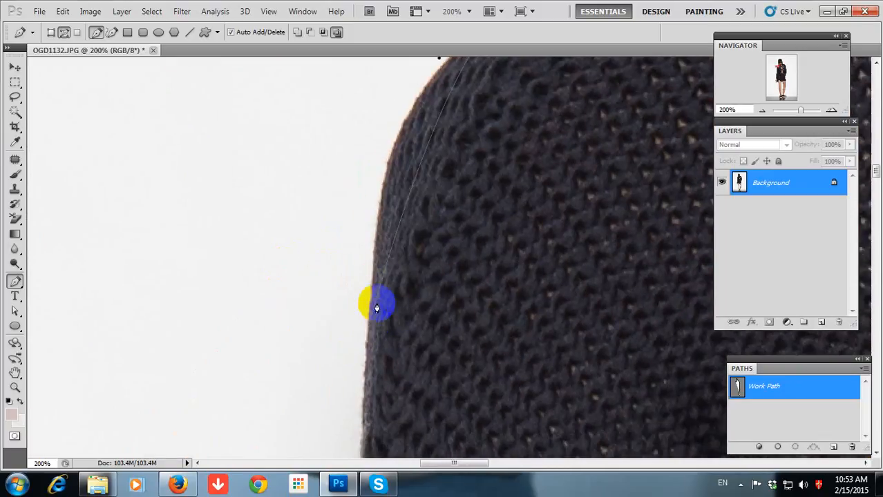
{"action": "left_click_drag", "start_coordinate": [375, 279], "coordinate": [367, 446]}
{"action": "left_click_drag", "start_coordinate": [369, 415], "coordinate": [400, 246]}
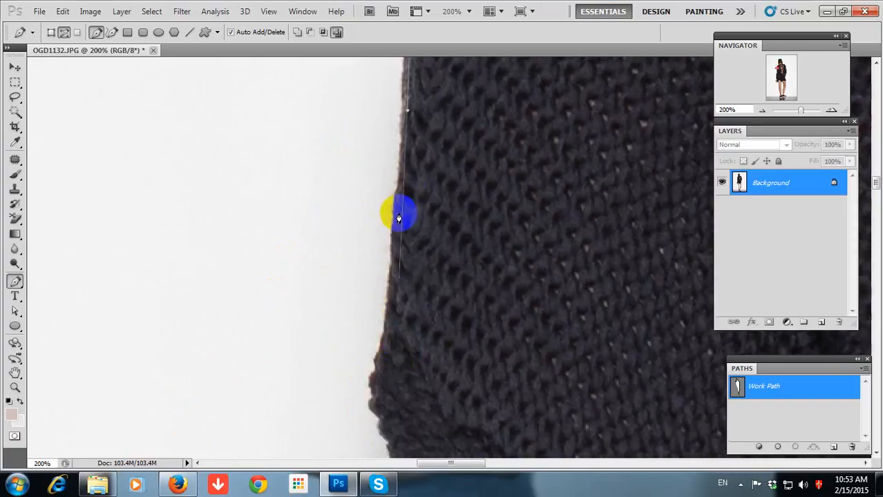
{"action": "left_click_drag", "start_coordinate": [397, 195], "coordinate": [387, 229]}
{"action": "left_click_drag", "start_coordinate": [378, 344], "coordinate": [445, 77]}
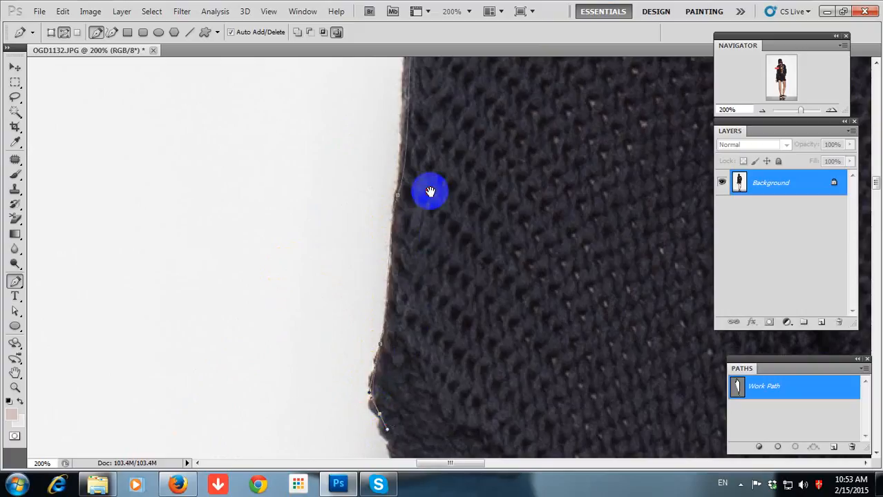
Step: Extend the path down the ribbed outer edge of the left sleeve below the bulge, around the elbow
{"action": "left_click_drag", "start_coordinate": [412, 258], "coordinate": [414, 258]}
{"action": "left_click", "coordinate": [423, 374]}
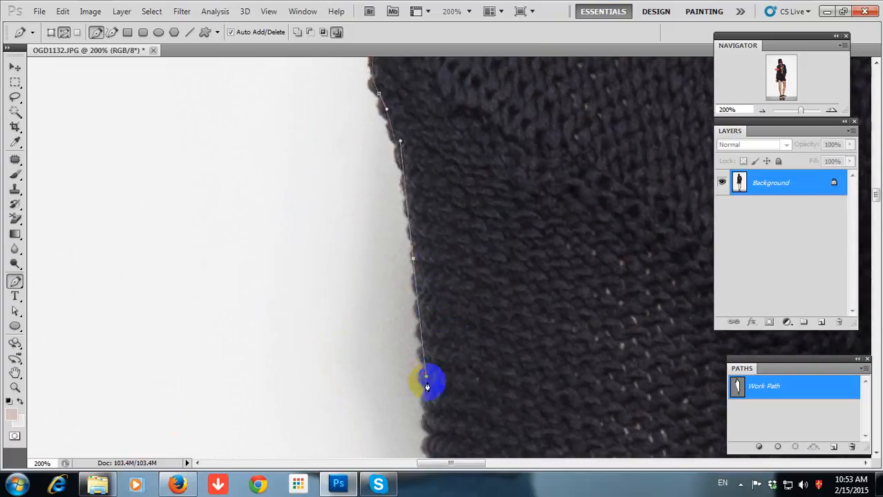
{"action": "scroll", "coordinate": [427, 388], "scroll_direction": "down", "scroll_amount": 5}
{"action": "left_click_drag", "start_coordinate": [415, 441], "coordinate": [434, 164]}
{"action": "scroll", "coordinate": [434, 164], "scroll_direction": "down", "scroll_amount": 5}
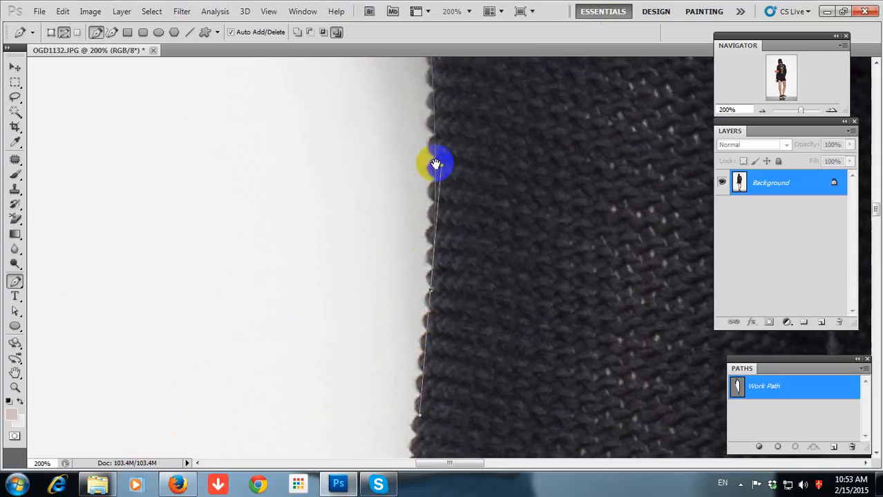
{"action": "left_click", "coordinate": [422, 291]}
{"action": "left_click", "coordinate": [383, 423]}
Step: Add path points down the left lower sleeve to the start of the ribbed cuff
{"action": "scroll", "coordinate": [442, 420], "scroll_direction": "down", "scroll_amount": 5}
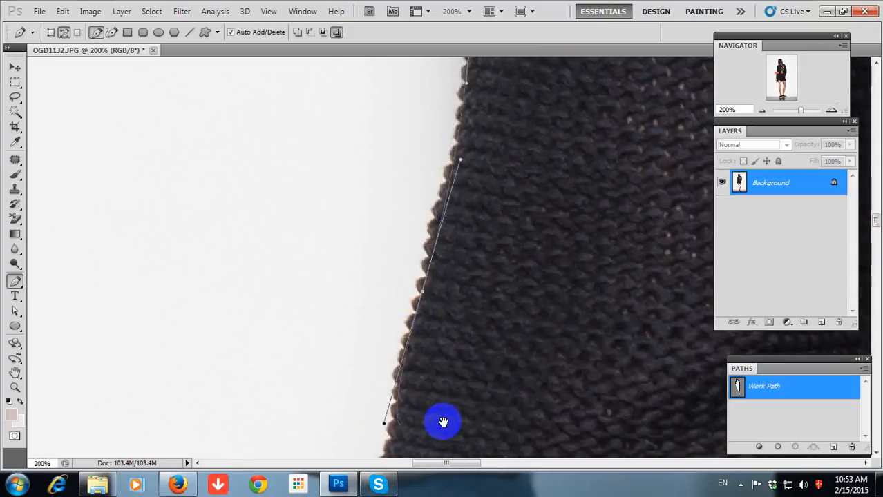
{"action": "left_click", "coordinate": [372, 354]}
{"action": "left_click", "coordinate": [363, 423]}
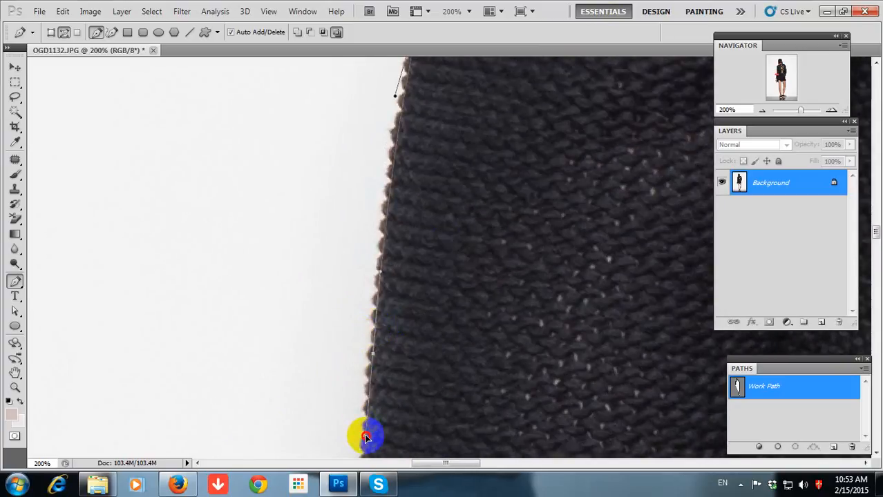
{"action": "left_click", "coordinate": [369, 280]}
{"action": "scroll", "coordinate": [381, 415], "scroll_direction": "down", "scroll_amount": 5}
{"action": "left_click", "coordinate": [375, 294]}
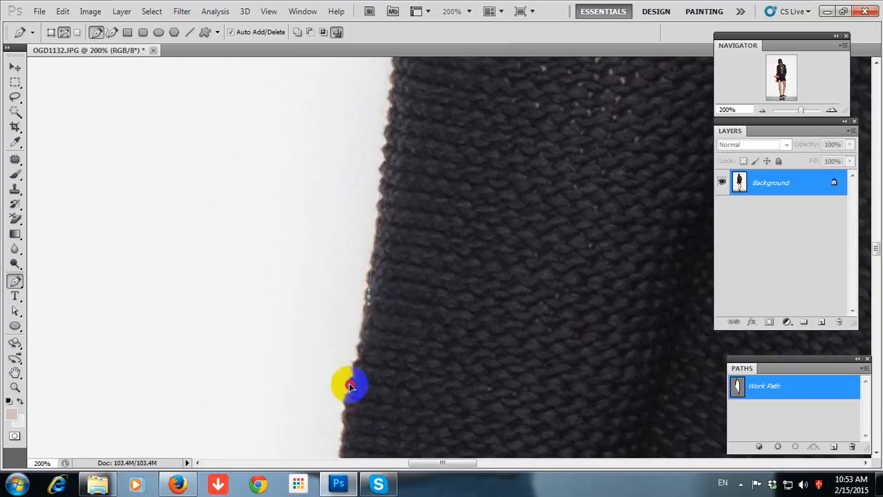
{"action": "left_click_drag", "start_coordinate": [351, 386], "coordinate": [406, 63]}
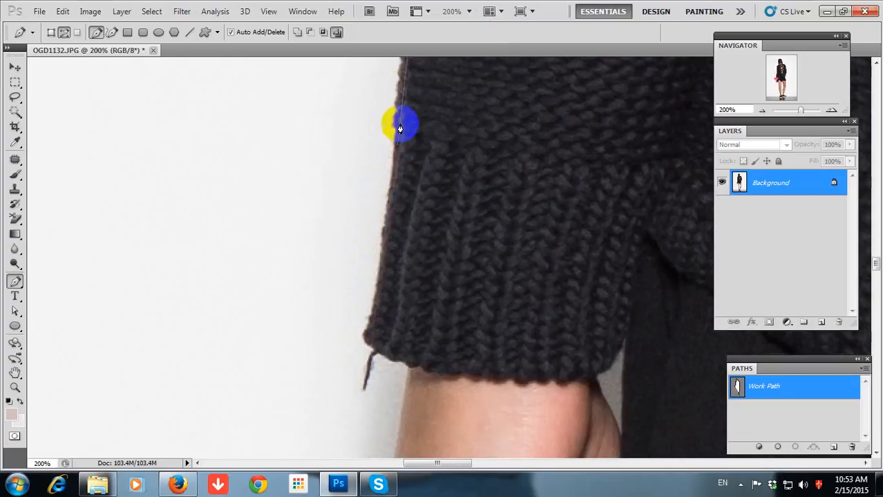
Step: Trace the path around the outer corner of the left cuff, leaving out the loose thread, to the bare forearm
{"action": "left_click", "coordinate": [368, 338]}
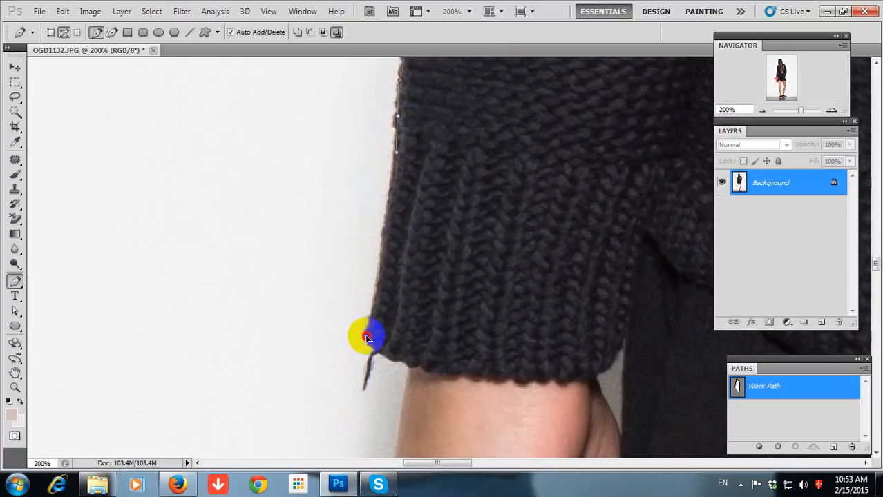
{"action": "left_click_drag", "start_coordinate": [391, 330], "coordinate": [421, 202]}
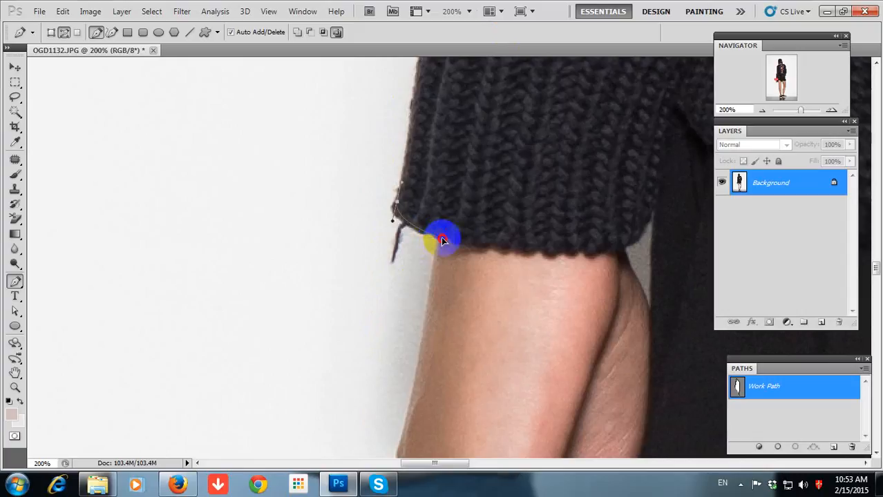
{"action": "left_click_drag", "start_coordinate": [463, 244], "coordinate": [431, 278]}
Step: Trace the path down the forearm and wrist and along the outer edge of the left hand
{"action": "left_click_drag", "start_coordinate": [436, 245], "coordinate": [460, 23]}
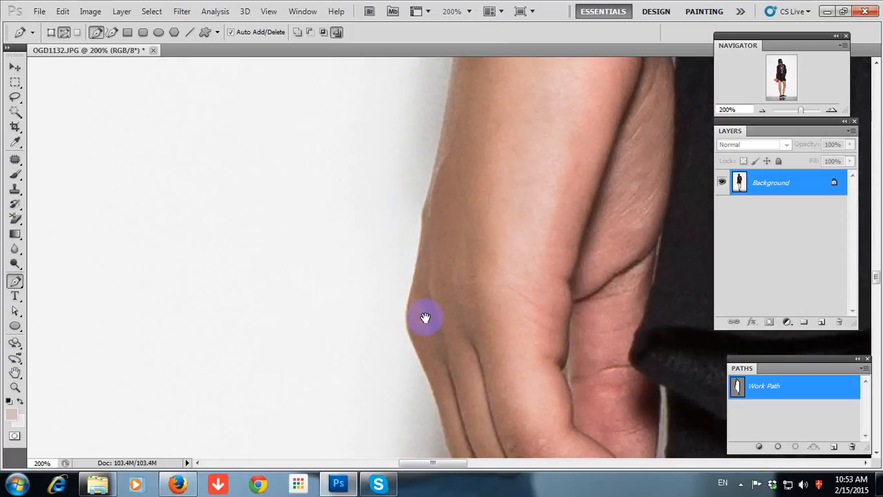
{"action": "left_click_drag", "start_coordinate": [432, 181], "coordinate": [421, 206]}
{"action": "left_click_drag", "start_coordinate": [418, 263], "coordinate": [407, 308]}
{"action": "left_click_drag", "start_coordinate": [406, 327], "coordinate": [427, 162]}
{"action": "mouse_move", "coordinate": [439, 249]}
{"action": "left_mouse_down"}
{"action": "mouse_move", "coordinate": [457, 294]}
{"action": "mouse_move", "coordinate": [449, 295]}
{"action": "mouse_move", "coordinate": [441, 248]}
{"action": "left_mouse_up"}
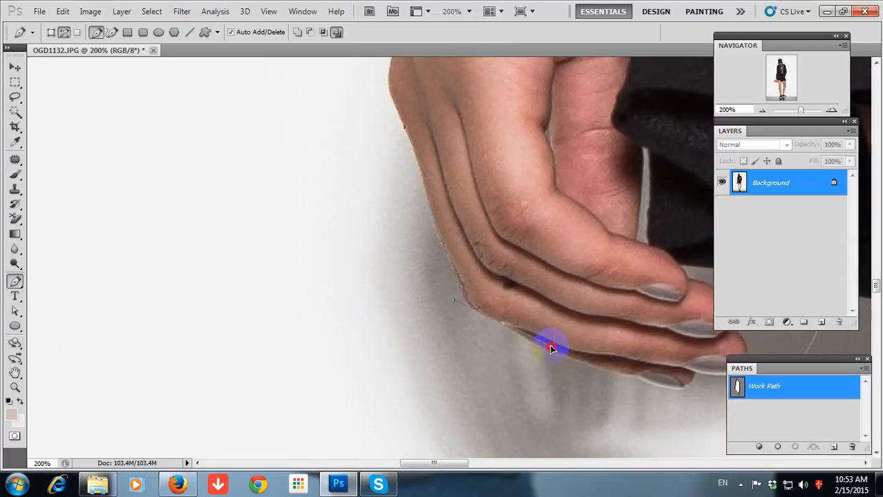
Step: Trace the path around the left hand's fingertips and along the skirt's lower hem to the thigh
{"action": "left_click_drag", "start_coordinate": [551, 352], "coordinate": [471, 260]}
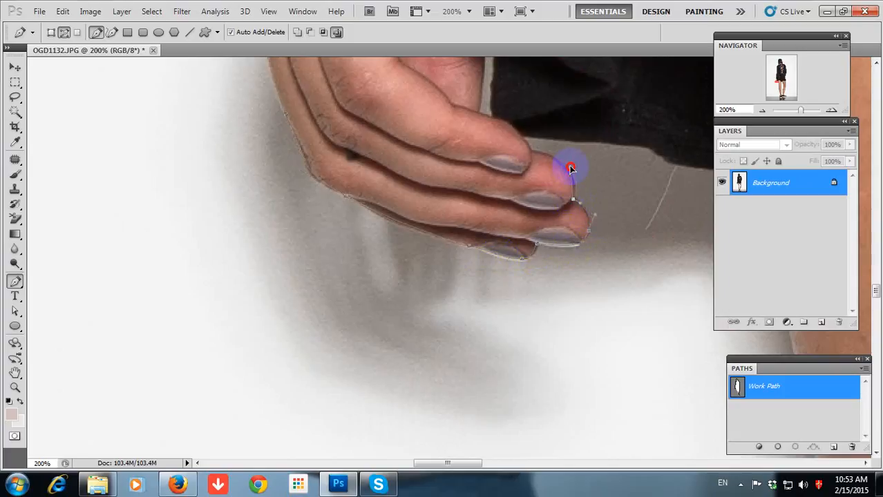
{"action": "left_click_drag", "start_coordinate": [570, 169], "coordinate": [496, 359]}
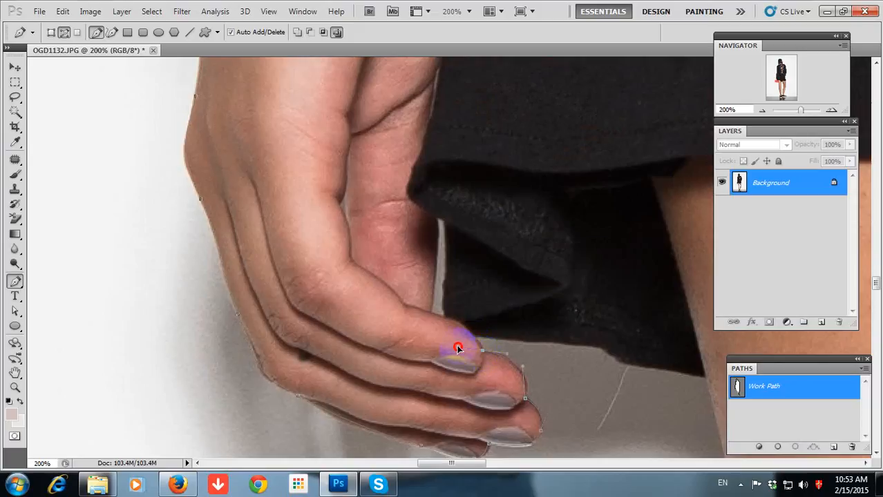
{"action": "left_click_drag", "start_coordinate": [477, 338], "coordinate": [532, 340]}
{"action": "left_click_drag", "start_coordinate": [607, 353], "coordinate": [429, 304]}
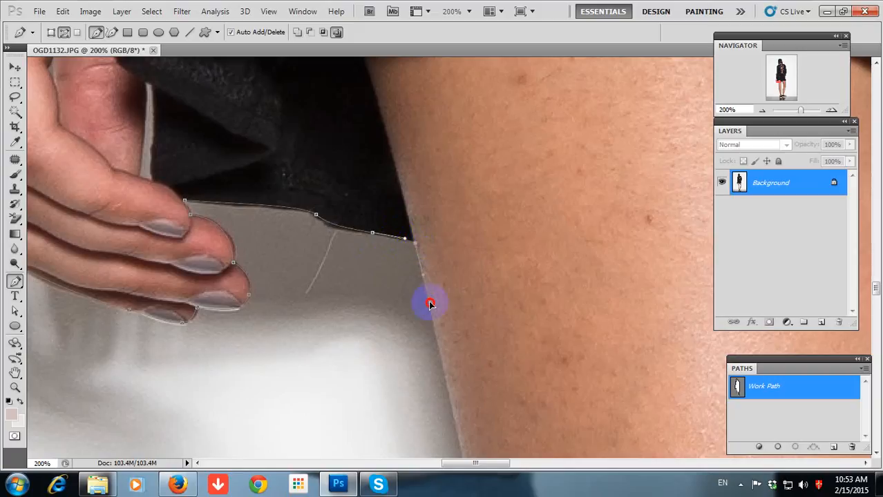
Step: Continue the path down the outer edge of the left thigh to the knee
{"action": "scroll", "coordinate": [442, 337], "scroll_direction": "down", "scroll_amount": 5}
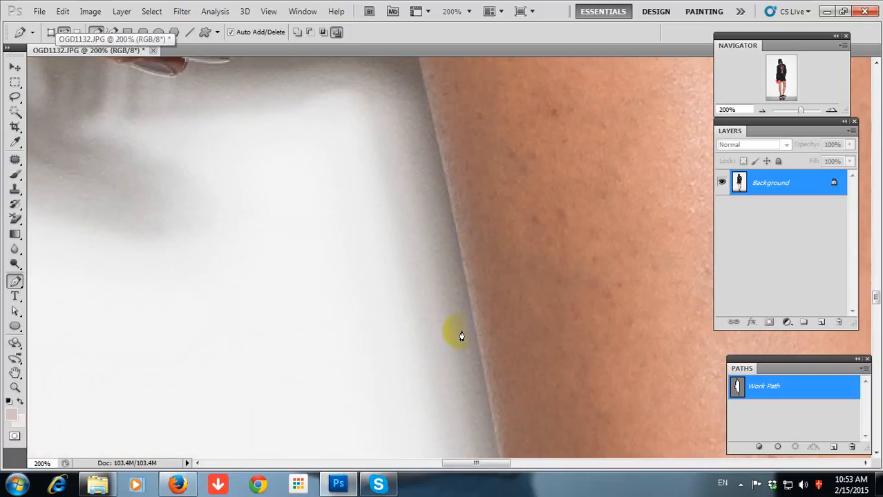
{"action": "left_click_drag", "start_coordinate": [503, 447], "coordinate": [451, 243]}
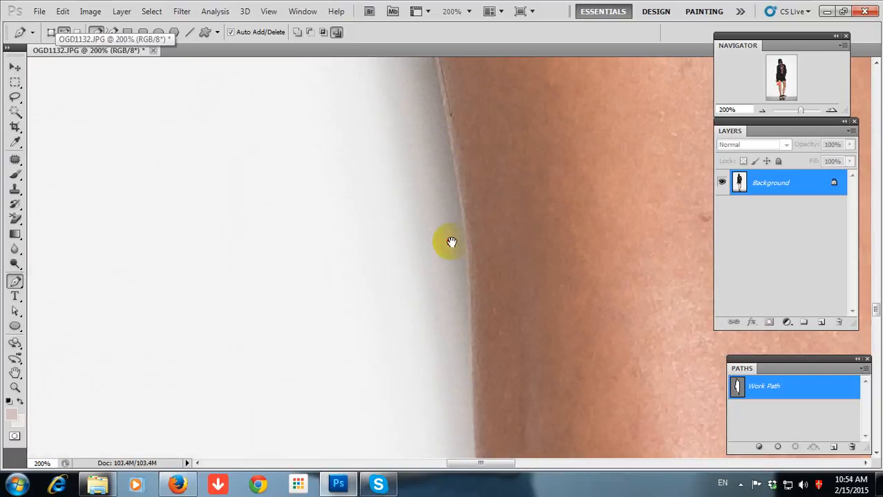
{"action": "left_click_drag", "start_coordinate": [460, 172], "coordinate": [459, 230]}
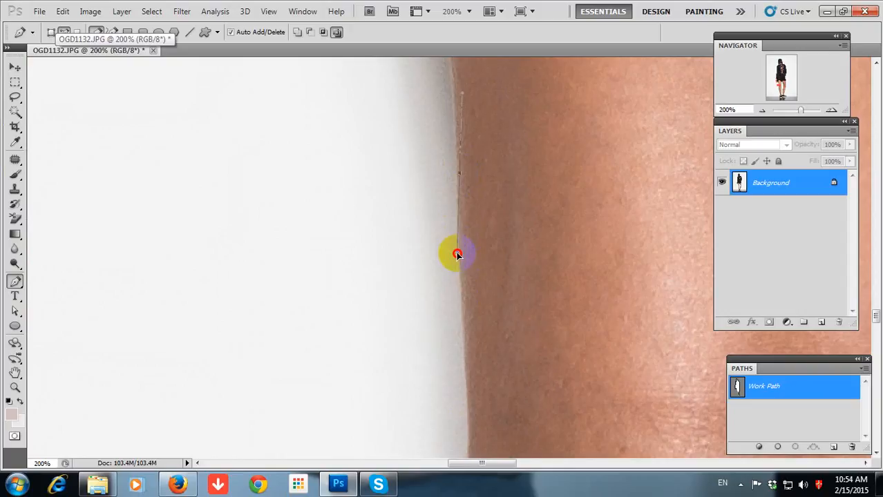
{"action": "left_click_drag", "start_coordinate": [467, 414], "coordinate": [457, 198]}
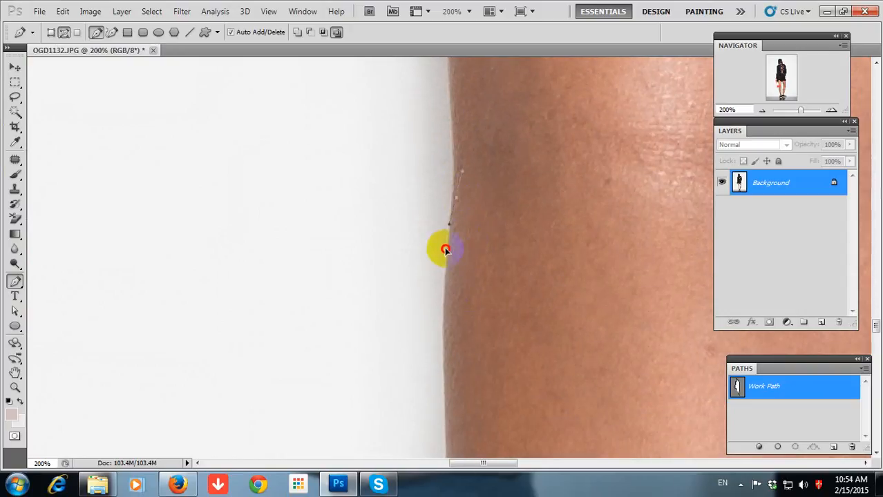
Step: Continue the path from the knee down the outer edge of the left calf to just above the ankle
{"action": "mouse_move", "coordinate": [450, 255]}
{"action": "left_mouse_down"}
{"action": "mouse_move", "coordinate": [437, 222]}
{"action": "mouse_move", "coordinate": [464, 201]}
{"action": "mouse_move", "coordinate": [463, 361]}
{"action": "mouse_move", "coordinate": [488, 207]}
{"action": "left_mouse_up"}
{"action": "left_click_drag", "start_coordinate": [483, 335], "coordinate": [486, 177]}
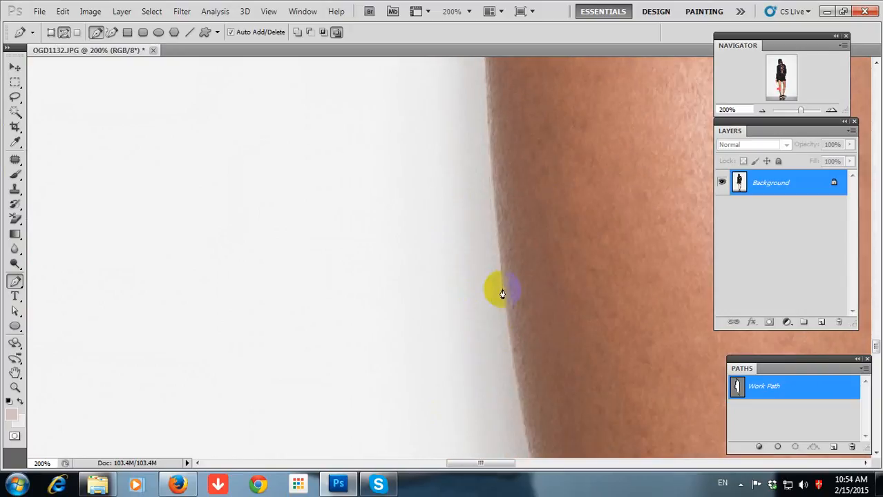
{"action": "left_click_drag", "start_coordinate": [506, 292], "coordinate": [525, 435]}
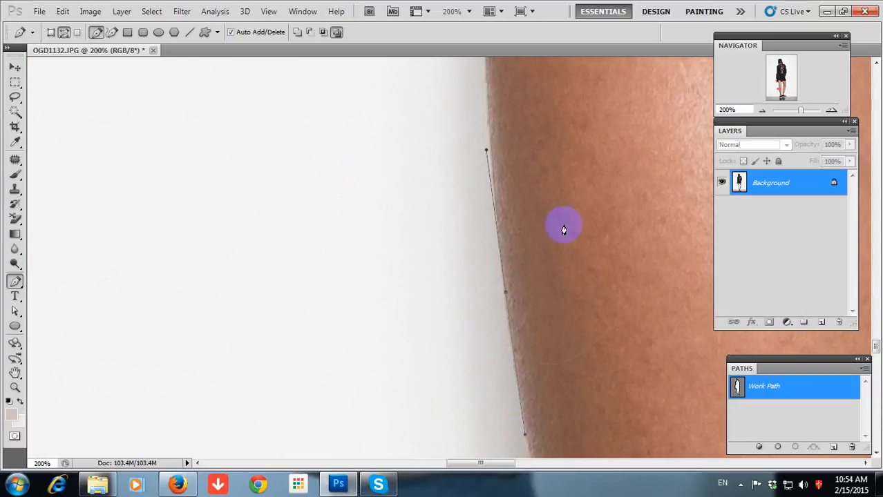
{"action": "left_click_drag", "start_coordinate": [499, 55], "coordinate": [521, 256]}
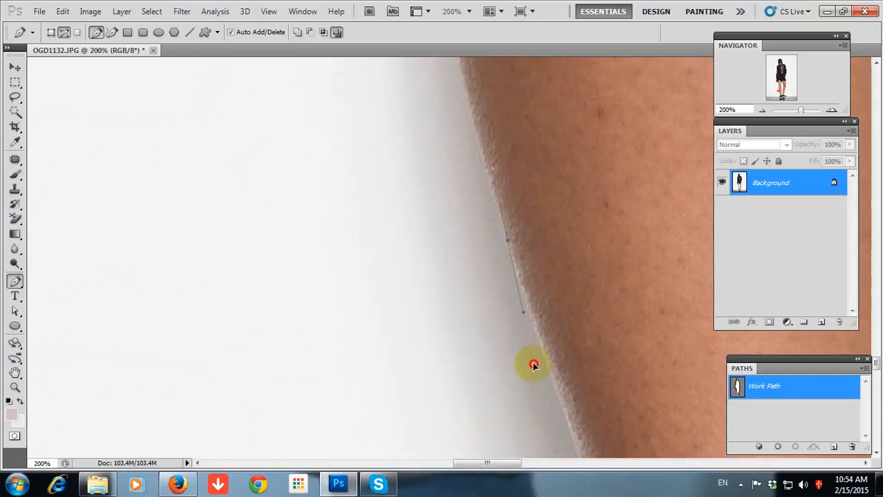
{"action": "left_click", "coordinate": [553, 388]}
{"action": "left_click_drag", "start_coordinate": [564, 355], "coordinate": [468, 147]}
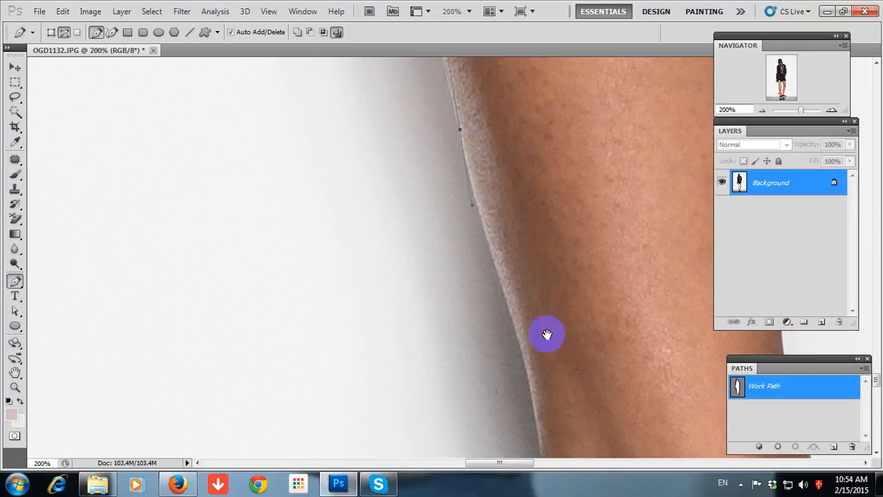
{"action": "left_click_drag", "start_coordinate": [546, 336], "coordinate": [527, 323]}
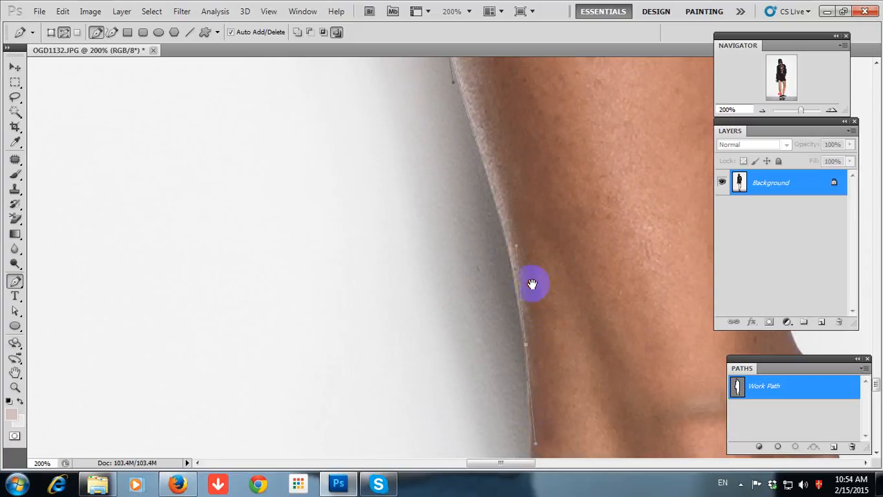
Step: Trace the path past the left ankle and around the shoe's heel strap and heel to the line where wall meets floor
{"action": "scroll", "coordinate": [532, 282], "scroll_direction": "down", "scroll_amount": 5}
{"action": "left_click", "coordinate": [508, 237]}
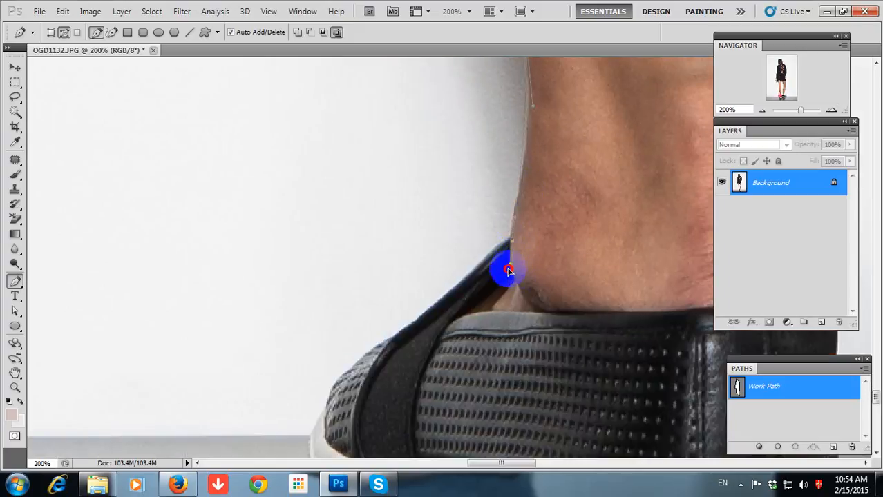
{"action": "key", "text": "ctrl+z"}
{"action": "left_click_drag", "start_coordinate": [515, 199], "coordinate": [375, 326]}
{"action": "scroll", "coordinate": [413, 290], "scroll_direction": "down", "scroll_amount": 5}
{"action": "left_click_drag", "start_coordinate": [413, 290], "coordinate": [447, 232]}
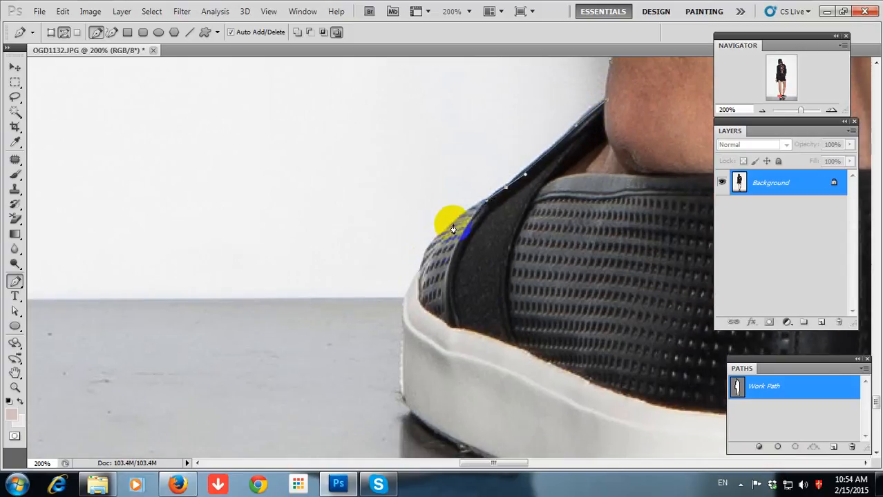
{"action": "left_click_drag", "start_coordinate": [418, 274], "coordinate": [406, 305]}
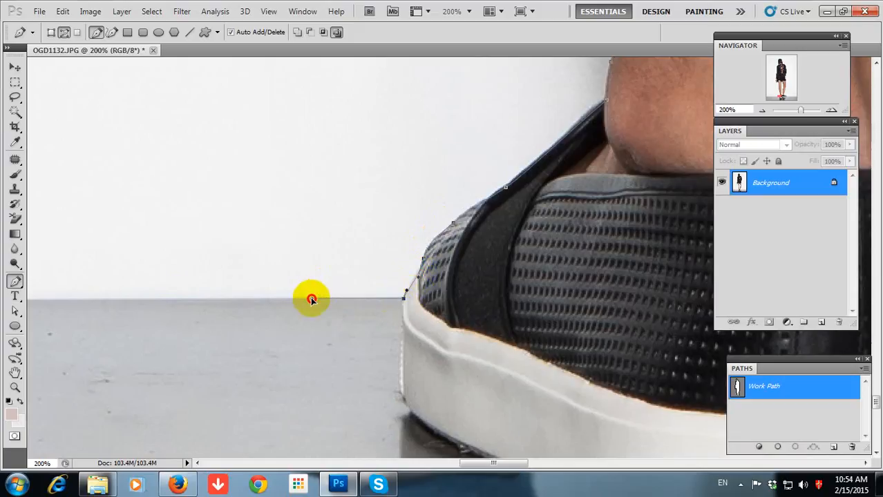
Step: Extend the path from the left shoe along the wall-floor line to just beyond the image's left edge
{"action": "left_click_drag", "start_coordinate": [312, 300], "coordinate": [179, 295]}
{"action": "left_click_drag", "start_coordinate": [155, 291], "coordinate": [726, 192]}
{"action": "left_click_drag", "start_coordinate": [180, 152], "coordinate": [747, 186]}
{"action": "left_click_drag", "start_coordinate": [173, 228], "coordinate": [788, 191]}
{"action": "left_click_drag", "start_coordinate": [166, 159], "coordinate": [479, 185]}
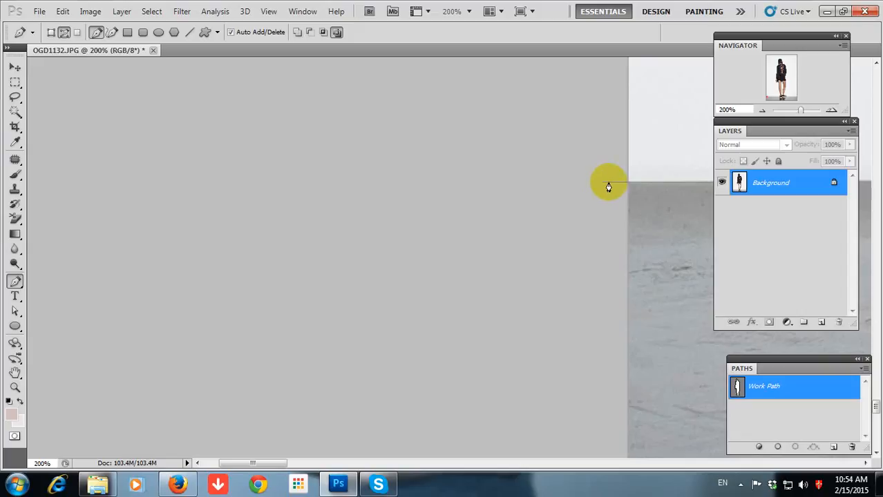
Step: Run the path just outside the image around the floor's lower-left corner and across to its lower-right corner
{"action": "key", "text": "ctrl+minus"}
{"action": "key", "text": "ctrl+minus"}
{"action": "key", "text": "ctrl+minus"}
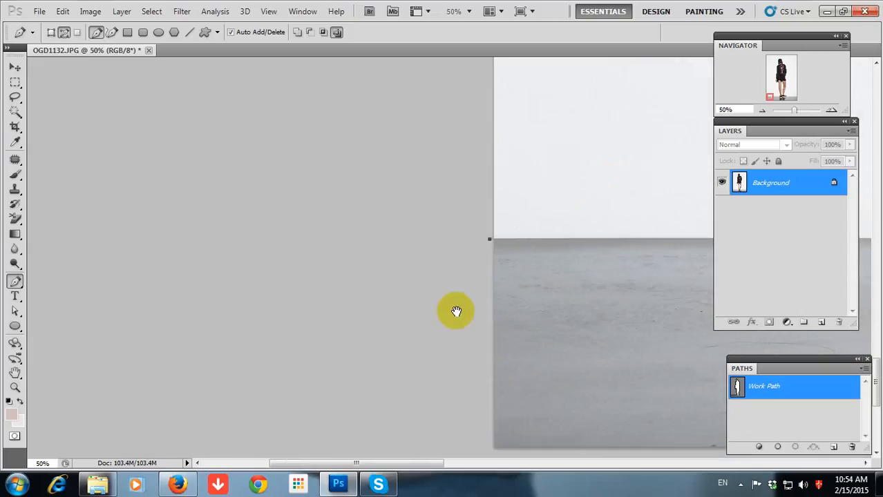
{"action": "left_click", "coordinate": [468, 268]}
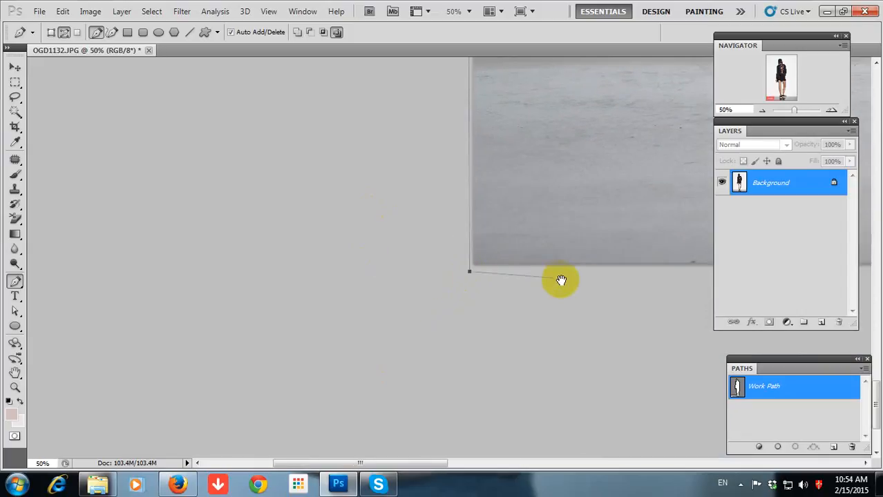
{"action": "left_click_drag", "start_coordinate": [562, 280], "coordinate": [40, 276]}
{"action": "left_click_drag", "start_coordinate": [650, 242], "coordinate": [224, 242]}
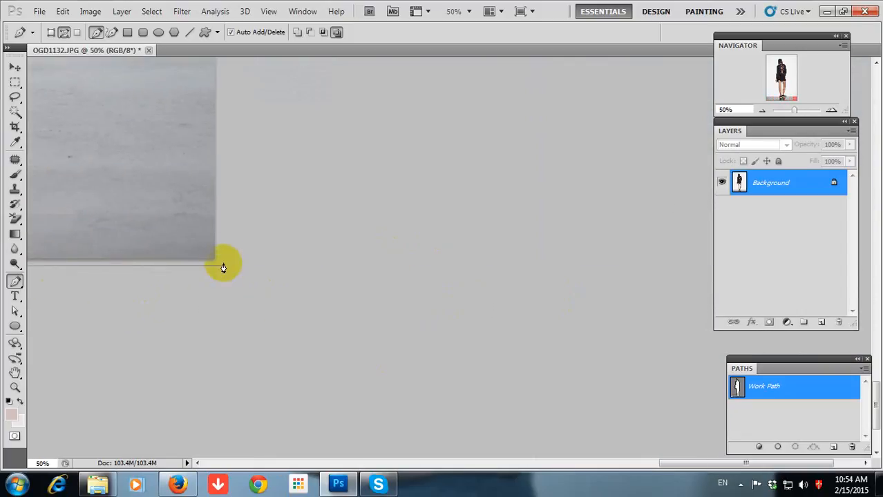
{"action": "left_click", "coordinate": [223, 265]}
Step: Bring the path up outside the image's right edge and back along the wall-floor line to close it at the right shoe
{"action": "left_click_drag", "start_coordinate": [223, 89], "coordinate": [303, 330]}
{"action": "left_click", "coordinate": [300, 284]}
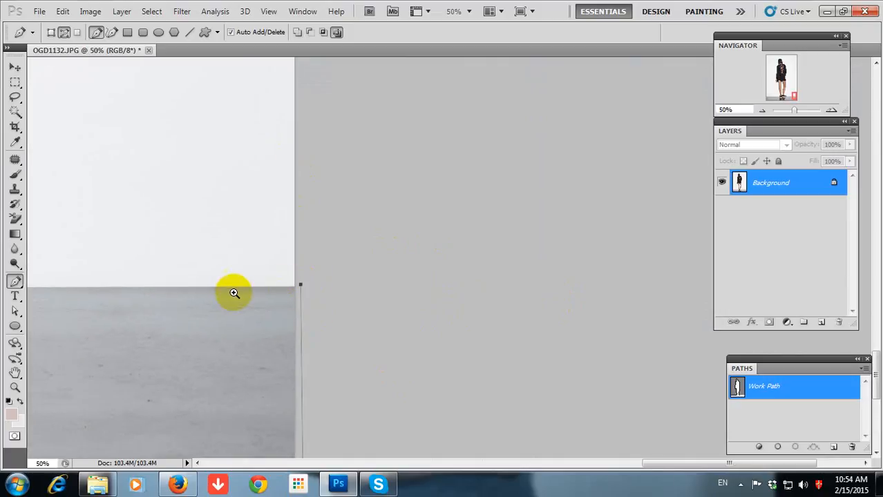
{"action": "left_click", "coordinate": [227, 289], "text": "ctrl"}
{"action": "left_click", "coordinate": [225, 288], "text": "ctrl"}
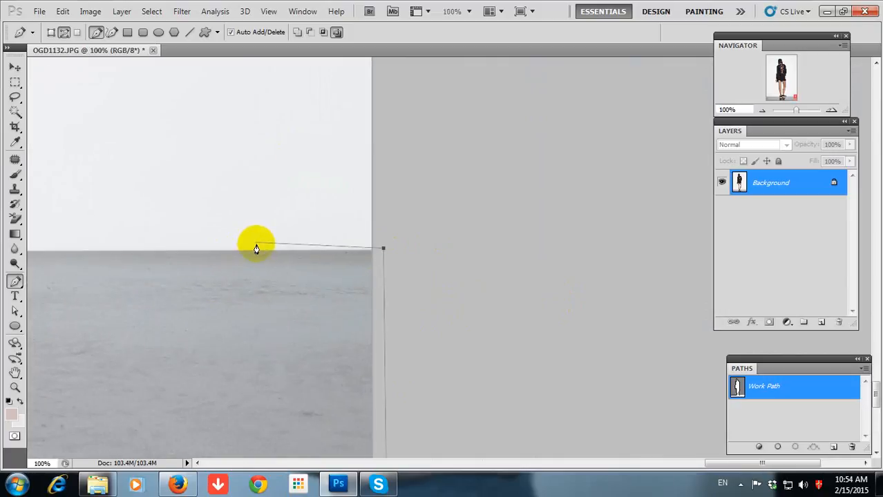
{"action": "left_click_drag", "start_coordinate": [141, 255], "coordinate": [663, 236]}
{"action": "left_click_drag", "start_coordinate": [63, 207], "coordinate": [353, 212]}
{"action": "left_click", "coordinate": [478, 226]}
{"action": "left_click_drag", "start_coordinate": [604, 207], "coordinate": [308, 190]}
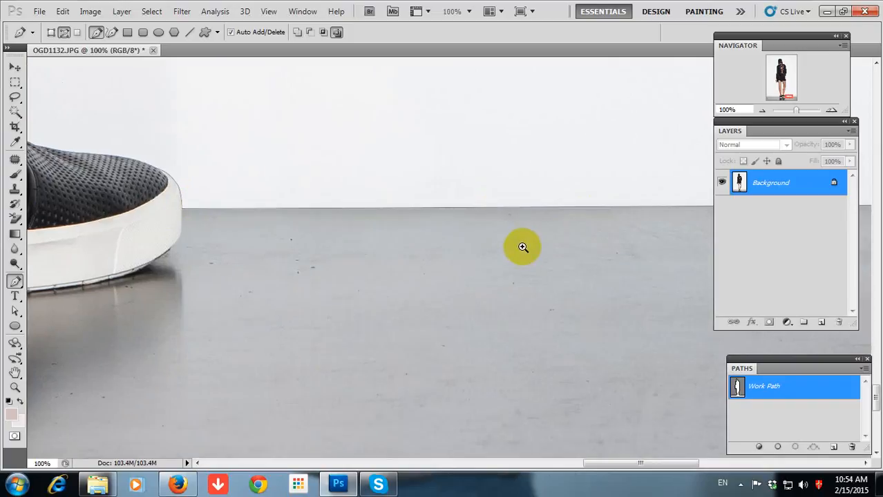
Step: Save the finished outline work path as Path 1
{"action": "left_click", "coordinate": [522, 246], "text": "ctrl"}
{"action": "key", "text": "ctrl+minus"}
{"action": "key", "text": "ctrl+minus"}
{"action": "key", "text": "ctrl+minus"}
{"action": "key", "text": "ctrl+minus"}
{"action": "key", "text": "ctrl+minus"}
{"action": "key", "text": "ctrl+minus"}
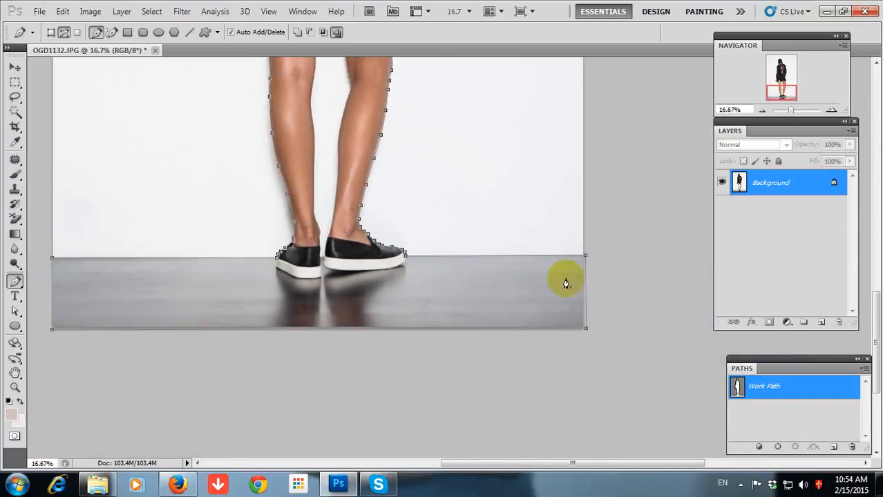
{"action": "double_click", "coordinate": [843, 388]}
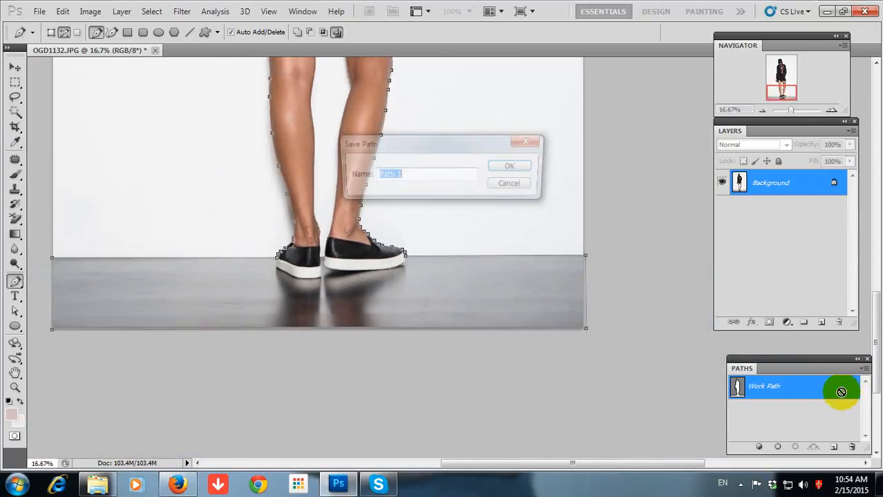
{"action": "left_click", "coordinate": [528, 166]}
Step: Start a new outline in Path 1 at the floor between the shoes and trace up the left shoe's inner edge to its collar
{"action": "left_click_drag", "start_coordinate": [341, 150], "coordinate": [449, 228]}
{"action": "scroll", "coordinate": [489, 351], "scroll_direction": "up", "scroll_amount": 6}
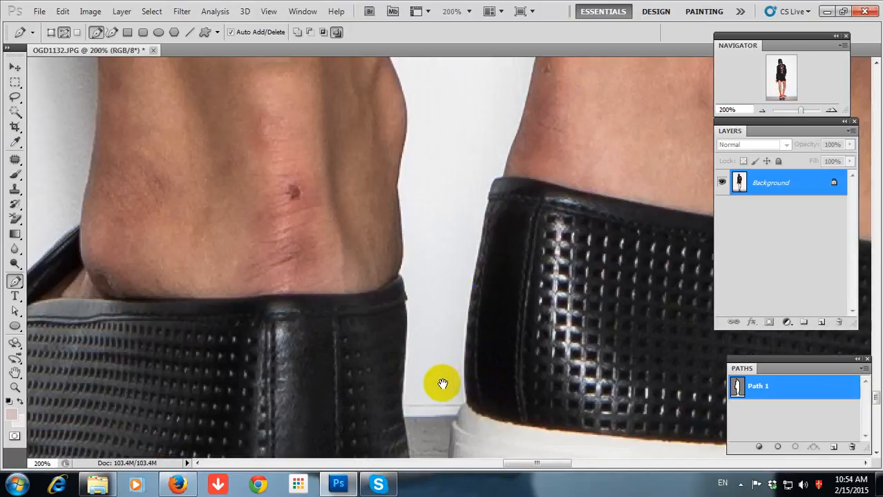
{"action": "left_click_drag", "start_coordinate": [442, 385], "coordinate": [469, 299]}
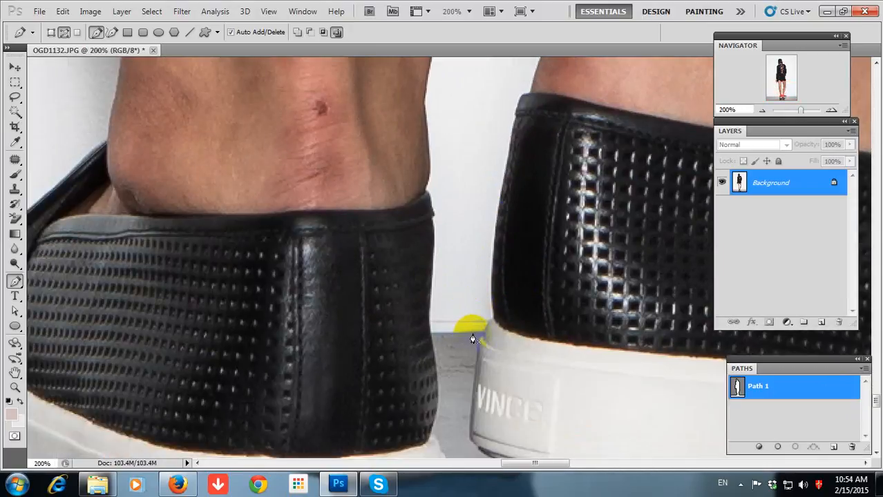
{"action": "left_click", "coordinate": [432, 338]}
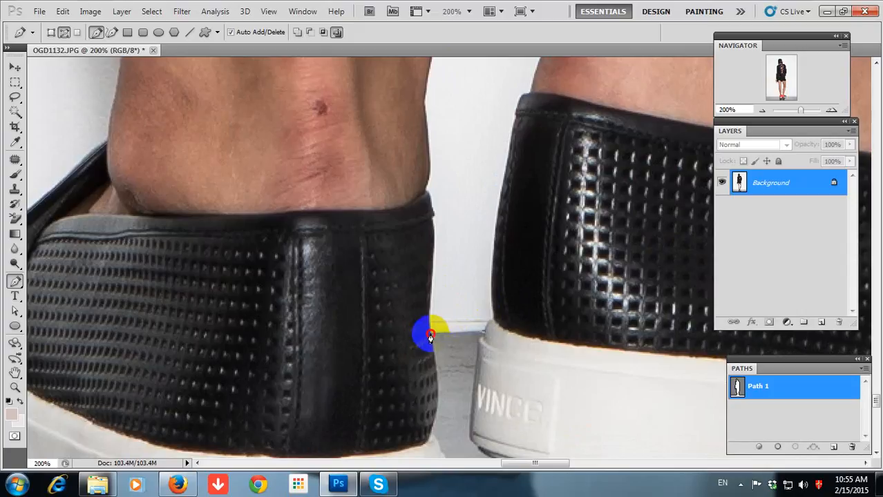
{"action": "left_click_drag", "start_coordinate": [431, 286], "coordinate": [434, 253]}
{"action": "left_click_drag", "start_coordinate": [427, 216], "coordinate": [424, 261]}
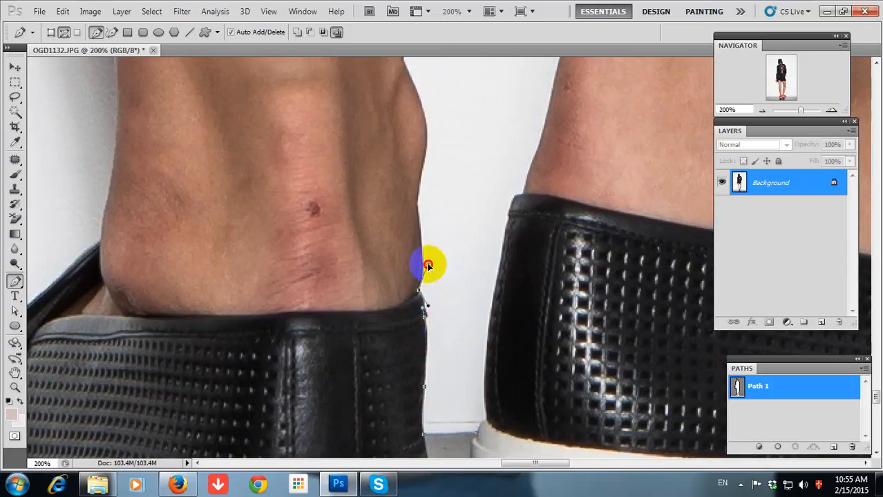
Step: Trace the inner outline around the left ankle bone and up the inner edge of the lower calf
{"action": "left_click_drag", "start_coordinate": [417, 209], "coordinate": [406, 250]}
{"action": "left_click_drag", "start_coordinate": [396, 215], "coordinate": [383, 204]}
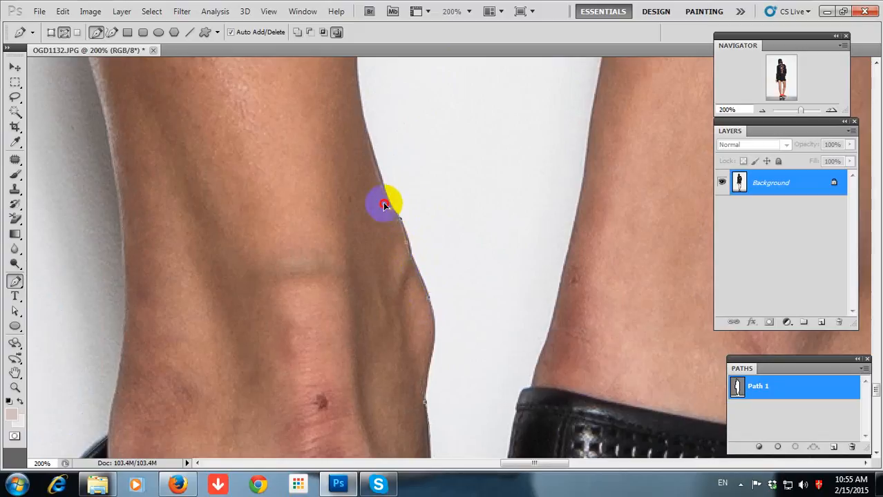
{"action": "left_click_drag", "start_coordinate": [360, 132], "coordinate": [424, 390]}
{"action": "mouse_move", "coordinate": [404, 184]}
{"action": "left_mouse_down"}
{"action": "mouse_move", "coordinate": [418, 246]}
{"action": "mouse_move", "coordinate": [406, 178]}
{"action": "left_mouse_up"}
{"action": "left_click_drag", "start_coordinate": [415, 125], "coordinate": [397, 422]}
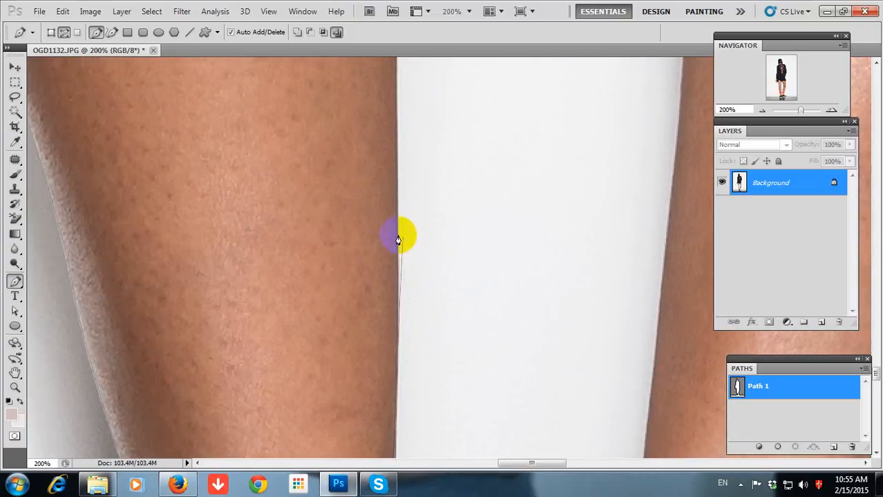
{"action": "left_click_drag", "start_coordinate": [398, 227], "coordinate": [397, 149]}
Step: Continue the inner outline up the left leg's upper calf to the side of the knee
{"action": "left_click_drag", "start_coordinate": [317, 190], "coordinate": [337, 476]}
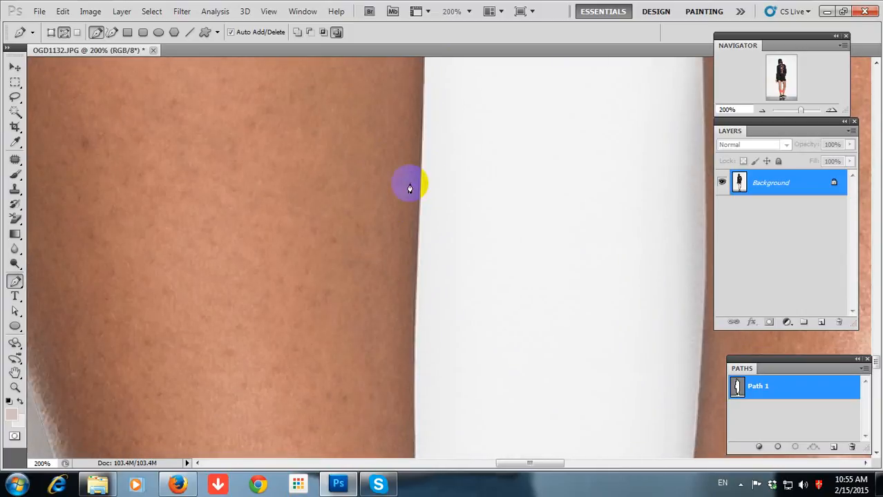
{"action": "left_click_drag", "start_coordinate": [418, 237], "coordinate": [419, 393]}
{"action": "left_click_drag", "start_coordinate": [329, 192], "coordinate": [347, 252]}
{"action": "left_click_drag", "start_coordinate": [379, 249], "coordinate": [395, 127]}
{"action": "left_click_drag", "start_coordinate": [436, 69], "coordinate": [359, 324]}
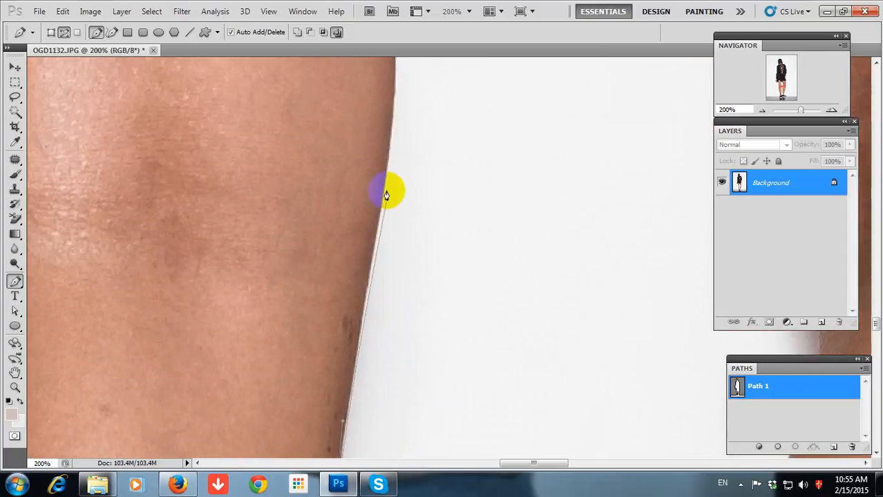
{"action": "left_click_drag", "start_coordinate": [387, 172], "coordinate": [399, 93]}
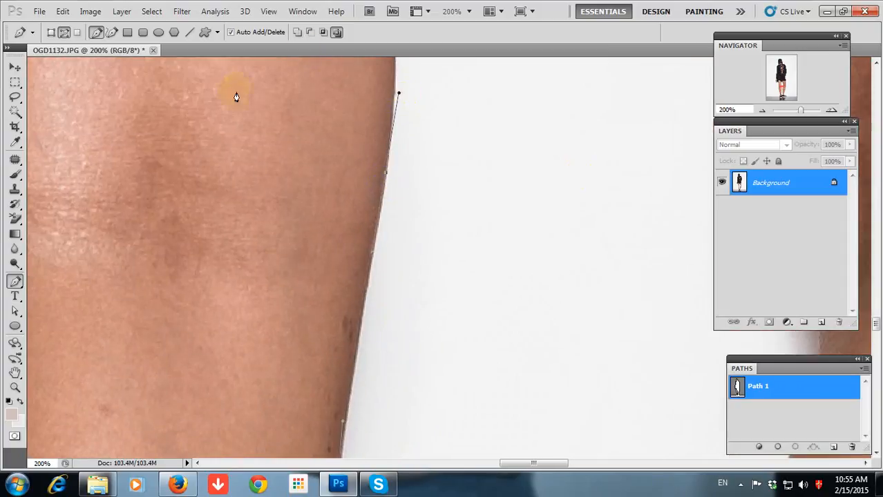
Step: Trace the inner edge of the left thigh from the knee up to the hanging black hem
{"action": "left_click_drag", "start_coordinate": [312, 306], "coordinate": [309, 330]}
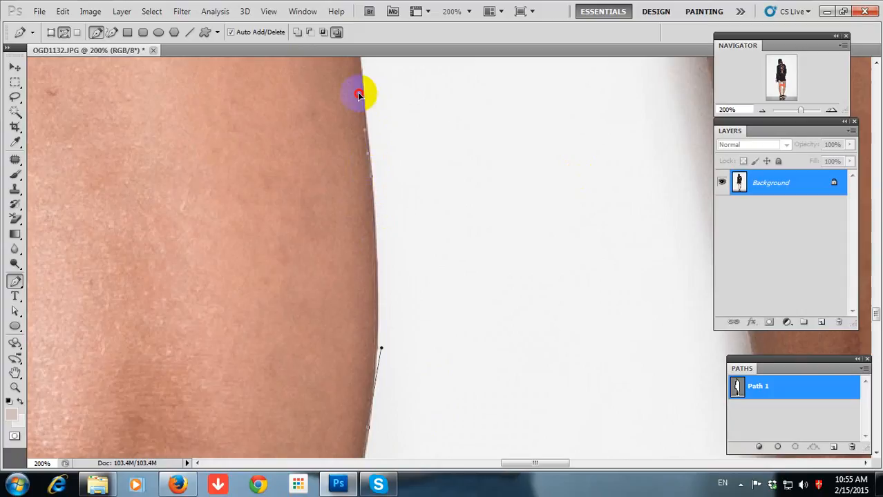
{"action": "left_click_drag", "start_coordinate": [355, 62], "coordinate": [355, 232]}
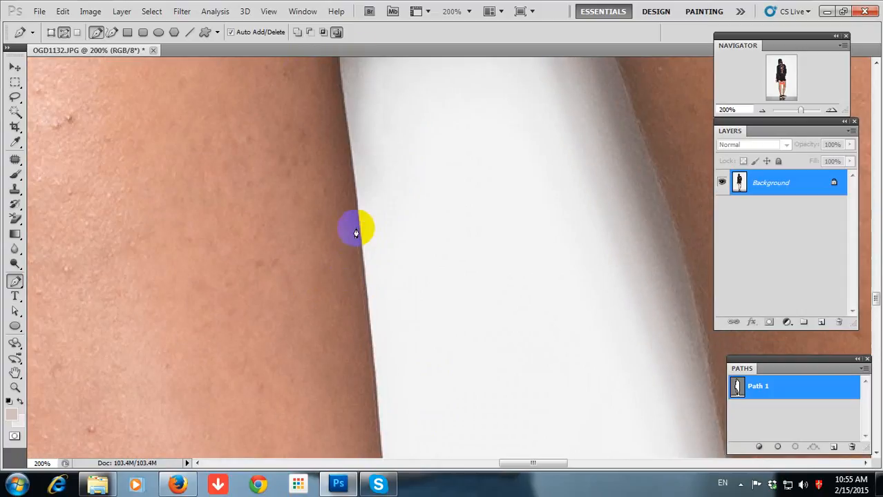
{"action": "left_click", "coordinate": [346, 114]}
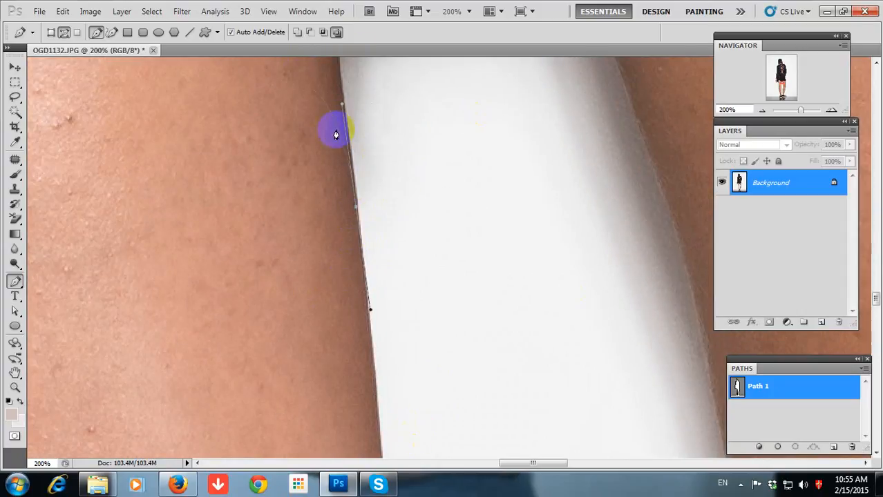
{"action": "scroll", "coordinate": [361, 164], "scroll_direction": "up", "scroll_amount": 5}
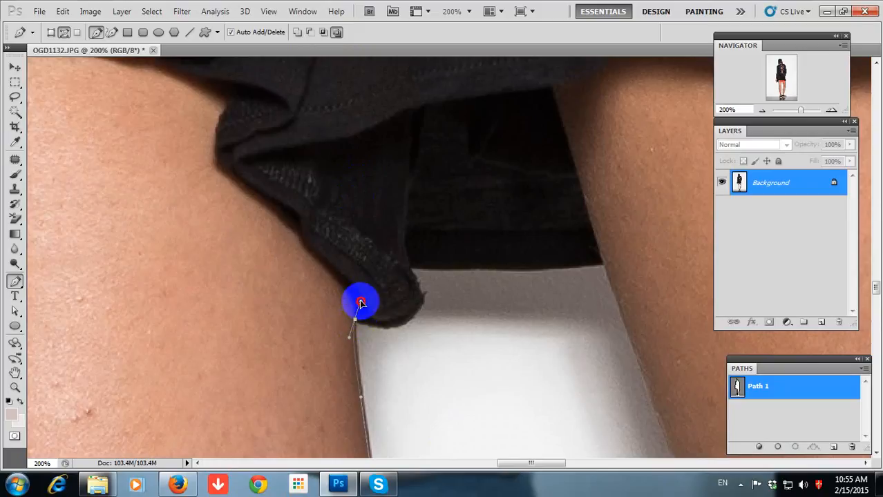
Step: Trace around the hanging hem corner and across the dark garment's lower edge to the right thigh
{"action": "left_click", "coordinate": [396, 331]}
{"action": "left_click_drag", "start_coordinate": [412, 313], "coordinate": [427, 298]}
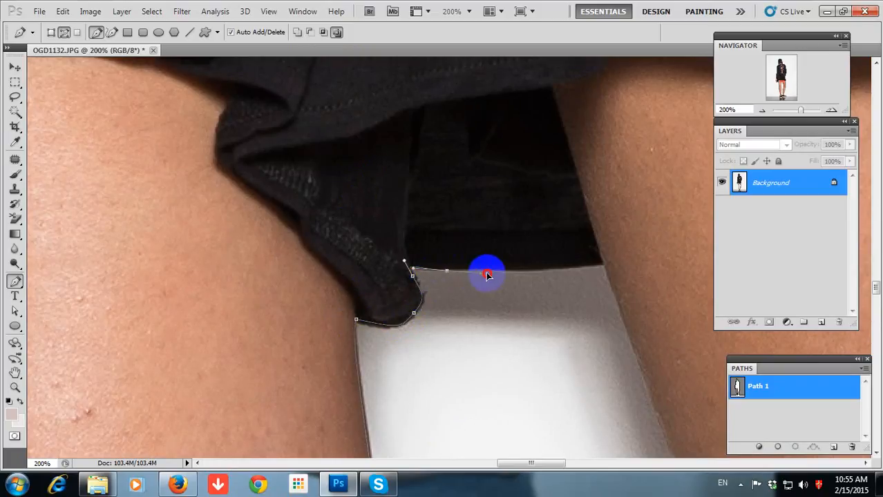
{"action": "left_click", "coordinate": [603, 266]}
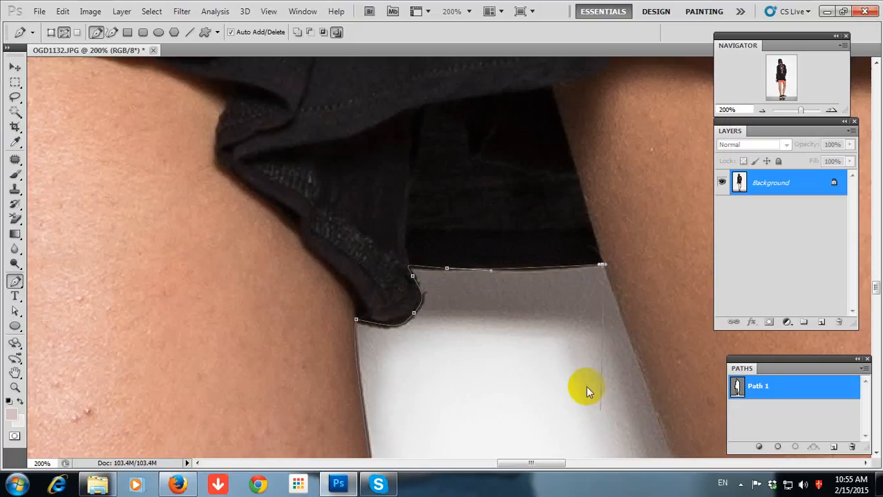
Step: Trace the inner edge of the right thigh from the dark garment's hem down to just above the knee
{"action": "left_click_drag", "start_coordinate": [587, 387], "coordinate": [398, 137]}
{"action": "left_click_drag", "start_coordinate": [480, 300], "coordinate": [516, 400]}
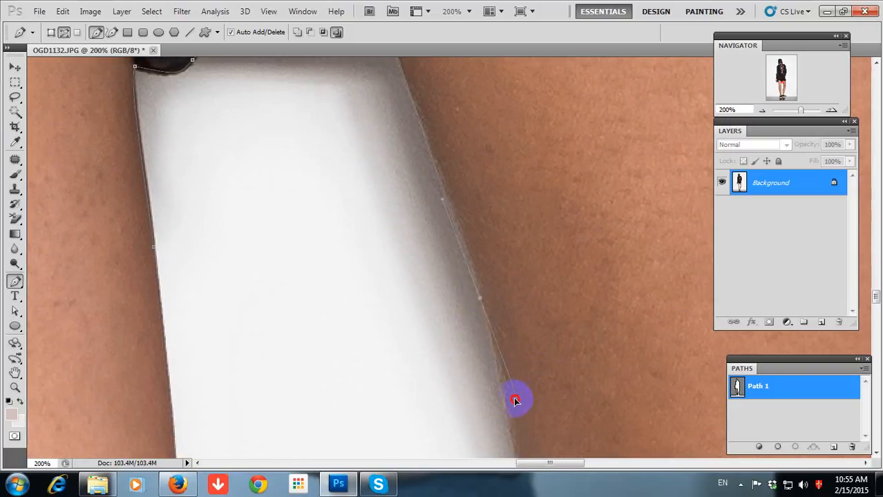
{"action": "scroll", "coordinate": [513, 189], "scroll_direction": "down", "scroll_amount": 3}
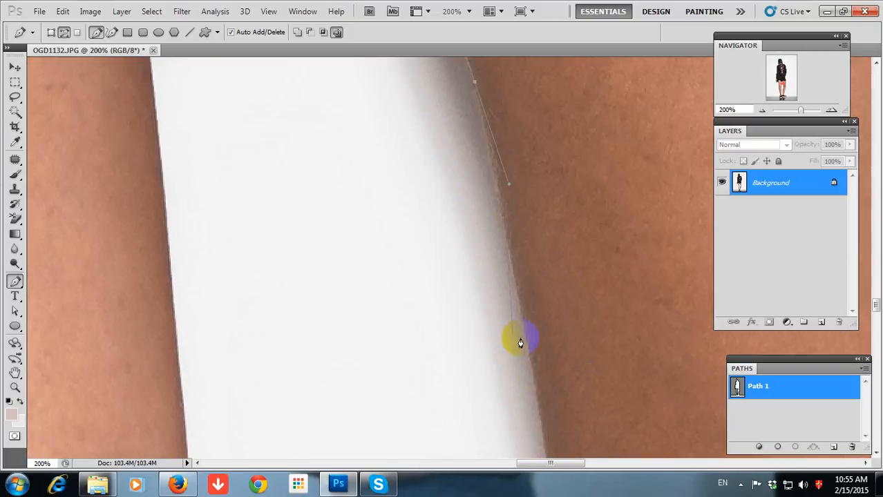
{"action": "left_click_drag", "start_coordinate": [529, 354], "coordinate": [560, 377]}
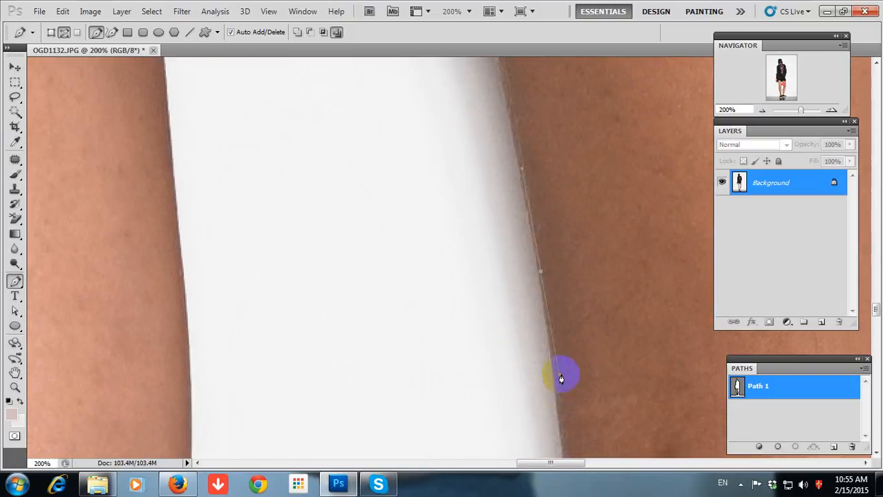
{"action": "left_click_drag", "start_coordinate": [548, 169], "coordinate": [571, 355]}
{"action": "left_click", "coordinate": [530, 262]}
{"action": "left_click_drag", "start_coordinate": [573, 322], "coordinate": [532, 132]}
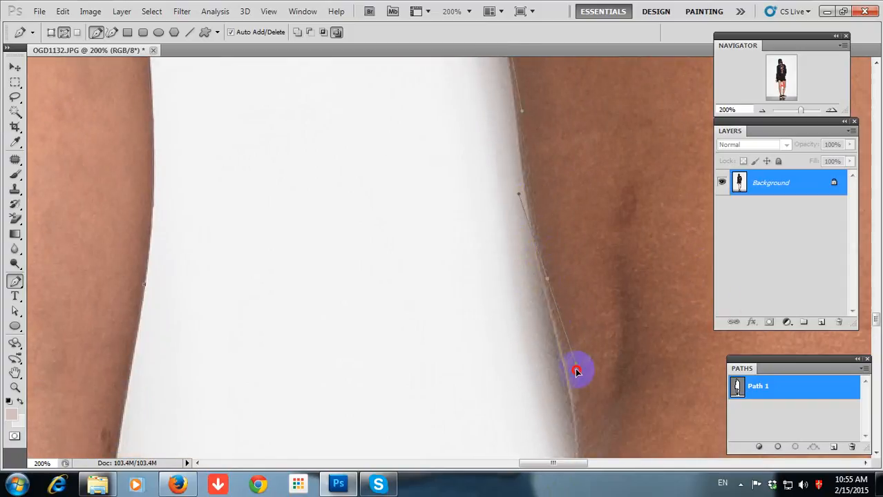
Step: Continue the inner outline around the inner side of the right knee and along the upper calf
{"action": "left_click_drag", "start_coordinate": [566, 446], "coordinate": [546, 221]}
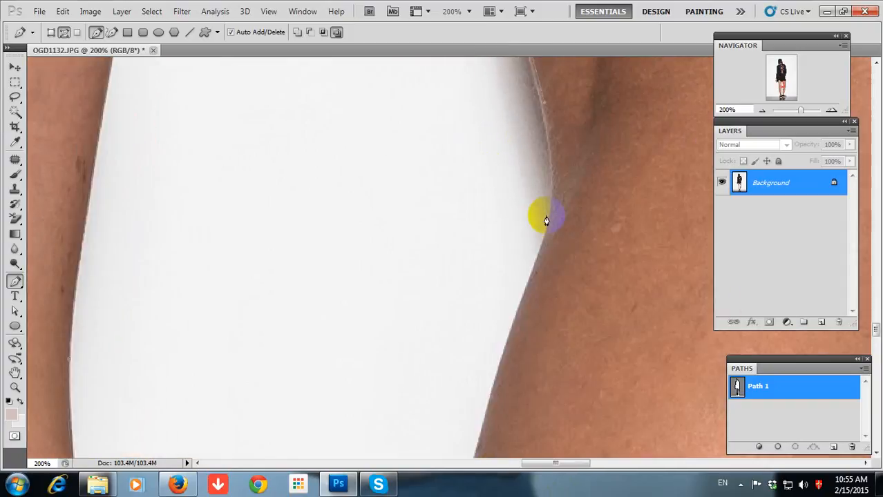
{"action": "left_click_drag", "start_coordinate": [482, 374], "coordinate": [495, 207]}
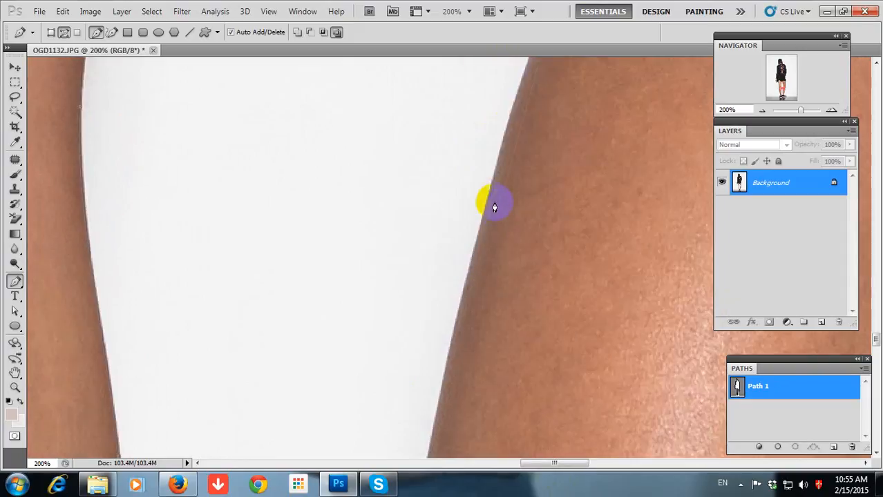
{"action": "left_click", "coordinate": [487, 202]}
{"action": "left_click", "coordinate": [450, 337]}
{"action": "scroll", "coordinate": [428, 318], "scroll_direction": "down", "scroll_amount": 3}
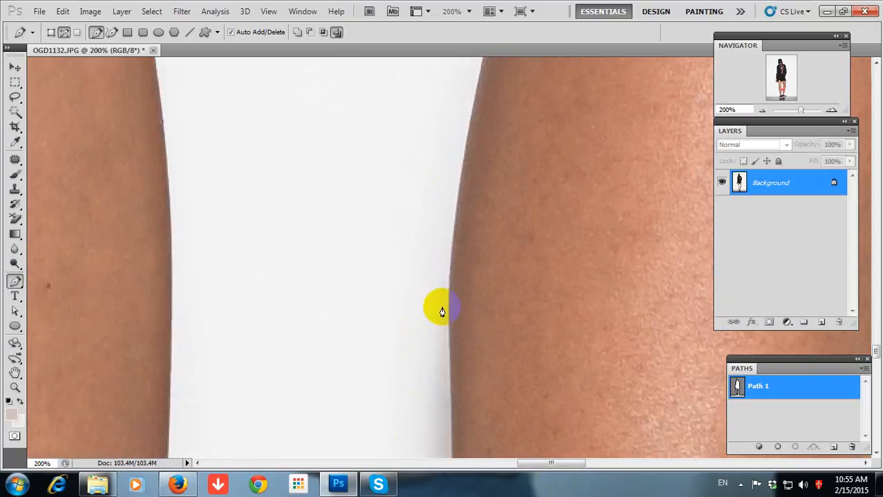
Step: Trace the inner edge of the right calf from its widest part down to the lower calf
{"action": "scroll", "coordinate": [449, 373], "scroll_direction": "down", "scroll_amount": 3}
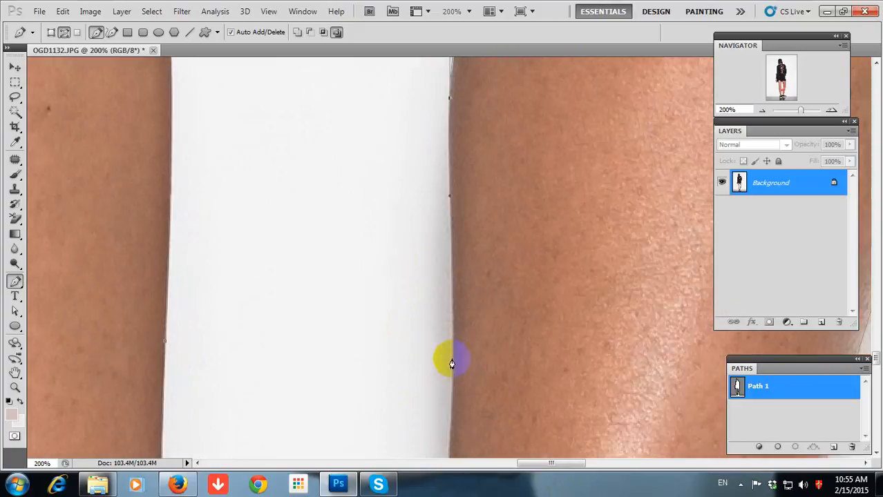
{"action": "left_click", "coordinate": [453, 373]}
{"action": "left_click", "coordinate": [452, 429]}
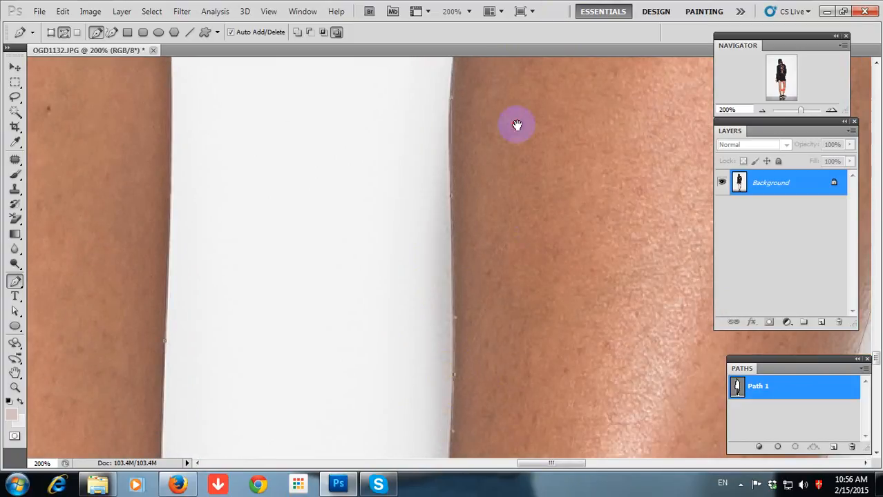
{"action": "scroll", "coordinate": [516, 126], "scroll_direction": "down", "scroll_amount": 5}
{"action": "left_click", "coordinate": [477, 341]}
{"action": "left_click", "coordinate": [467, 423]}
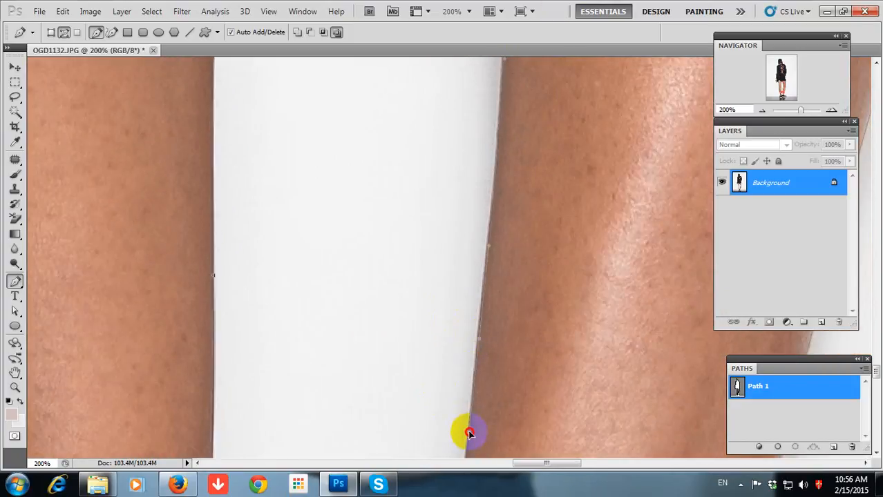
Step: Trace the inner edge of the right lower leg and ankle down to the shoe's black collar
{"action": "scroll", "coordinate": [501, 113], "scroll_direction": "down", "scroll_amount": 5}
{"action": "left_click", "coordinate": [486, 175]}
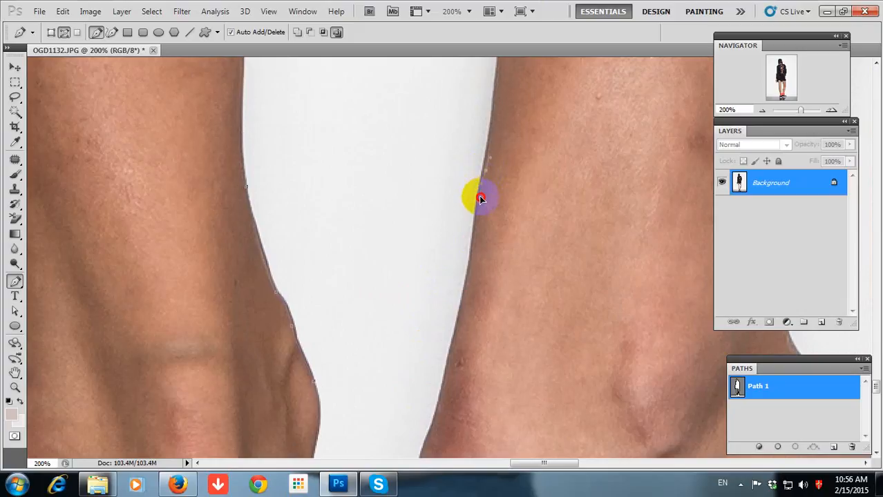
{"action": "left_click", "coordinate": [462, 290]}
{"action": "left_click", "coordinate": [454, 316]}
{"action": "scroll", "coordinate": [462, 242], "scroll_direction": "up", "scroll_amount": 5}
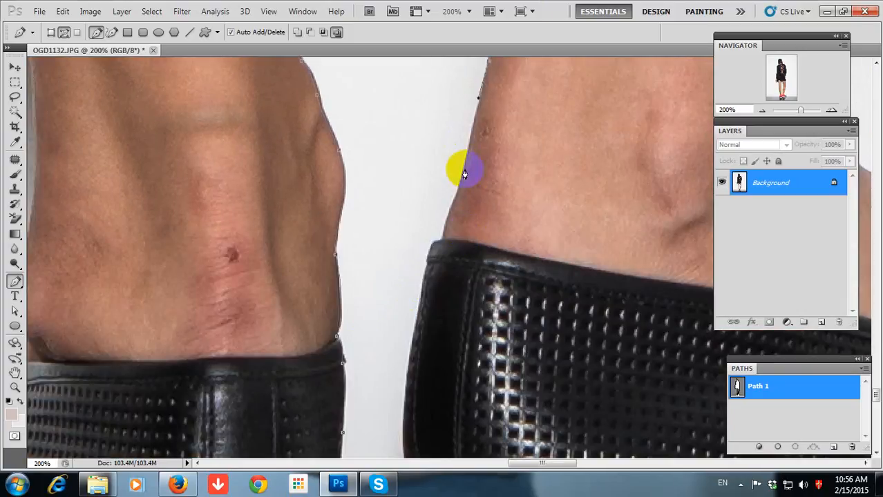
{"action": "left_click", "coordinate": [446, 232]}
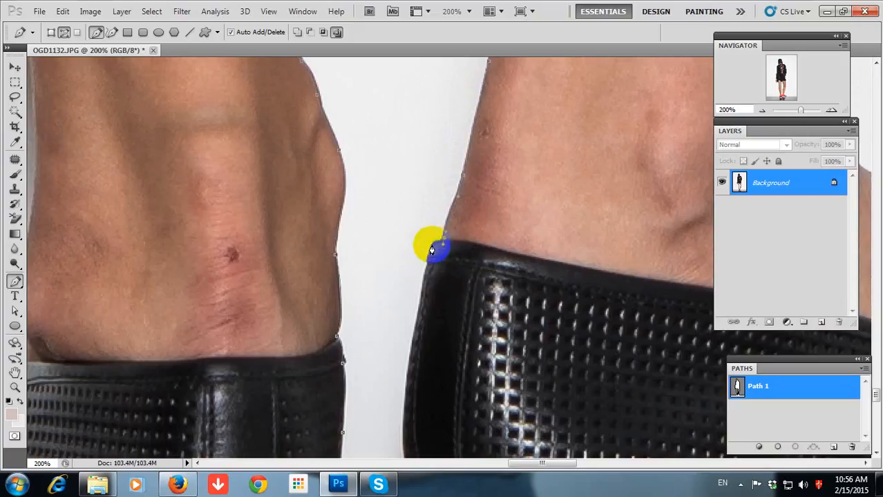
Step: Trace the right shoe's collar corner and heel down to the white sole, finishing the outline of the leg gap
{"action": "left_click", "coordinate": [424, 274]}
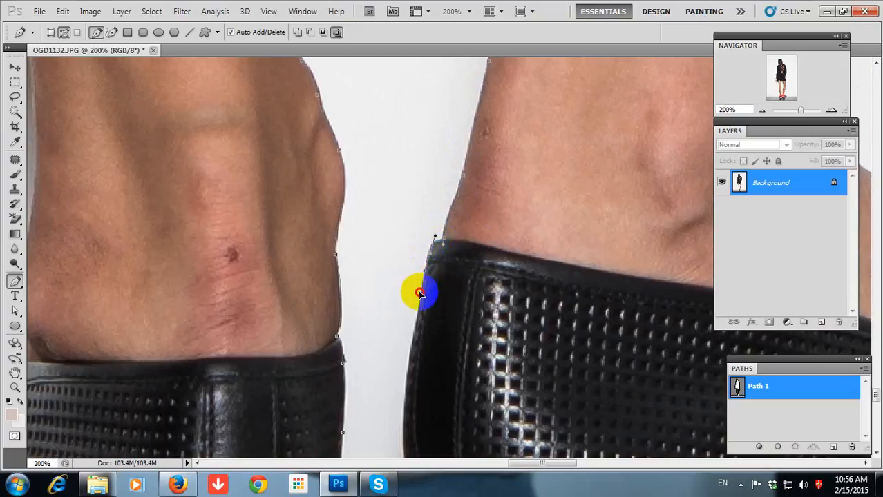
{"action": "scroll", "coordinate": [411, 284], "scroll_direction": "down", "scroll_amount": 5}
{"action": "left_click", "coordinate": [422, 294]}
{"action": "mouse_move", "coordinate": [421, 294]}
{"action": "left_mouse_down"}
{"action": "mouse_move", "coordinate": [433, 328]}
{"action": "mouse_move", "coordinate": [417, 297]}
{"action": "left_mouse_up"}
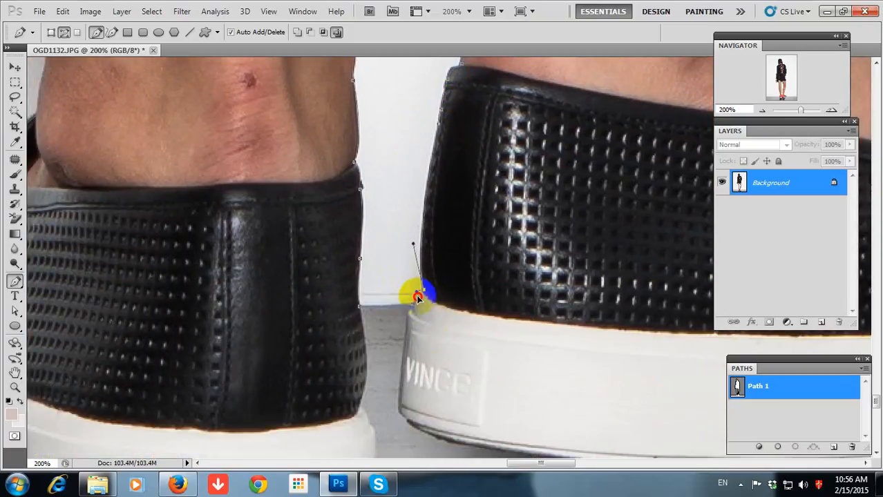
{"action": "left_click", "coordinate": [413, 308]}
Step: Load Path 1 as a selection and display it in Quick Mask with the whole figure in view
{"action": "key", "text": "ctrl+minus"}
{"action": "key", "text": "ctrl+minus"}
{"action": "key", "text": "ctrl+minus"}
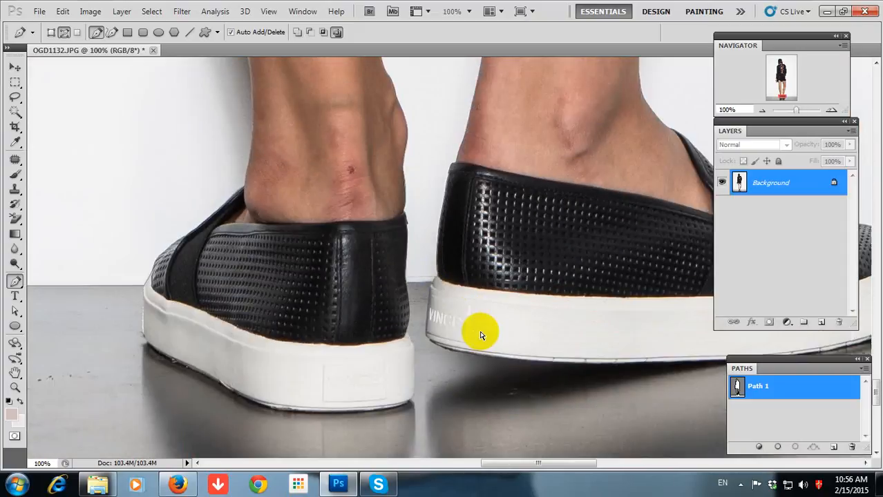
{"action": "key", "text": "ctrl+minus"}
{"action": "key", "text": "ctrl+minus"}
{"action": "key", "text": "ctrl+minus"}
{"action": "key", "text": "ctrl+minus"}
{"action": "key", "text": "ctrl+minus"}
{"action": "key", "text": "ctrl+minus"}
{"action": "key", "text": "ctrl+minus"}
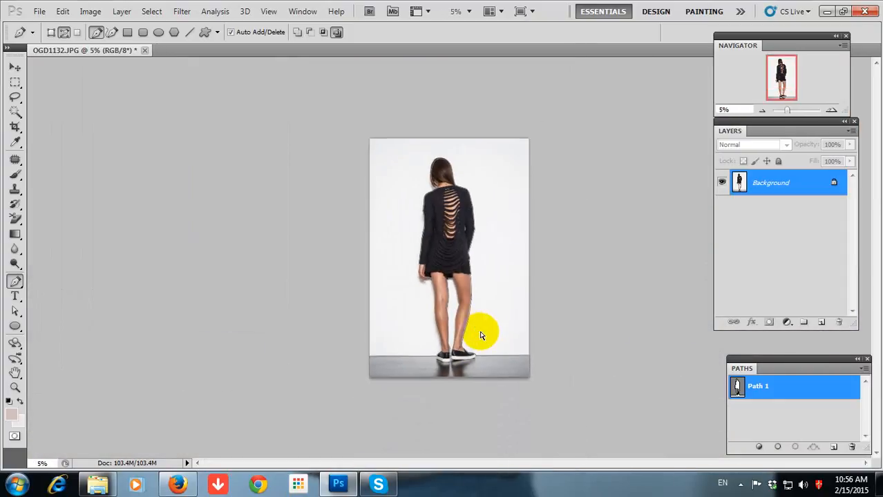
{"action": "key", "text": "ctrl+Return"}
{"action": "key", "text": "q"}
Step: Examine the masked edges around the left hand, sleeve cuff and skirt for missed background gaps, and leave Quick Mask
{"action": "left_click_drag", "start_coordinate": [387, 238], "coordinate": [540, 329]}
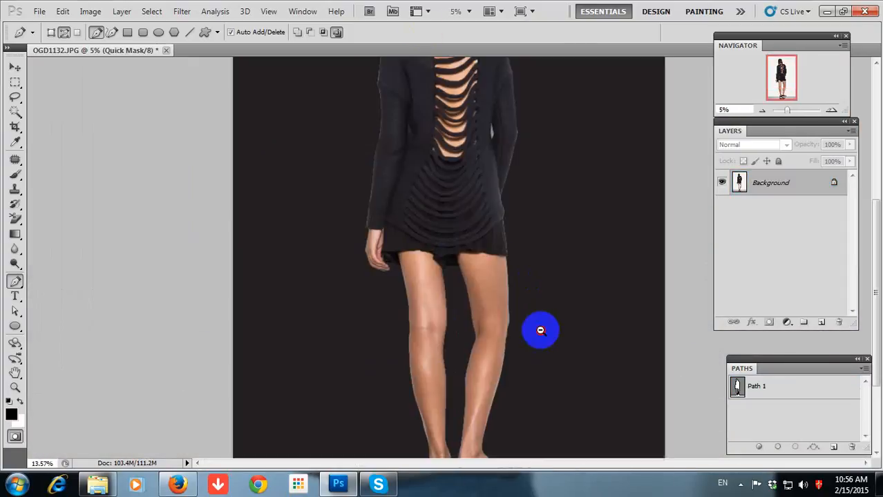
{"action": "left_click_drag", "start_coordinate": [355, 241], "coordinate": [392, 291]}
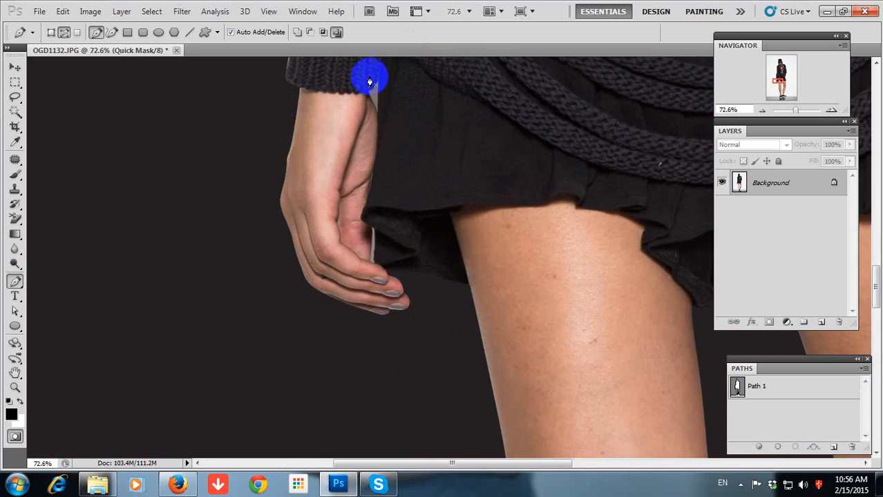
{"action": "left_click_drag", "start_coordinate": [377, 248], "coordinate": [294, 356]}
{"action": "left_click", "coordinate": [435, 245], "text": "ctrl"}
{"action": "left_click", "coordinate": [381, 287], "text": "ctrl"}
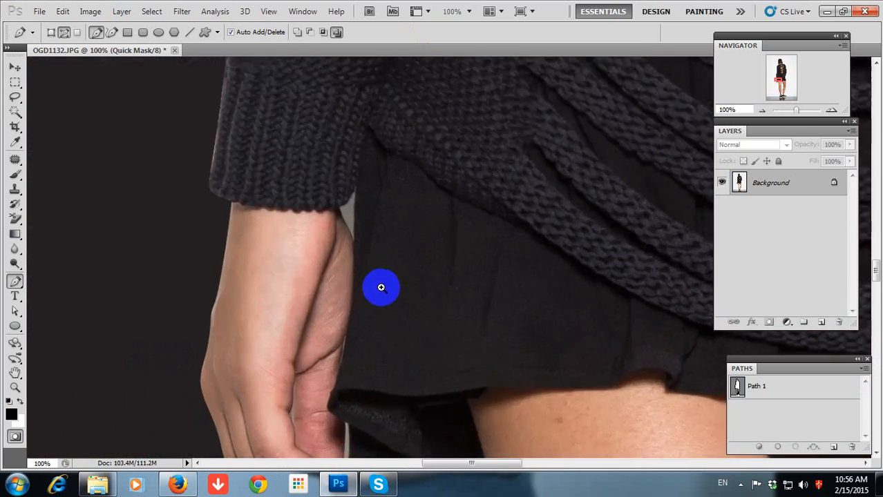
{"action": "key", "text": "q"}
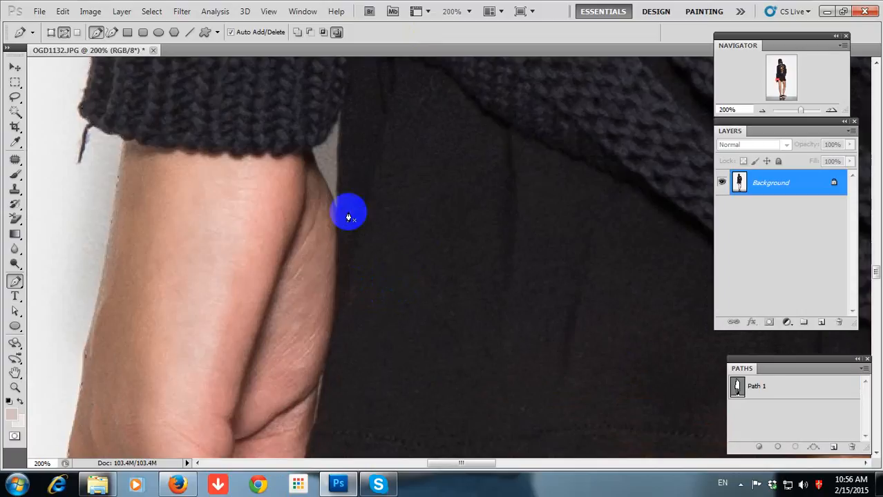
Step: Add a closed outline to Path 1 around the small background gap between the sleeve cuff, wrist and skirt
{"action": "left_click", "coordinate": [797, 396]}
{"action": "left_click_drag", "start_coordinate": [377, 196], "coordinate": [530, 218]}
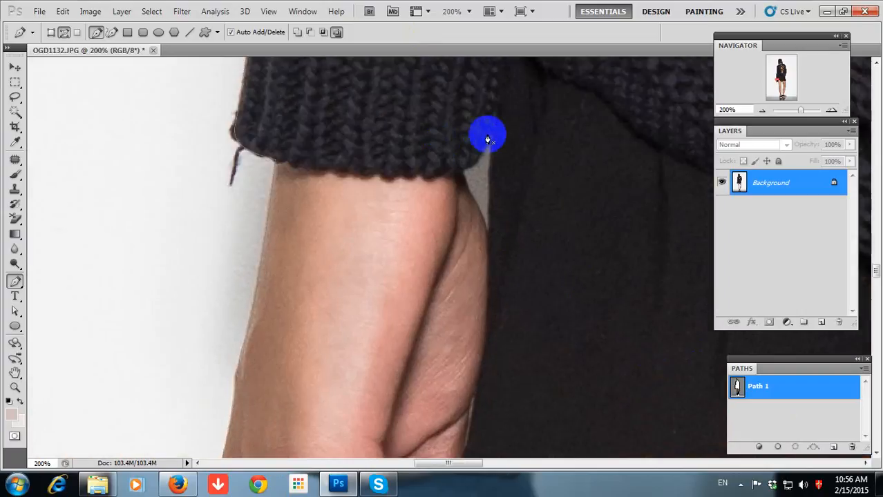
{"action": "left_click_drag", "start_coordinate": [490, 135], "coordinate": [488, 145]}
{"action": "left_click", "coordinate": [464, 172]}
{"action": "left_click_drag", "start_coordinate": [445, 173], "coordinate": [467, 192]}
{"action": "left_click", "coordinate": [490, 235]}
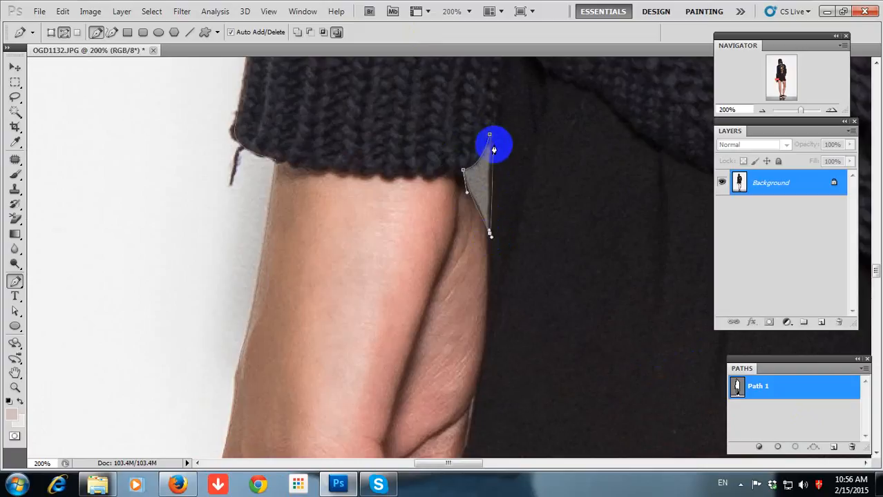
{"action": "left_click", "coordinate": [490, 136]}
Step: Outline the narrow background sliver between the palm and skirt hem, and the tiny gap inside the curled hand
{"action": "left_click_drag", "start_coordinate": [431, 388], "coordinate": [438, 329]}
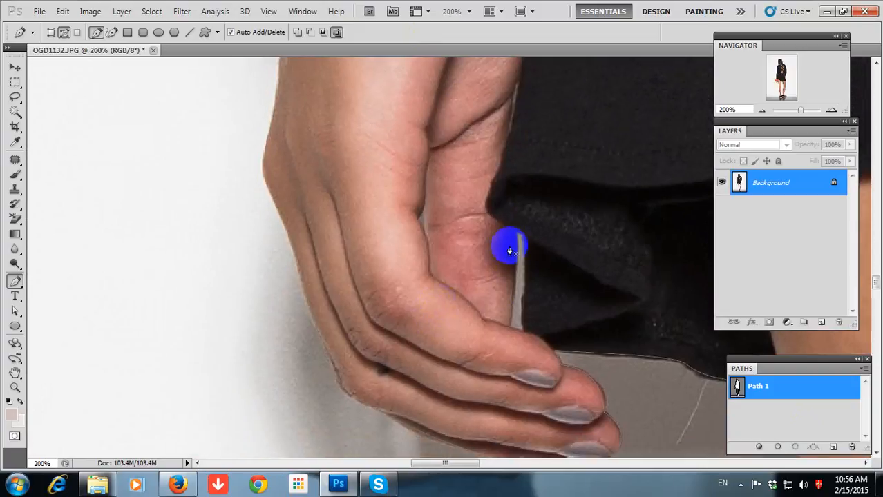
{"action": "left_click", "coordinate": [520, 238]}
{"action": "mouse_move", "coordinate": [520, 239]}
{"action": "left_mouse_down"}
{"action": "mouse_move", "coordinate": [516, 325]}
{"action": "mouse_move", "coordinate": [519, 238]}
{"action": "left_mouse_up"}
{"action": "left_click_drag", "start_coordinate": [525, 282], "coordinate": [523, 249]}
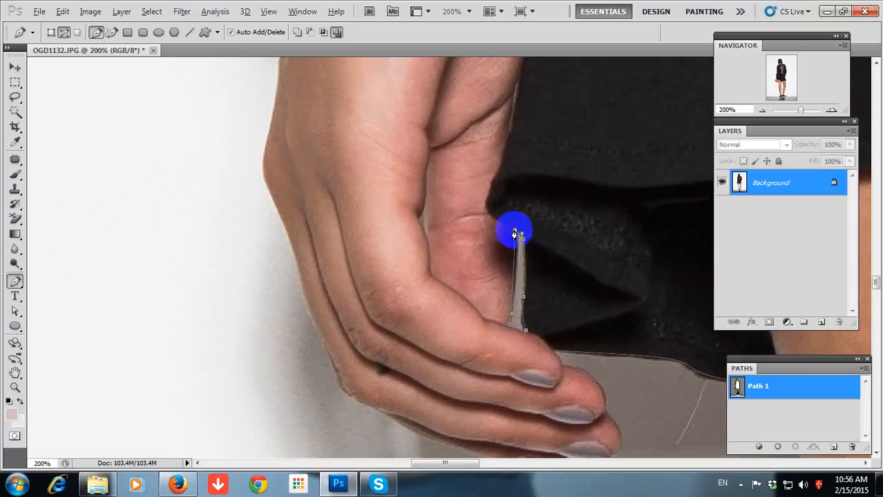
{"action": "left_click", "coordinate": [514, 235]}
{"action": "left_click", "coordinate": [426, 217]}
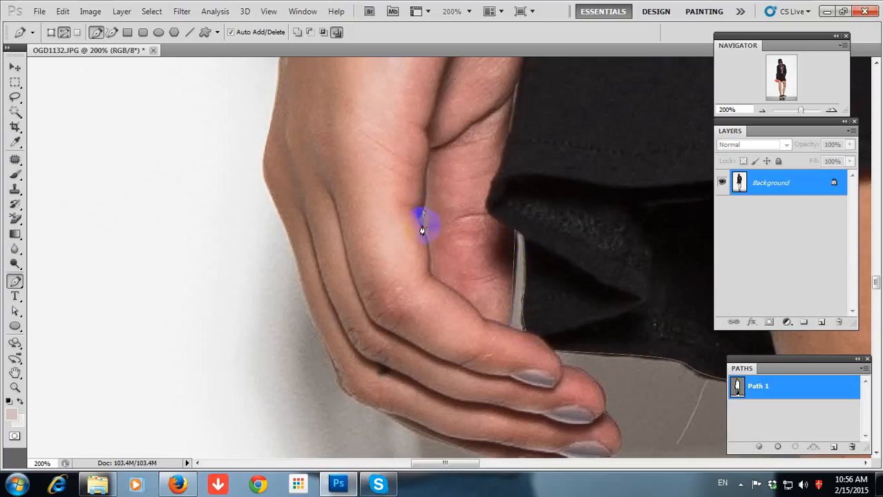
Step: Add a closed outline around the spindle-shaped background gap between the sweater's body and the right sleeve
{"action": "key", "text": "ctrl+minus"}
{"action": "key", "text": "ctrl+minus"}
{"action": "key", "text": "ctrl+minus"}
{"action": "key", "text": "ctrl+minus"}
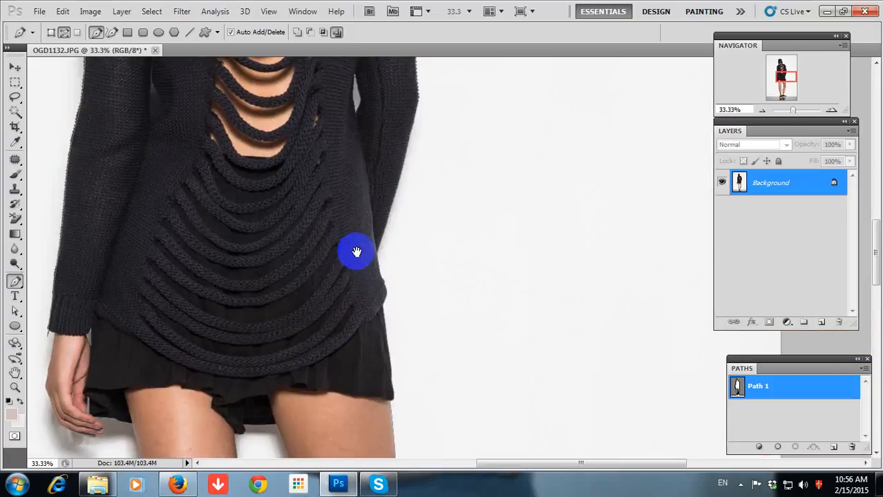
{"action": "left_click_drag", "start_coordinate": [364, 297], "coordinate": [416, 435]}
{"action": "left_click", "coordinate": [465, 305], "text": "ctrl"}
{"action": "left_click", "coordinate": [387, 285], "text": "ctrl"}
{"action": "left_click", "coordinate": [341, 287], "text": "ctrl"}
{"action": "left_click_drag", "start_coordinate": [345, 261], "coordinate": [355, 163]}
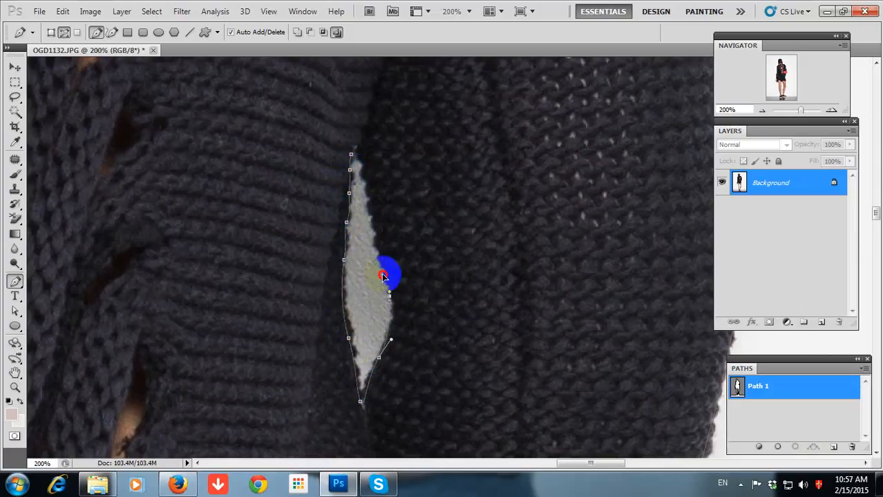
{"action": "left_click", "coordinate": [351, 155]}
Step: Load the completed Path 1 as a selection and show it in Quick Mask
{"action": "key", "text": "ctrl+minus"}
{"action": "key", "text": "ctrl+minus"}
{"action": "key", "text": "ctrl+minus"}
{"action": "key", "text": "ctrl+minus"}
{"action": "key", "text": "ctrl+minus"}
{"action": "key", "text": "ctrl+minus"}
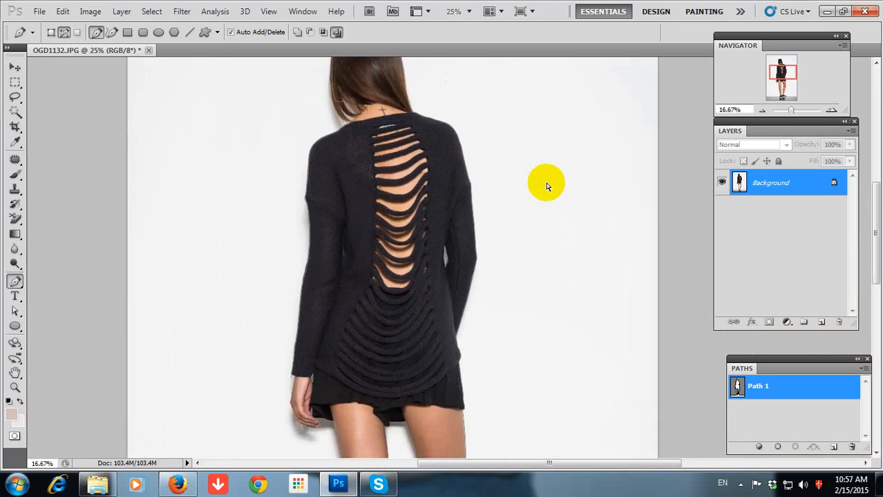
{"action": "key", "text": "ctrl+minus"}
{"action": "key", "text": "ctrl+Return"}
{"action": "key", "text": "q"}
Step: Check the cutout from the shoes up to the head with Quick Mask on and off, and deselect
{"action": "left_click_drag", "start_coordinate": [474, 284], "coordinate": [467, 79]}
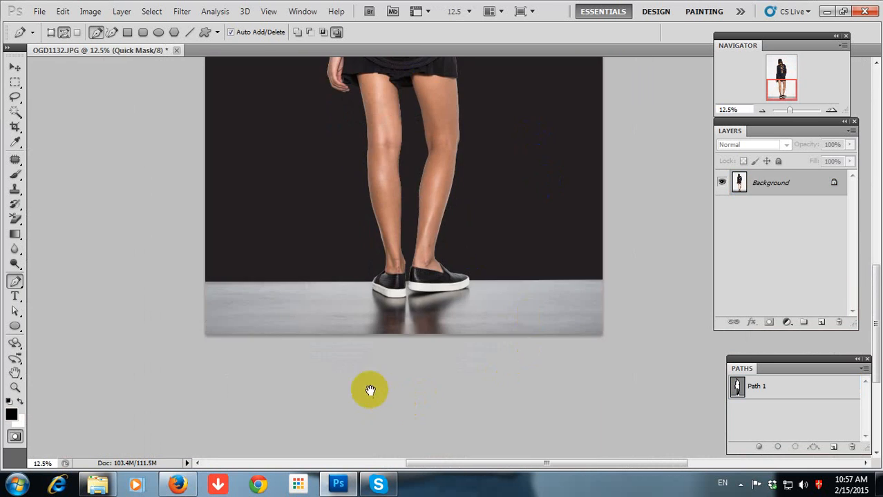
{"action": "key", "text": "q"}
{"action": "left_click_drag", "start_coordinate": [398, 183], "coordinate": [410, 395]}
{"action": "left_click_drag", "start_coordinate": [476, 273], "coordinate": [479, 374]}
{"action": "key", "text": "q"}
{"action": "key", "text": "q"}
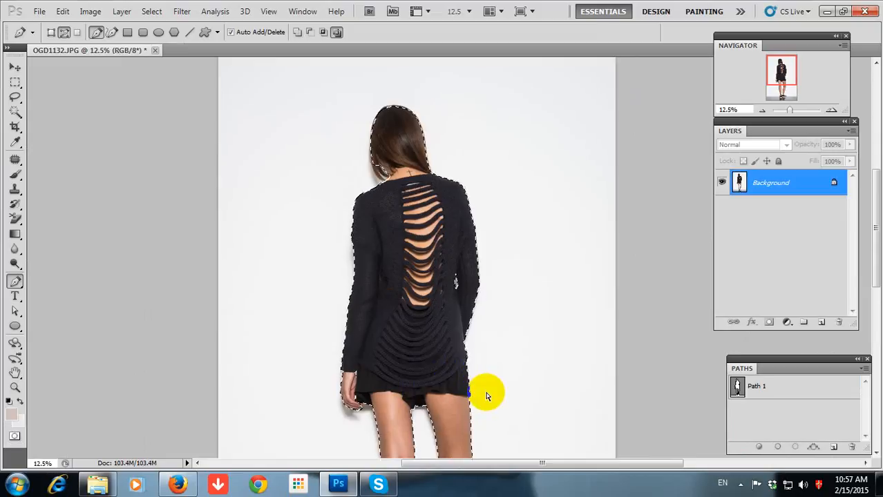
{"action": "key", "text": "ctrl+d"}
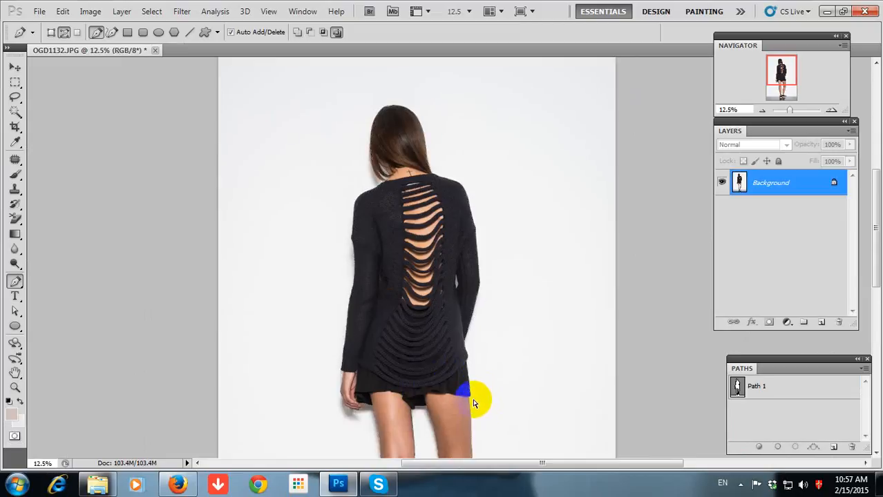
Step: Save OGD1132.JPG as a JPEG at quality 12 (Maximum) with the Baseline ("Standard") format
{"action": "key", "text": "ctrl+s"}
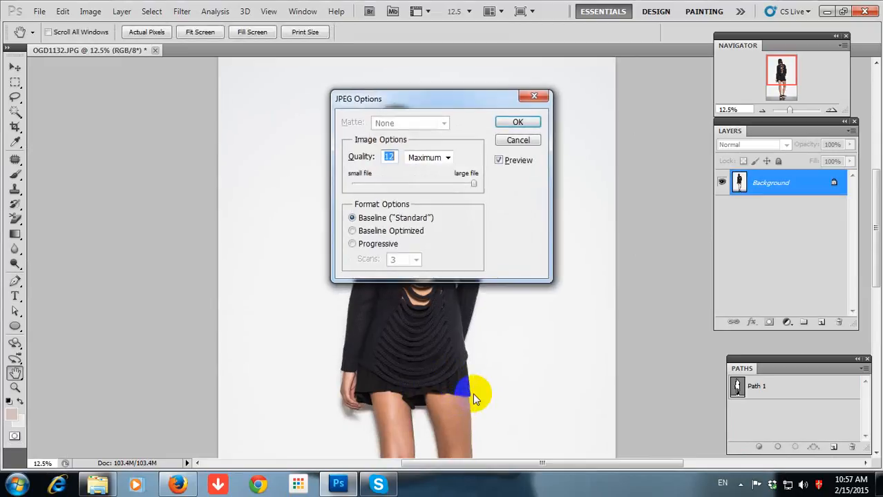
{"action": "key", "text": "Return"}
Step: Duplicate the Background layer and select the original Background layer beneath the copy
{"action": "key", "text": "p"}
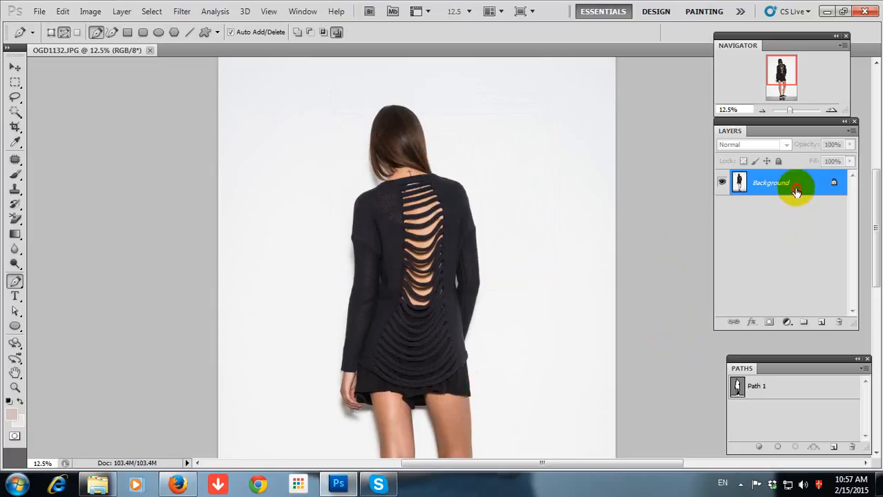
{"action": "left_click_drag", "start_coordinate": [797, 192], "coordinate": [821, 322]}
{"action": "left_click", "coordinate": [800, 217]}
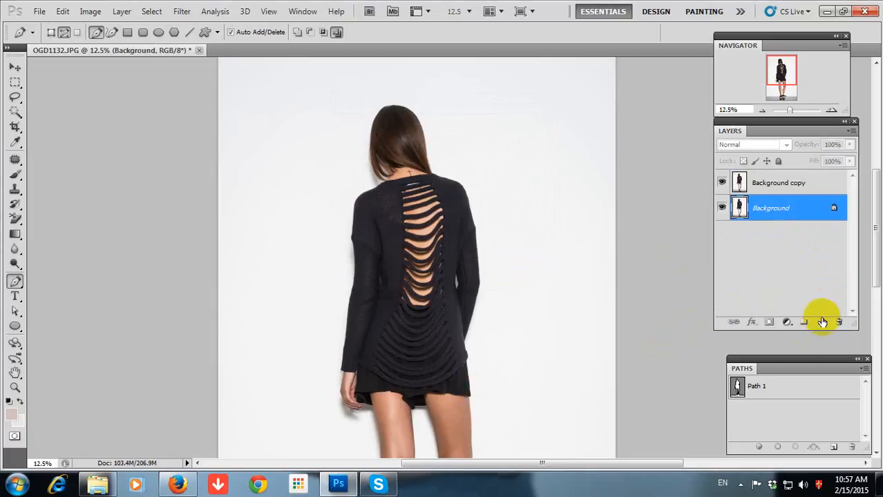
Step: Add two blank layers between Background and its copy, and fill the upper one with pure black (C 0, M 0, Y 0, K 100)
{"action": "left_click", "coordinate": [821, 322]}
{"action": "left_click", "coordinate": [821, 322]}
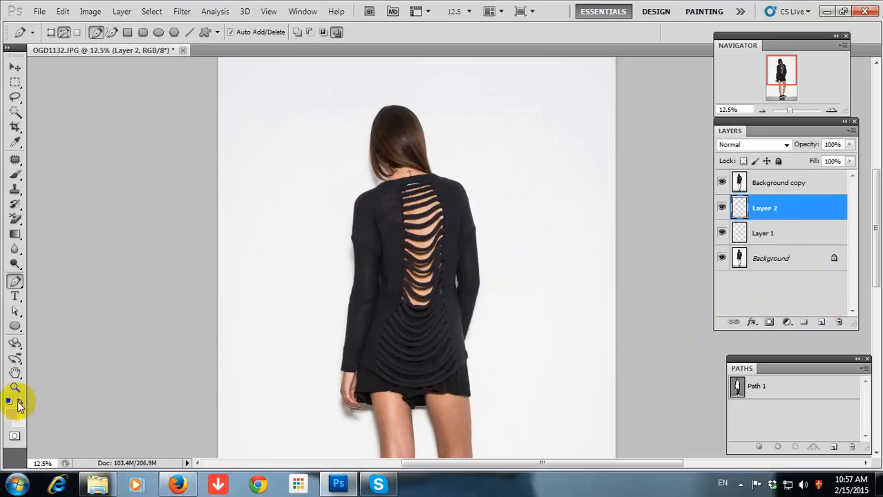
{"action": "left_click", "coordinate": [15, 417]}
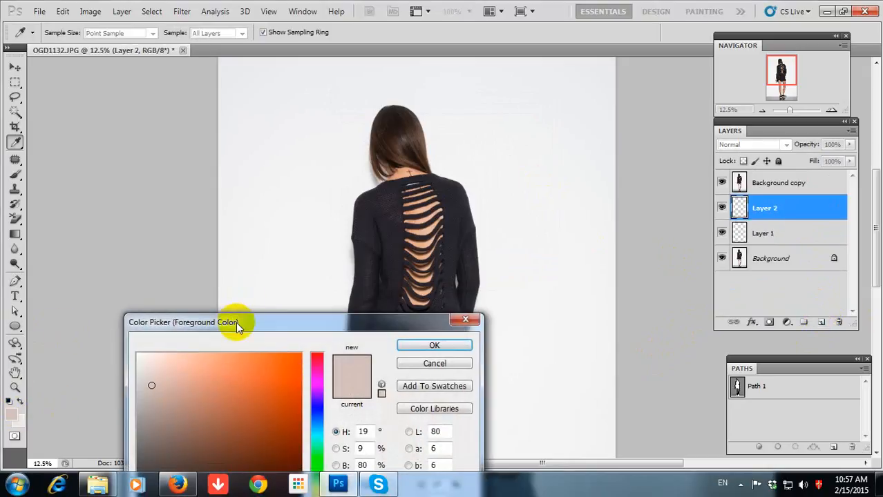
{"action": "left_click_drag", "start_coordinate": [237, 328], "coordinate": [268, 183]}
{"action": "left_click_drag", "start_coordinate": [262, 259], "coordinate": [99, 137]}
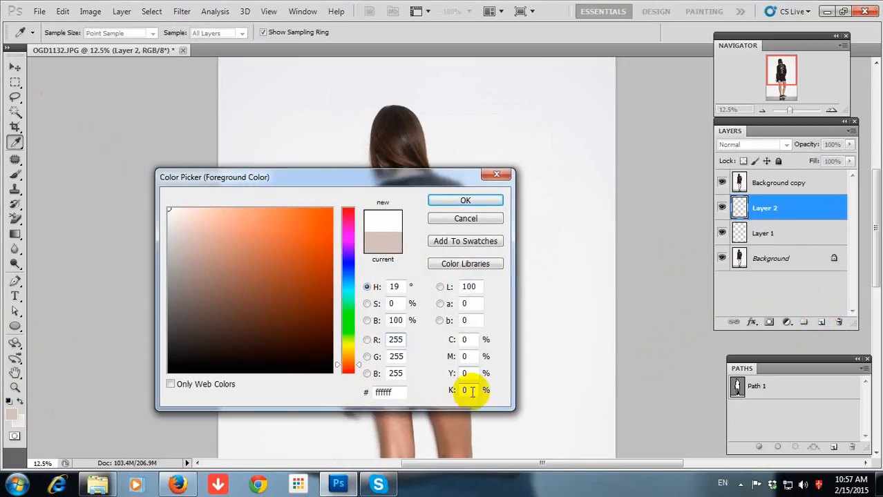
{"action": "left_click", "coordinate": [467, 391]}
{"action": "type", "text": "100"}
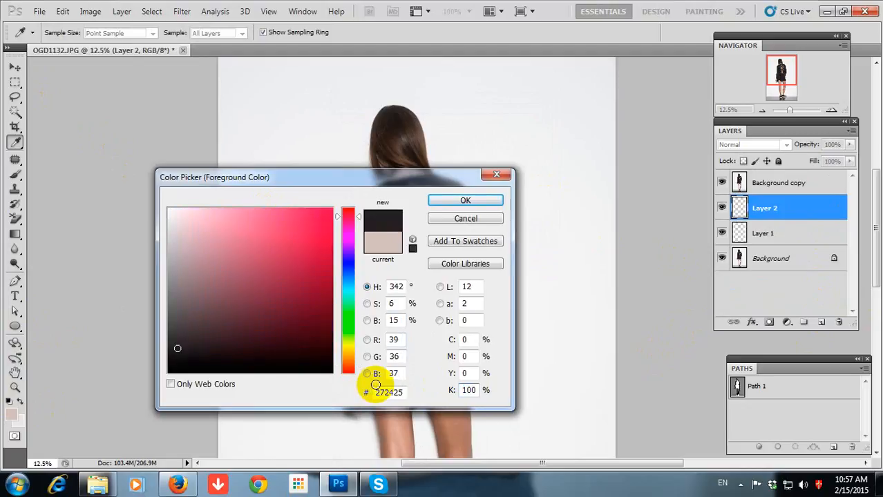
{"action": "type", "text": "p"}
{"action": "key", "text": "Return"}
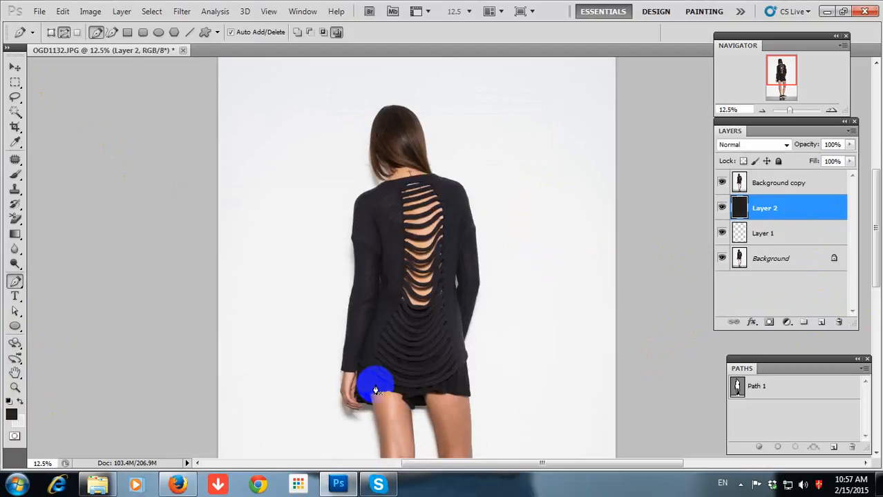
Step: Set the background color to white (ffffff), fill Layer 1 with it, and select the Background copy layer
{"action": "left_click", "coordinate": [21, 424]}
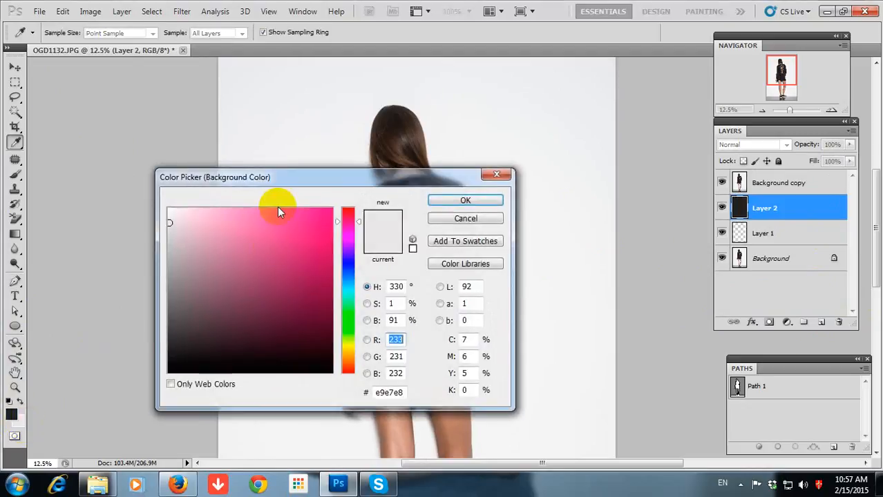
{"action": "left_click_drag", "start_coordinate": [273, 318], "coordinate": [60, 87]}
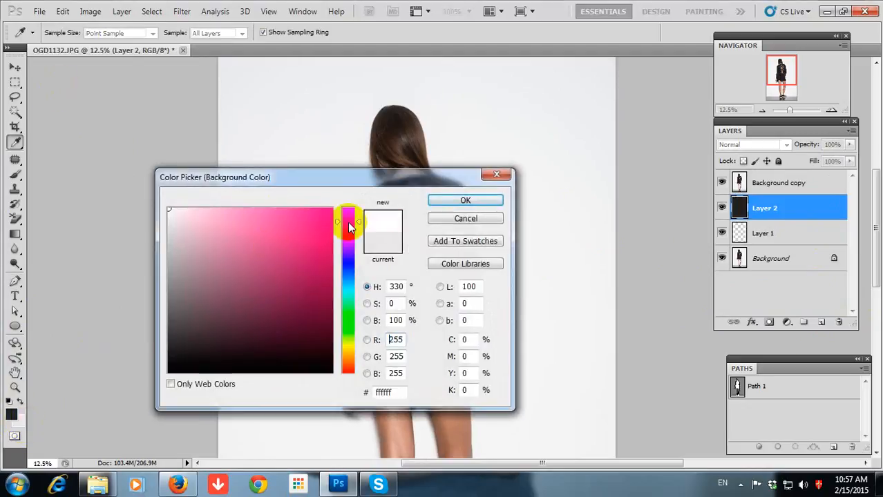
{"action": "left_click", "coordinate": [466, 201]}
{"action": "left_click", "coordinate": [790, 235]}
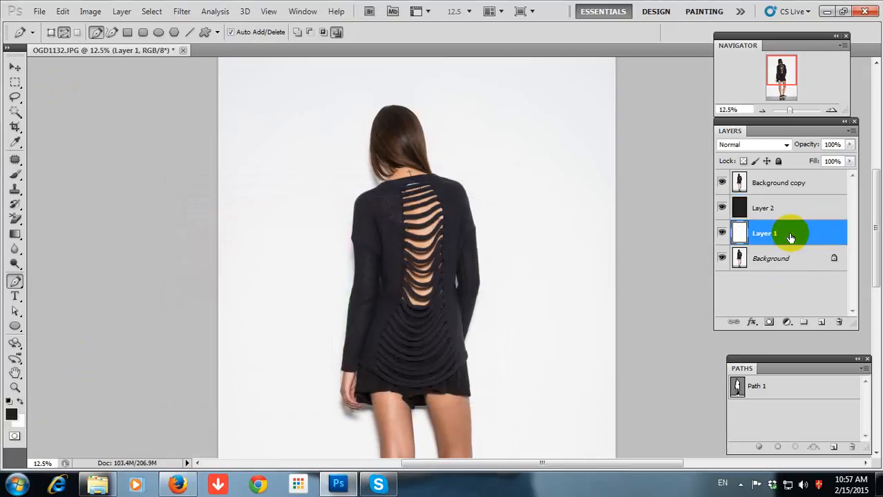
{"action": "left_click", "coordinate": [794, 182]}
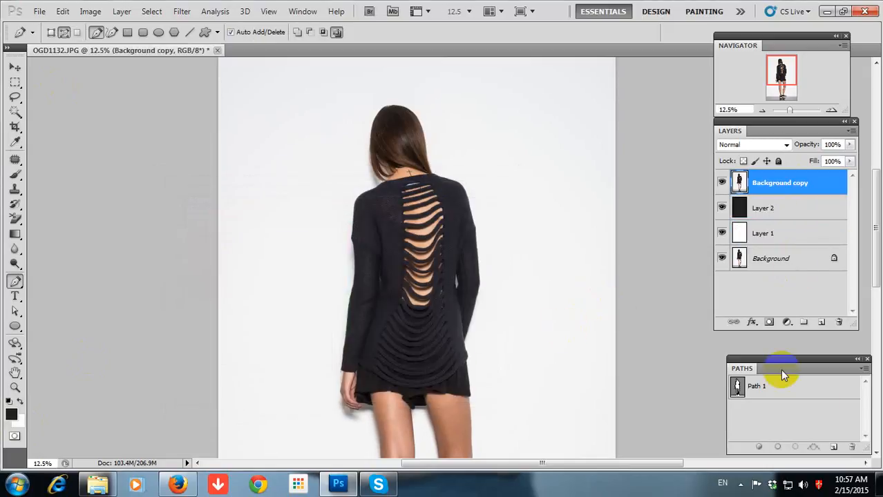
{"action": "left_click", "coordinate": [791, 389], "text": "ctrl"}
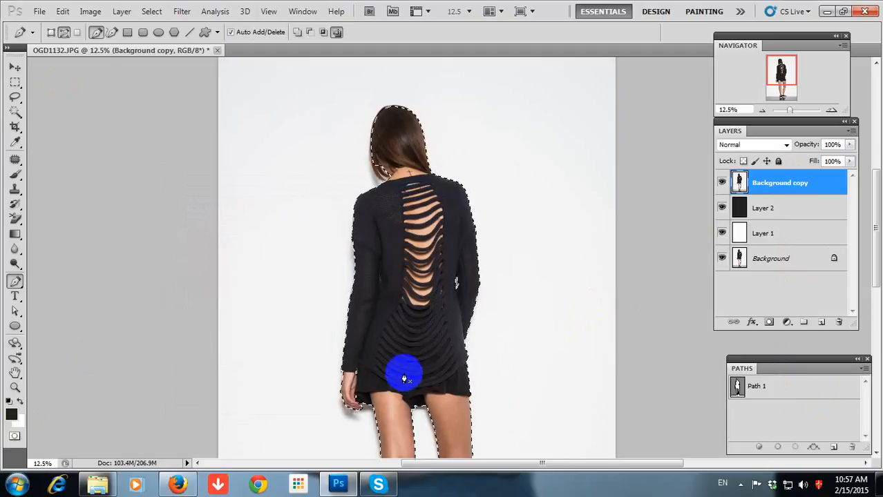
{"action": "key", "text": "shift+F6"}
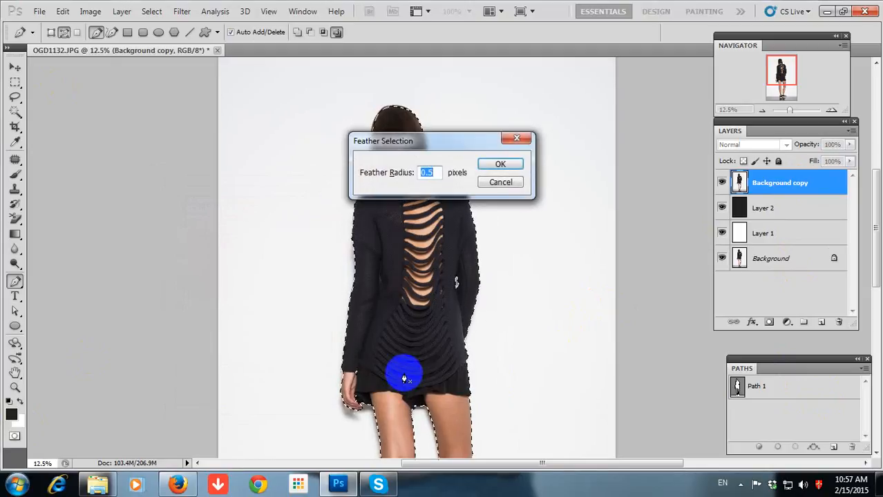
{"action": "key", "text": "Return"}
{"action": "key", "text": "ctrl+shift+i"}
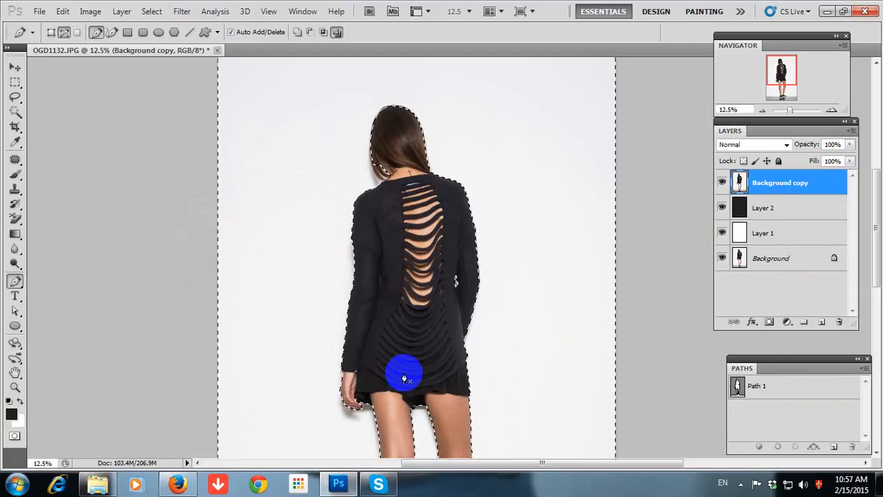
{"action": "key", "text": "ctrl+d"}
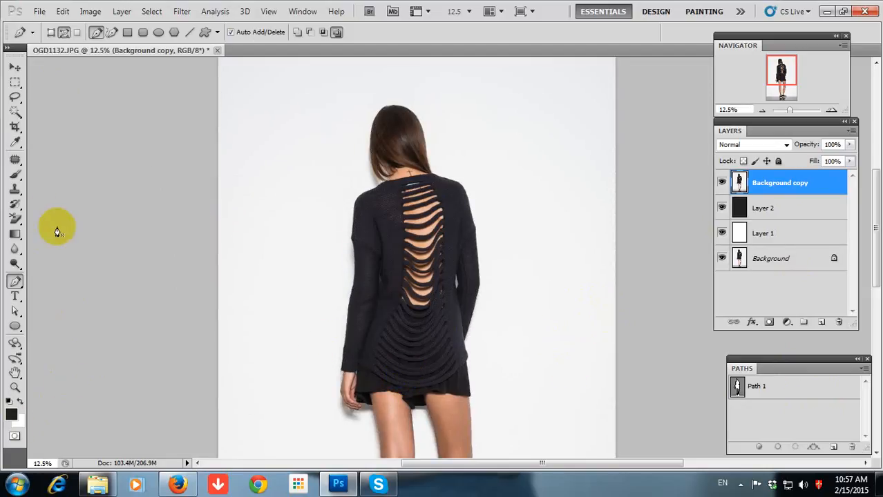
Step: Set up the Background Eraser with Discontiguous limits and a size 100 brush, with the foreground color sampled from the hair edge
{"action": "left_click_drag", "start_coordinate": [19, 220], "coordinate": [51, 234]}
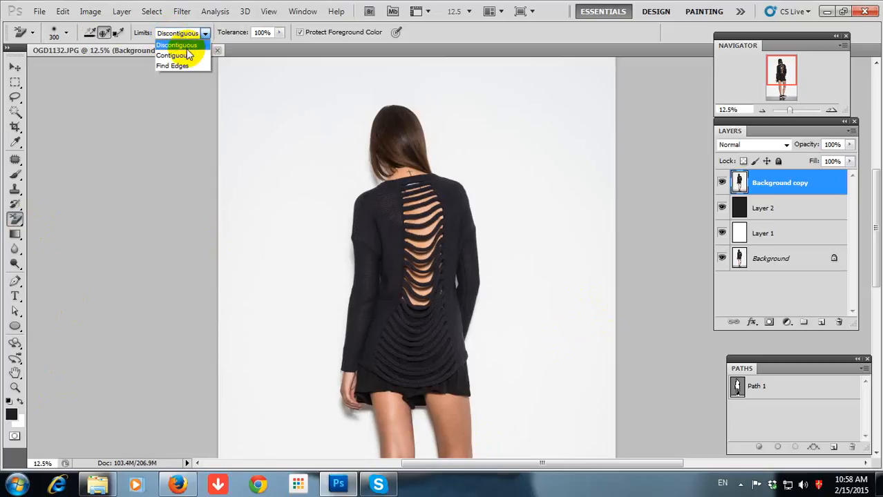
{"action": "left_click", "coordinate": [187, 48]}
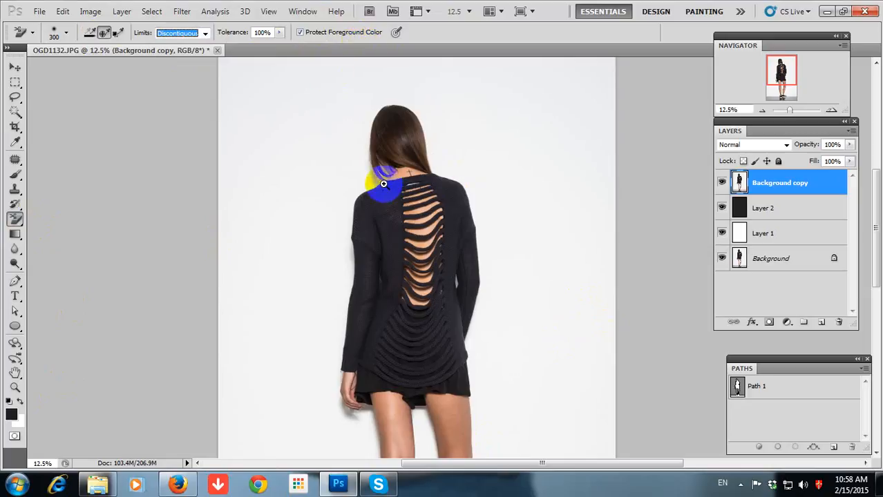
{"action": "left_click_drag", "start_coordinate": [383, 185], "coordinate": [463, 206]}
{"action": "left_click", "coordinate": [331, 187], "text": "ctrl"}
{"action": "left_click", "coordinate": [331, 187], "text": "ctrl"}
{"action": "left_click", "coordinate": [331, 187], "text": "ctrl"}
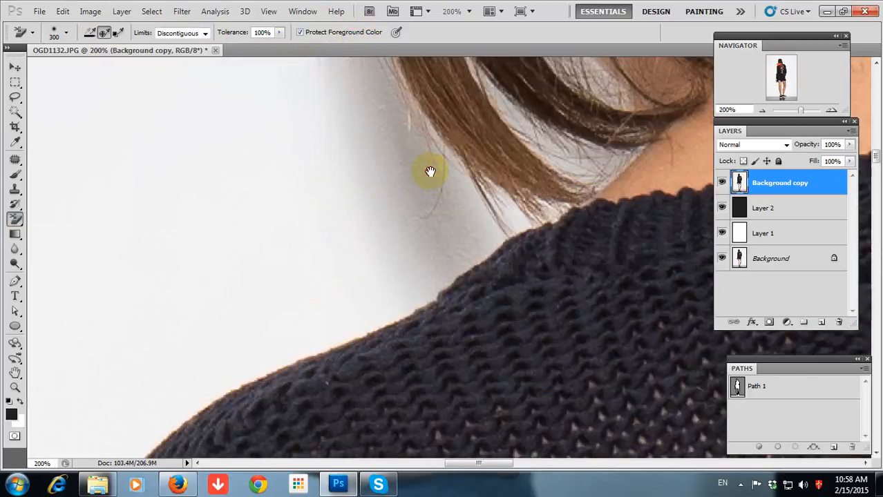
{"action": "mouse_move", "coordinate": [430, 171]}
{"action": "left_mouse_down"}
{"action": "mouse_move", "coordinate": [395, 260]}
{"action": "mouse_move", "coordinate": [344, 242]}
{"action": "mouse_move", "coordinate": [487, 342]}
{"action": "left_mouse_up"}
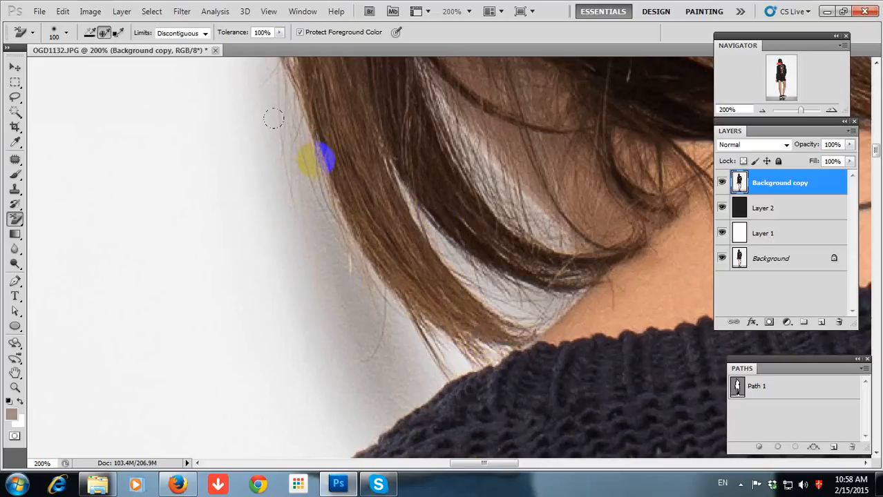
Step: Set the background color by sampling the grey backdrop shadow beside the hair tips
{"action": "left_click", "coordinate": [18, 425]}
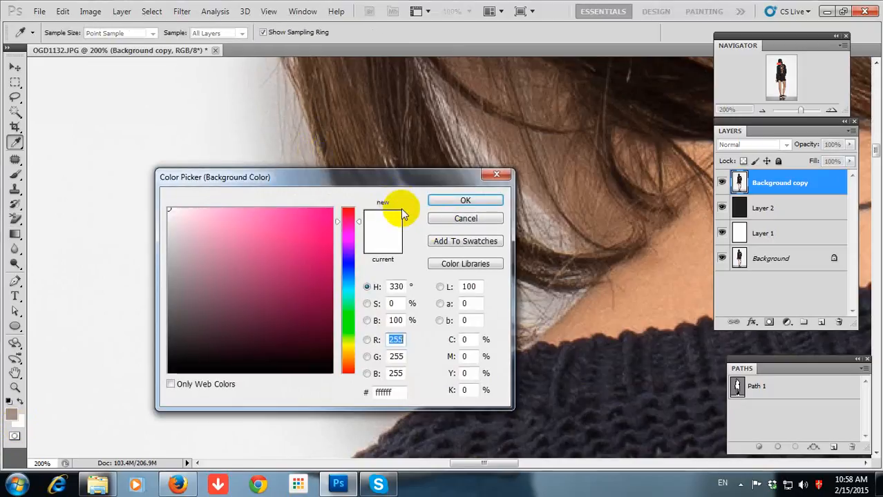
{"action": "left_click_drag", "start_coordinate": [253, 179], "coordinate": [76, 163]}
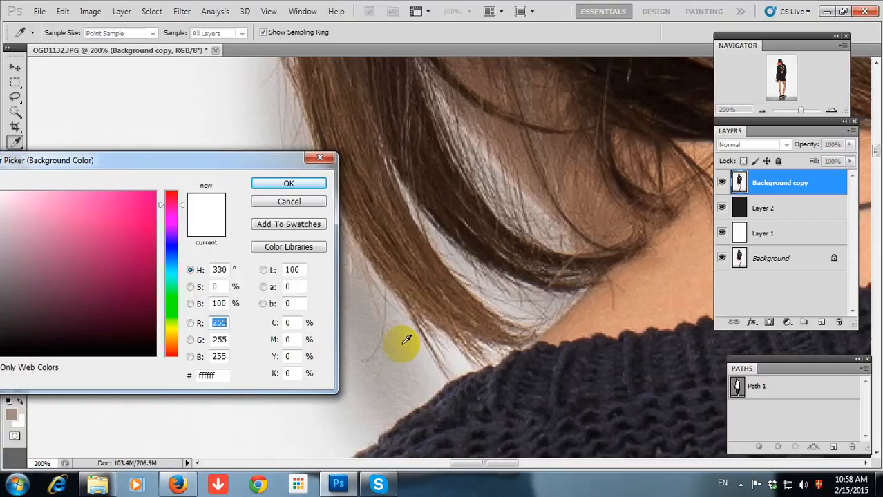
{"action": "left_click", "coordinate": [406, 340]}
{"action": "left_click", "coordinate": [315, 187]}
{"action": "key", "text": "e"}
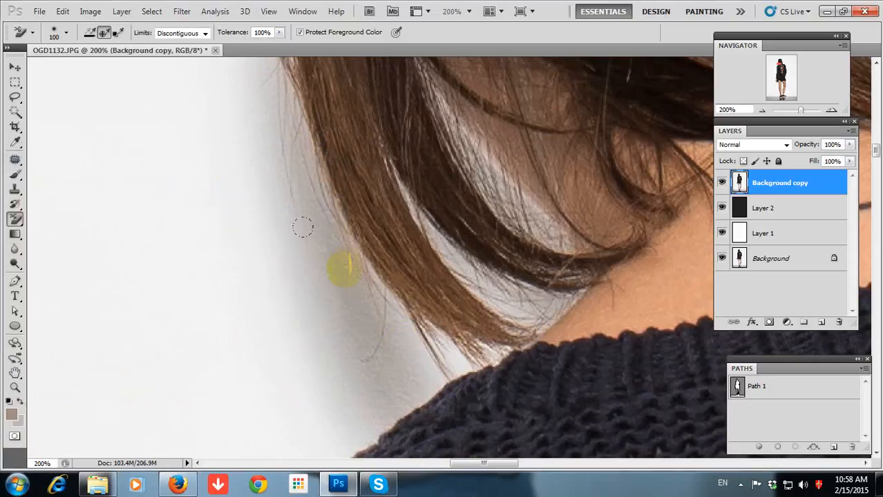
Step: Erase the backdrop around the hair tips above the left shoulder, including the gaps between the strands
{"action": "mouse_move", "coordinate": [340, 266]}
{"action": "left_mouse_down"}
{"action": "mouse_move", "coordinate": [338, 194]}
{"action": "mouse_move", "coordinate": [390, 353]}
{"action": "mouse_move", "coordinate": [399, 296]}
{"action": "mouse_move", "coordinate": [423, 355]}
{"action": "mouse_move", "coordinate": [518, 434]}
{"action": "mouse_move", "coordinate": [534, 255]}
{"action": "mouse_move", "coordinate": [430, 69]}
{"action": "mouse_move", "coordinate": [429, 255]}
{"action": "mouse_move", "coordinate": [300, 103]}
{"action": "mouse_move", "coordinate": [267, 4]}
{"action": "left_mouse_up"}
{"action": "mouse_move", "coordinate": [277, 62]}
{"action": "left_mouse_down"}
{"action": "mouse_move", "coordinate": [388, 312]}
{"action": "mouse_move", "coordinate": [253, 451]}
{"action": "mouse_move", "coordinate": [507, 220]}
{"action": "left_mouse_up"}
{"action": "mouse_move", "coordinate": [537, 275]}
{"action": "left_mouse_down"}
{"action": "mouse_move", "coordinate": [253, 47]}
{"action": "mouse_move", "coordinate": [364, 227]}
{"action": "mouse_move", "coordinate": [87, 8]}
{"action": "mouse_move", "coordinate": [217, 6]}
{"action": "mouse_move", "coordinate": [518, 339]}
{"action": "mouse_move", "coordinate": [128, 340]}
{"action": "mouse_move", "coordinate": [542, 233]}
{"action": "mouse_move", "coordinate": [242, 133]}
{"action": "left_mouse_up"}
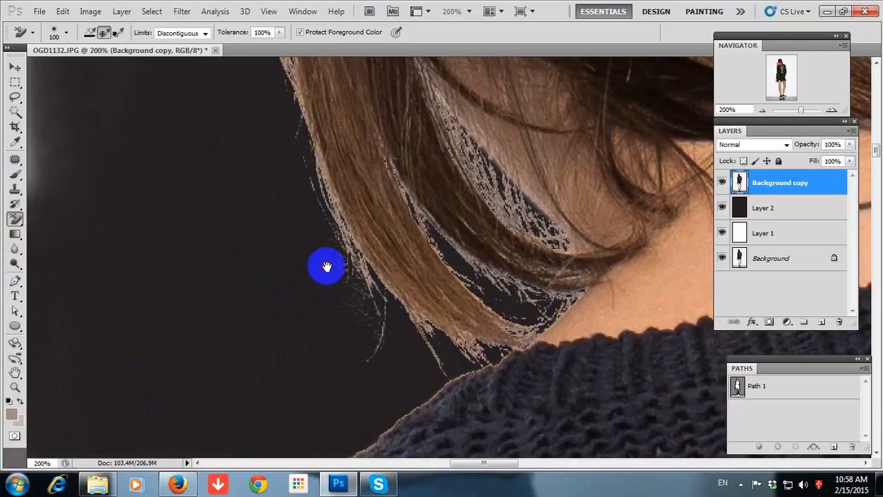
Step: Erase the backdrop along the left edge of the hair, from the tips up the side of the head
{"action": "left_click_drag", "start_coordinate": [325, 266], "coordinate": [366, 453]}
{"action": "mouse_move", "coordinate": [293, 228]}
{"action": "left_mouse_down"}
{"action": "mouse_move", "coordinate": [310, 35]}
{"action": "mouse_move", "coordinate": [306, 449]}
{"action": "mouse_move", "coordinate": [150, 6]}
{"action": "mouse_move", "coordinate": [228, 247]}
{"action": "mouse_move", "coordinate": [118, 231]}
{"action": "mouse_move", "coordinate": [2, 442]}
{"action": "mouse_move", "coordinate": [289, 388]}
{"action": "left_mouse_up"}
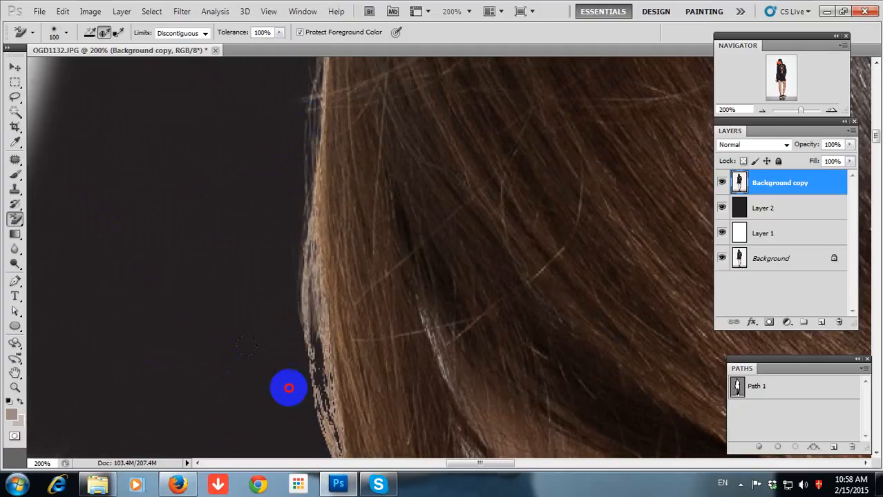
{"action": "left_click_drag", "start_coordinate": [296, 318], "coordinate": [312, 221]}
{"action": "left_click_drag", "start_coordinate": [322, 118], "coordinate": [292, 318]}
{"action": "left_click_drag", "start_coordinate": [319, 152], "coordinate": [278, 348]}
{"action": "mouse_move", "coordinate": [288, 167]}
{"action": "left_mouse_down"}
{"action": "mouse_move", "coordinate": [179, 444]}
{"action": "mouse_move", "coordinate": [28, 389]}
{"action": "mouse_move", "coordinate": [101, 479]}
{"action": "left_mouse_up"}
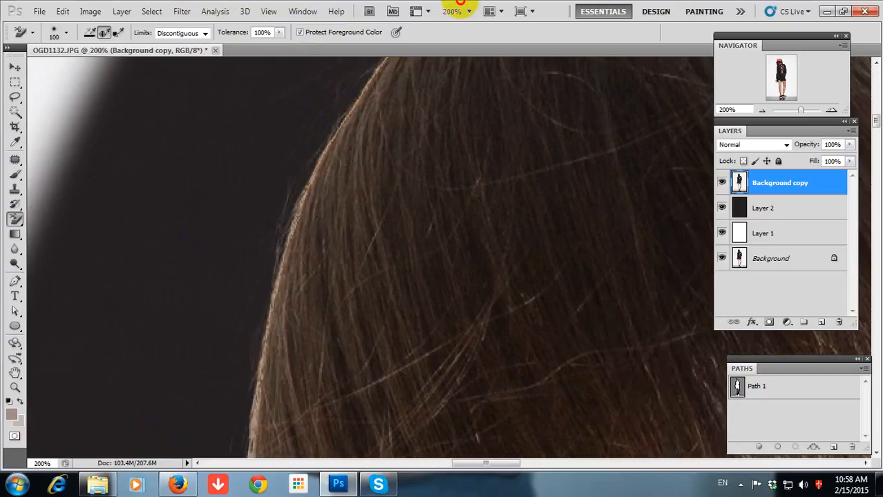
Step: Erase the backdrop around the crown of the head, continuing over to the right side of the hair
{"action": "left_click_drag", "start_coordinate": [392, 14], "coordinate": [20, 420]}
{"action": "left_click_drag", "start_coordinate": [292, 226], "coordinate": [232, 421]}
{"action": "mouse_move", "coordinate": [409, 119]}
{"action": "left_mouse_down"}
{"action": "mouse_move", "coordinate": [329, 215]}
{"action": "mouse_move", "coordinate": [310, 257]}
{"action": "left_mouse_up"}
{"action": "mouse_move", "coordinate": [446, 250]}
{"action": "left_mouse_down"}
{"action": "mouse_move", "coordinate": [301, 250]}
{"action": "mouse_move", "coordinate": [173, 325]}
{"action": "mouse_move", "coordinate": [513, 148]}
{"action": "mouse_move", "coordinate": [47, 152]}
{"action": "mouse_move", "coordinate": [746, 320]}
{"action": "mouse_move", "coordinate": [69, 237]}
{"action": "mouse_move", "coordinate": [609, 192]}
{"action": "mouse_move", "coordinate": [822, 214]}
{"action": "left_mouse_up"}
{"action": "left_click_drag", "start_coordinate": [675, 289], "coordinate": [295, 129]}
{"action": "left_click_drag", "start_coordinate": [579, 348], "coordinate": [441, 152]}
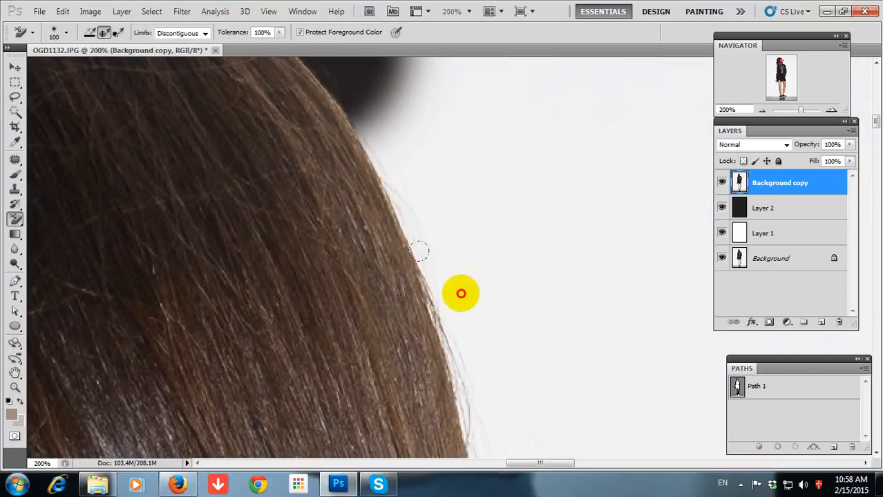
Step: Erase the backdrop along the right edge of the hair down to the sweater collar
{"action": "mouse_move", "coordinate": [461, 294]}
{"action": "left_mouse_down"}
{"action": "mouse_move", "coordinate": [375, 59]}
{"action": "mouse_move", "coordinate": [544, 492]}
{"action": "mouse_move", "coordinate": [508, 16]}
{"action": "mouse_move", "coordinate": [466, 302]}
{"action": "left_mouse_up"}
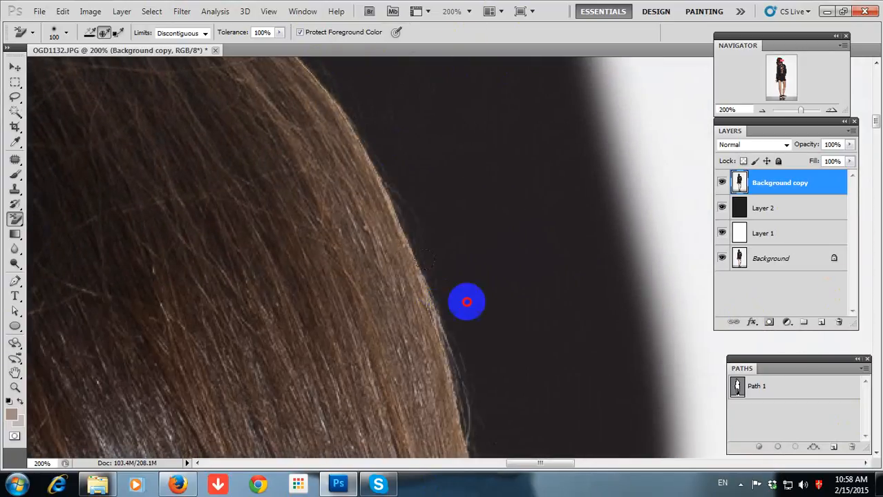
{"action": "left_click_drag", "start_coordinate": [453, 219], "coordinate": [480, 292]}
{"action": "left_click_drag", "start_coordinate": [514, 415], "coordinate": [405, 97]}
{"action": "mouse_move", "coordinate": [448, 367]}
{"action": "left_mouse_down"}
{"action": "mouse_move", "coordinate": [374, 51]}
{"action": "mouse_move", "coordinate": [476, 148]}
{"action": "mouse_move", "coordinate": [577, 435]}
{"action": "left_mouse_up"}
{"action": "left_click_drag", "start_coordinate": [422, 434], "coordinate": [416, 110]}
{"action": "left_click_drag", "start_coordinate": [465, 411], "coordinate": [426, 244]}
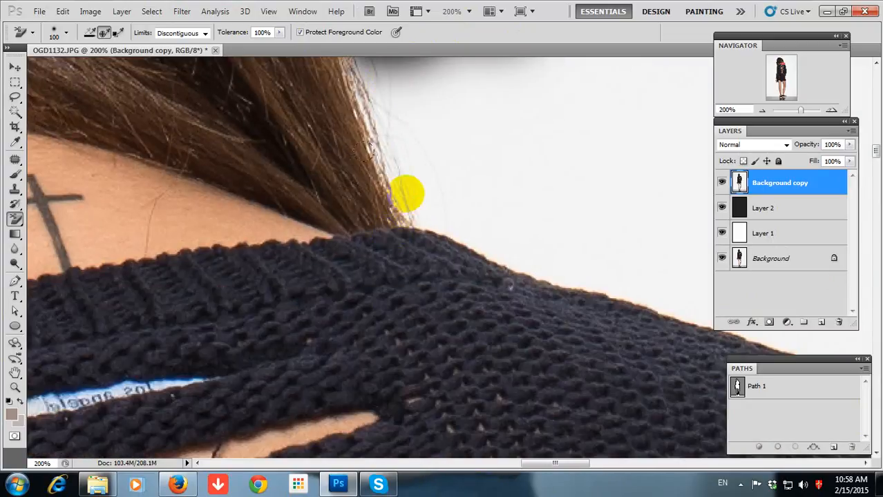
{"action": "mouse_move", "coordinate": [417, 193]}
{"action": "left_mouse_down"}
{"action": "mouse_move", "coordinate": [513, 360]}
{"action": "mouse_move", "coordinate": [509, 326]}
{"action": "mouse_move", "coordinate": [488, 310]}
{"action": "mouse_move", "coordinate": [454, 301]}
{"action": "mouse_move", "coordinate": [236, 154]}
{"action": "left_mouse_up"}
Step: Erase the backdrop along the outer edge of the right sleeve, undoing the last stroke
{"action": "left_click_drag", "start_coordinate": [567, 442], "coordinate": [290, 208]}
{"action": "left_click_drag", "start_coordinate": [463, 301], "coordinate": [414, 226]}
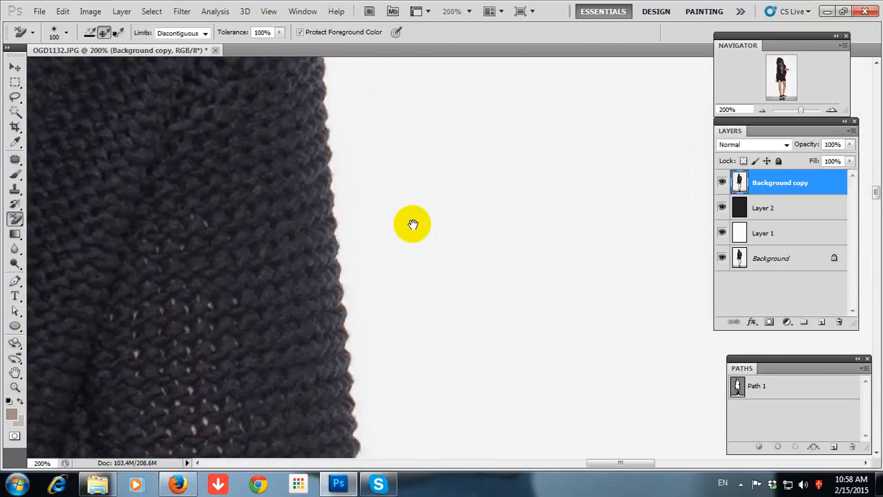
{"action": "mouse_move", "coordinate": [345, 304]}
{"action": "left_mouse_down"}
{"action": "mouse_move", "coordinate": [339, 141]}
{"action": "mouse_move", "coordinate": [387, 414]}
{"action": "mouse_move", "coordinate": [331, 6]}
{"action": "mouse_move", "coordinate": [339, 228]}
{"action": "mouse_move", "coordinate": [502, 420]}
{"action": "mouse_move", "coordinate": [346, 149]}
{"action": "left_mouse_up"}
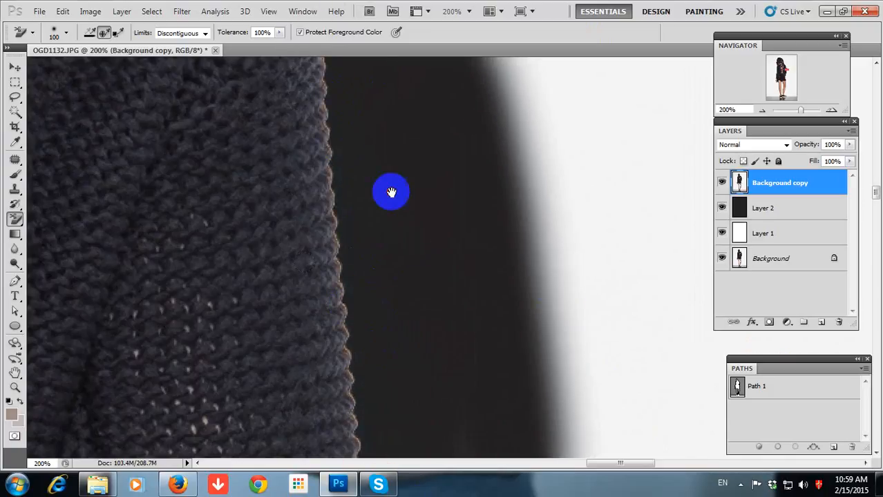
{"action": "left_click_drag", "start_coordinate": [391, 192], "coordinate": [387, 33]}
{"action": "mouse_move", "coordinate": [384, 306]}
{"action": "left_mouse_down"}
{"action": "mouse_move", "coordinate": [351, 325]}
{"action": "mouse_move", "coordinate": [364, 332]}
{"action": "mouse_move", "coordinate": [378, 477]}
{"action": "mouse_move", "coordinate": [376, 456]}
{"action": "mouse_move", "coordinate": [350, 492]}
{"action": "left_mouse_up"}
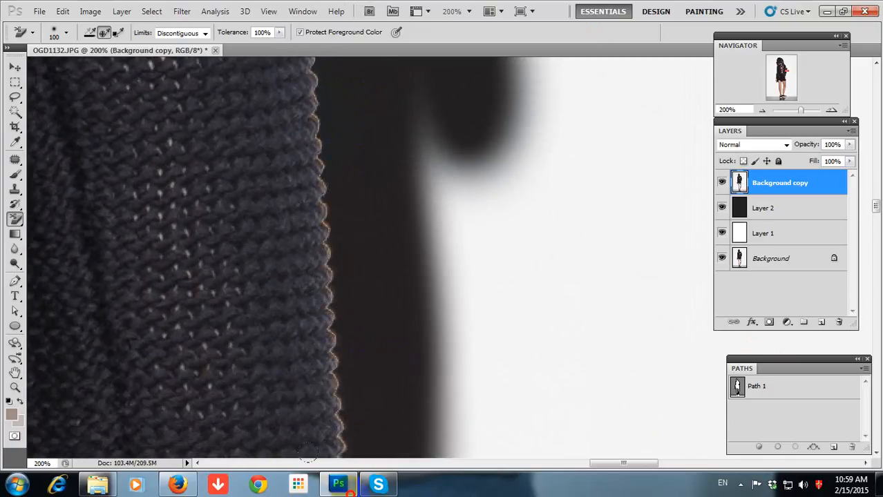
{"action": "mouse_move", "coordinate": [308, 453]}
{"action": "left_mouse_down"}
{"action": "mouse_move", "coordinate": [458, 211]}
{"action": "mouse_move", "coordinate": [390, 347]}
{"action": "mouse_move", "coordinate": [391, 31]}
{"action": "left_mouse_up"}
{"action": "mouse_move", "coordinate": [306, 307]}
{"action": "left_mouse_down"}
{"action": "mouse_move", "coordinate": [300, 169]}
{"action": "mouse_move", "coordinate": [348, 81]}
{"action": "left_mouse_up"}
{"action": "key", "text": "ctrl+z"}
Step: Load Path 1 as a selection on the Background copy layer and feather it by 2 pixels
{"action": "mouse_move", "coordinate": [309, 154]}
{"action": "left_mouse_down"}
{"action": "mouse_move", "coordinate": [313, 268]}
{"action": "mouse_move", "coordinate": [368, 339]}
{"action": "mouse_move", "coordinate": [275, 301]}
{"action": "mouse_move", "coordinate": [479, 7]}
{"action": "mouse_move", "coordinate": [330, 205]}
{"action": "mouse_move", "coordinate": [365, 81]}
{"action": "mouse_move", "coordinate": [467, 355]}
{"action": "mouse_move", "coordinate": [486, 124]}
{"action": "mouse_move", "coordinate": [490, 410]}
{"action": "left_mouse_up"}
{"action": "left_click_drag", "start_coordinate": [500, 277], "coordinate": [587, 450]}
{"action": "mouse_move", "coordinate": [386, 127]}
{"action": "left_mouse_down"}
{"action": "mouse_move", "coordinate": [465, 361]}
{"action": "mouse_move", "coordinate": [508, 453]}
{"action": "left_mouse_up"}
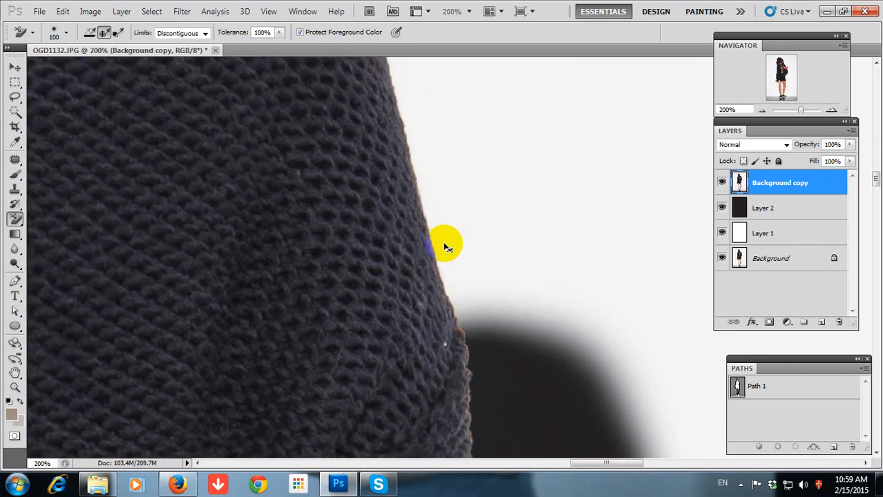
{"action": "scroll", "coordinate": [446, 245], "scroll_direction": "down", "scroll_amount": 6}
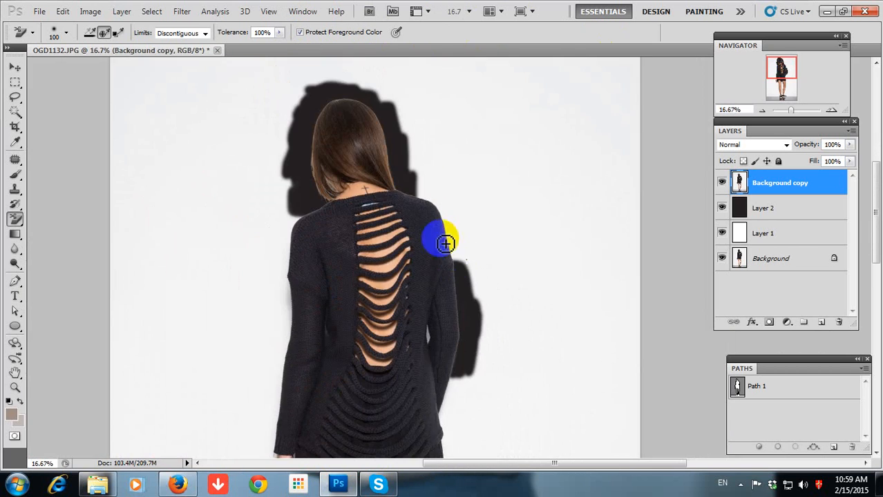
{"action": "scroll", "coordinate": [446, 246], "scroll_direction": "down", "scroll_amount": 5}
{"action": "scroll", "coordinate": [473, 307], "scroll_direction": "up", "scroll_amount": 4}
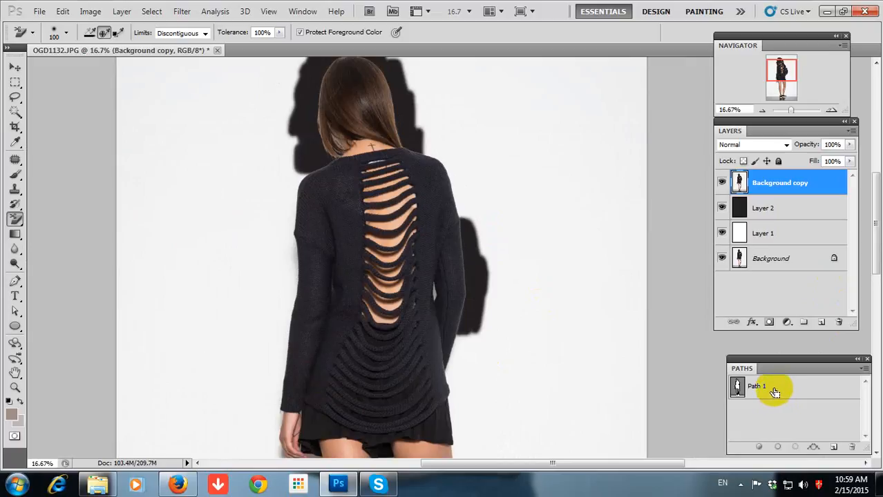
{"action": "key", "text": "shift+F6"}
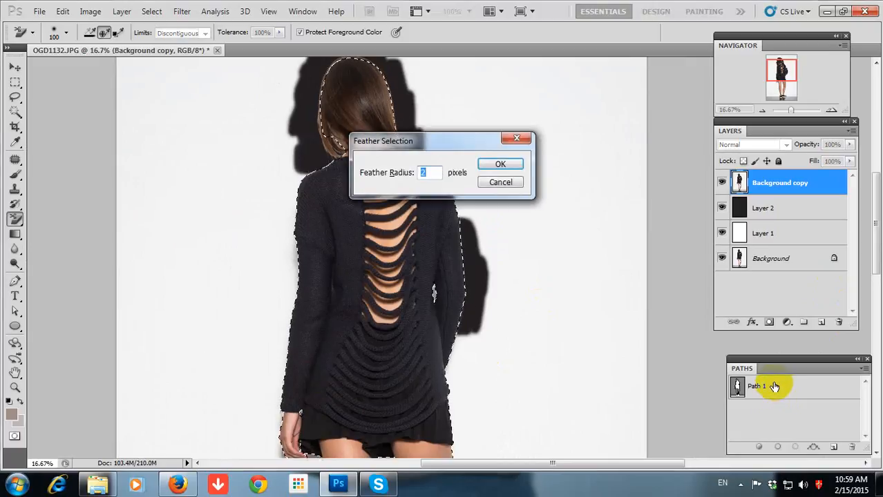
{"action": "key", "text": "Return"}
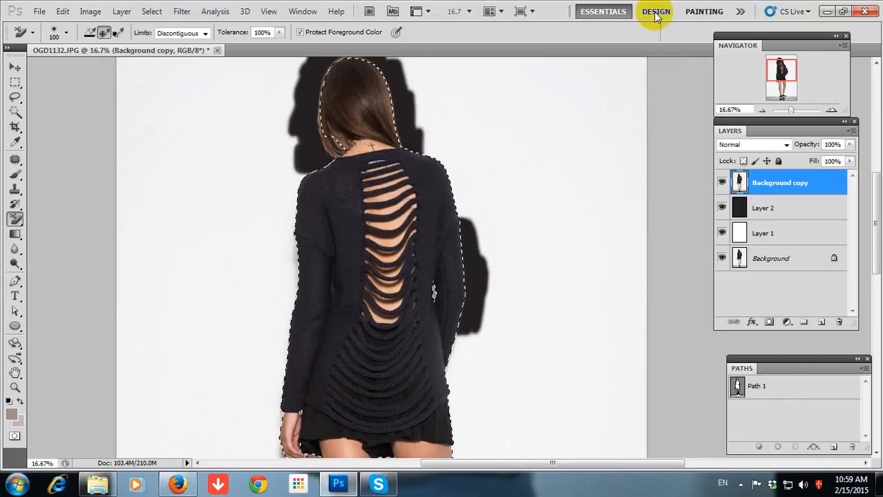
Step: Add the erased areas around the hair and beside the right sleeve to the selection with the Lasso
{"action": "key", "text": "l"}
{"action": "left_click_drag", "start_coordinate": [395, 162], "coordinate": [467, 306]}
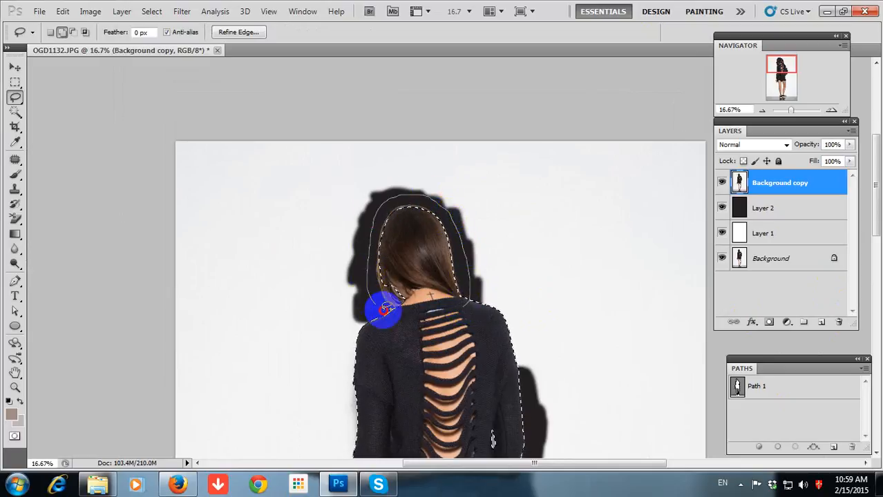
{"action": "left_click_drag", "start_coordinate": [499, 372], "coordinate": [450, 191]}
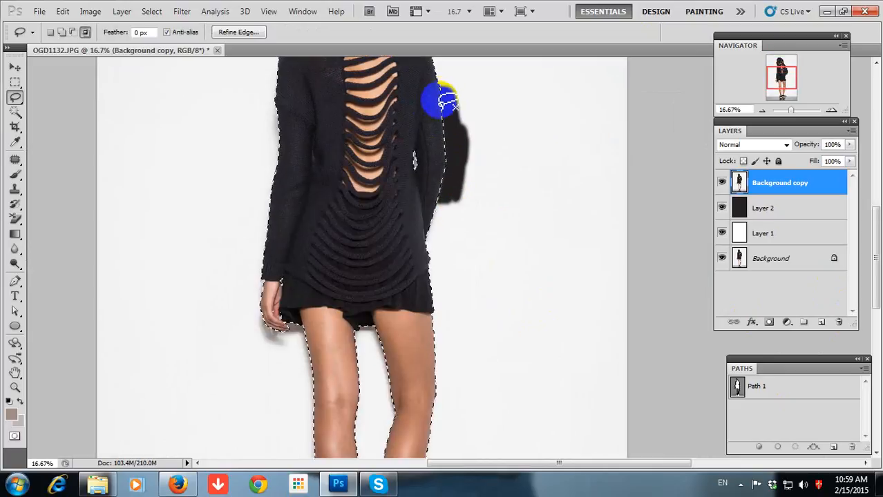
{"action": "mouse_move", "coordinate": [456, 119]}
{"action": "left_mouse_down"}
{"action": "mouse_move", "coordinate": [457, 187]}
{"action": "mouse_move", "coordinate": [438, 191]}
{"action": "mouse_move", "coordinate": [416, 69]}
{"action": "left_mouse_up"}
Step: Refine the selection along the right sleeve's outer edge with the Lasso and turn it into a layer mask on Background copy
{"action": "left_click_drag", "start_coordinate": [450, 211], "coordinate": [534, 268]}
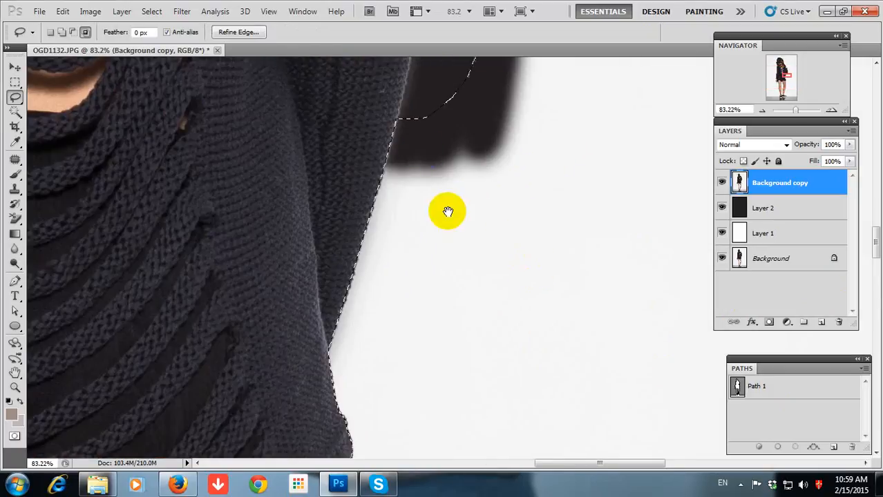
{"action": "left_click_drag", "start_coordinate": [421, 147], "coordinate": [432, 256]}
{"action": "mouse_move", "coordinate": [423, 180]}
{"action": "left_mouse_down"}
{"action": "mouse_move", "coordinate": [422, 257]}
{"action": "mouse_move", "coordinate": [463, 173]}
{"action": "mouse_move", "coordinate": [459, 323]}
{"action": "mouse_move", "coordinate": [423, 271]}
{"action": "left_mouse_up"}
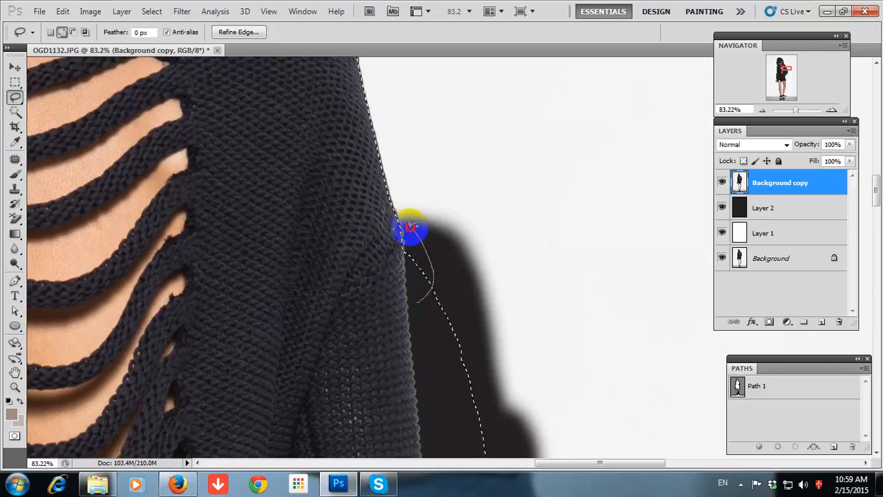
{"action": "mouse_move", "coordinate": [410, 227]}
{"action": "left_mouse_down"}
{"action": "mouse_move", "coordinate": [389, 264]}
{"action": "mouse_move", "coordinate": [432, 326]}
{"action": "mouse_move", "coordinate": [528, 386]}
{"action": "left_mouse_up"}
{"action": "mouse_move", "coordinate": [221, 138]}
{"action": "left_mouse_down"}
{"action": "mouse_move", "coordinate": [342, 375]}
{"action": "mouse_move", "coordinate": [339, 169]}
{"action": "left_mouse_up"}
{"action": "left_click_drag", "start_coordinate": [369, 400], "coordinate": [408, 408]}
{"action": "left_click", "coordinate": [770, 324]}
Step: Paint the layer mask black around the crown of the head with a 125 px brush to remove leftover backdrop specks
{"action": "mouse_move", "coordinate": [491, 311]}
{"action": "left_mouse_down"}
{"action": "mouse_move", "coordinate": [492, 369]}
{"action": "mouse_move", "coordinate": [492, 219]}
{"action": "mouse_move", "coordinate": [473, 302]}
{"action": "mouse_move", "coordinate": [427, 238]}
{"action": "left_mouse_up"}
{"action": "key", "text": "b"}
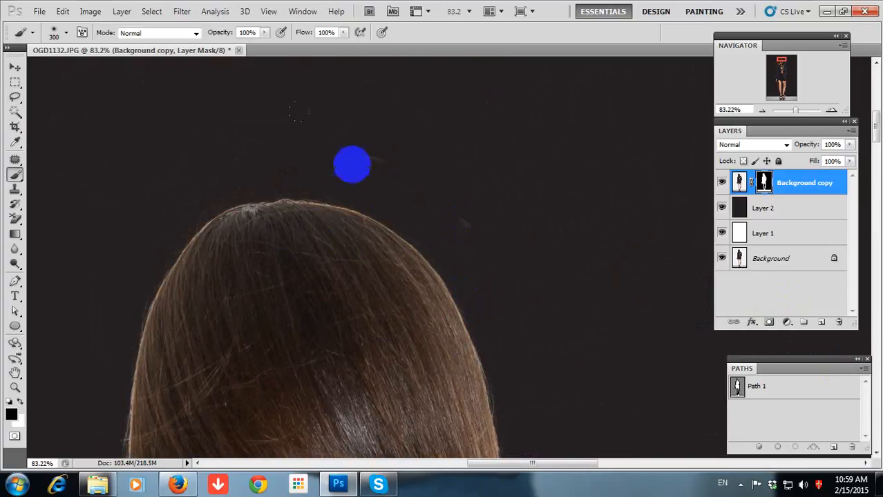
{"action": "key", "text": "bracketleft"}
{"action": "key", "text": "bracketleft"}
{"action": "key", "text": "bracketleft"}
{"action": "key", "text": "bracketleft"}
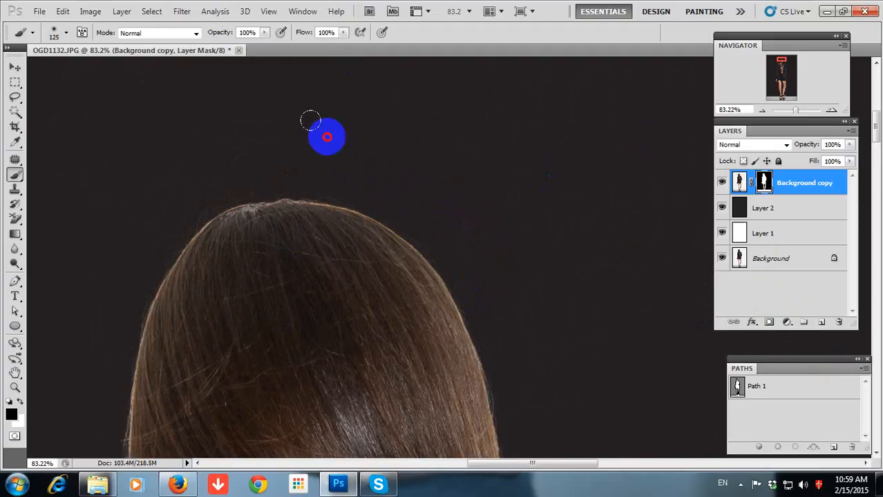
{"action": "left_click_drag", "start_coordinate": [423, 226], "coordinate": [545, 280]}
{"action": "left_click_drag", "start_coordinate": [144, 329], "coordinate": [286, 84]}
Step: Hide the black Layer 2 and inspect the hair and collar edges against white
{"action": "left_click", "coordinate": [721, 209]}
{"action": "left_click_drag", "start_coordinate": [551, 347], "coordinate": [471, 140]}
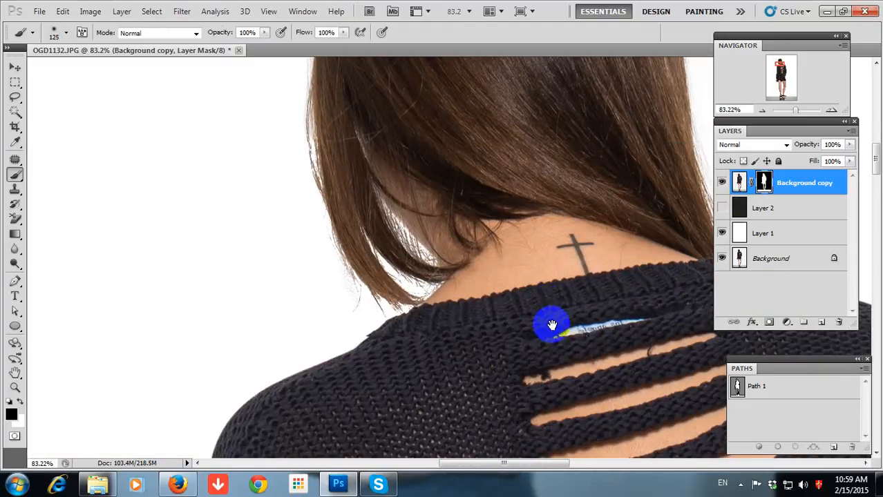
{"action": "left_click_drag", "start_coordinate": [552, 324], "coordinate": [447, 314]}
{"action": "mouse_move", "coordinate": [265, 285]}
{"action": "left_mouse_down"}
{"action": "mouse_move", "coordinate": [327, 316]}
{"action": "mouse_move", "coordinate": [229, 289]}
{"action": "mouse_move", "coordinate": [400, 276]}
{"action": "mouse_move", "coordinate": [503, 356]}
{"action": "mouse_move", "coordinate": [404, 257]}
{"action": "left_mouse_up"}
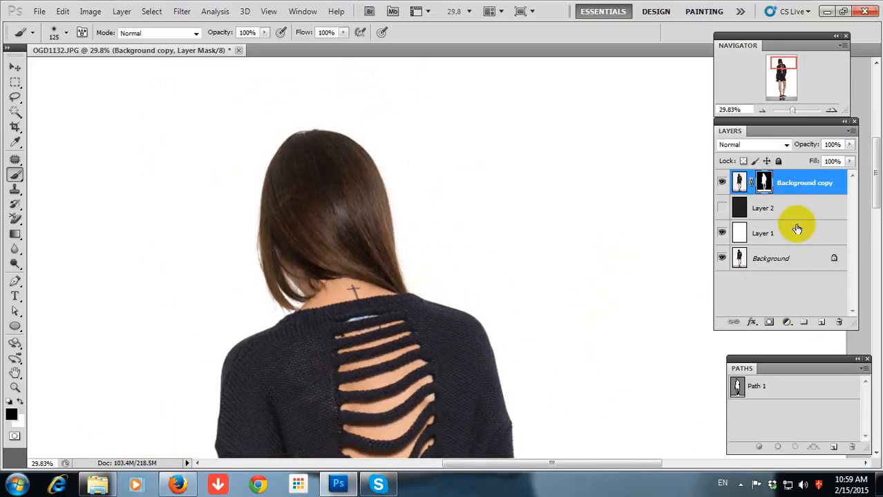
Step: Add a Levels adjustment layer with input black 131 and midtone 0.01 to reveal leftover backdrop
{"action": "left_click", "coordinate": [785, 322]}
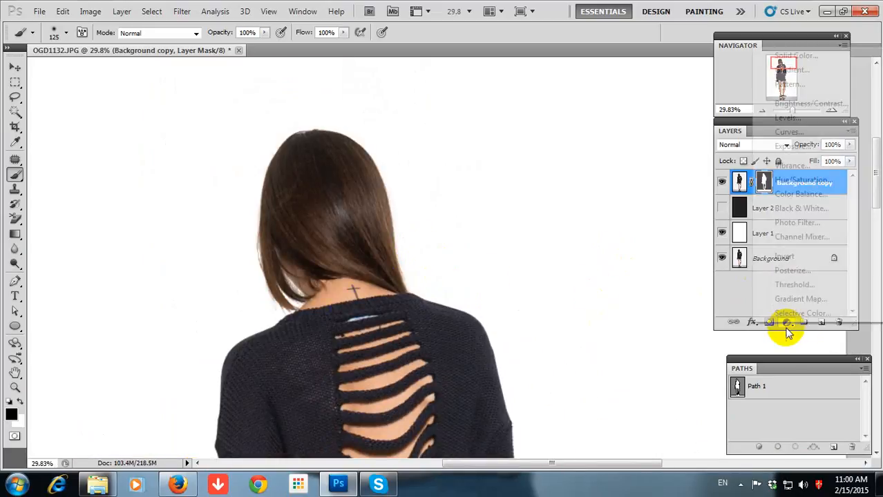
{"action": "left_click", "coordinate": [810, 119]}
{"action": "mouse_move", "coordinate": [97, 221]}
{"action": "left_mouse_down"}
{"action": "mouse_move", "coordinate": [45, 235]}
{"action": "mouse_move", "coordinate": [99, 219]}
{"action": "left_mouse_up"}
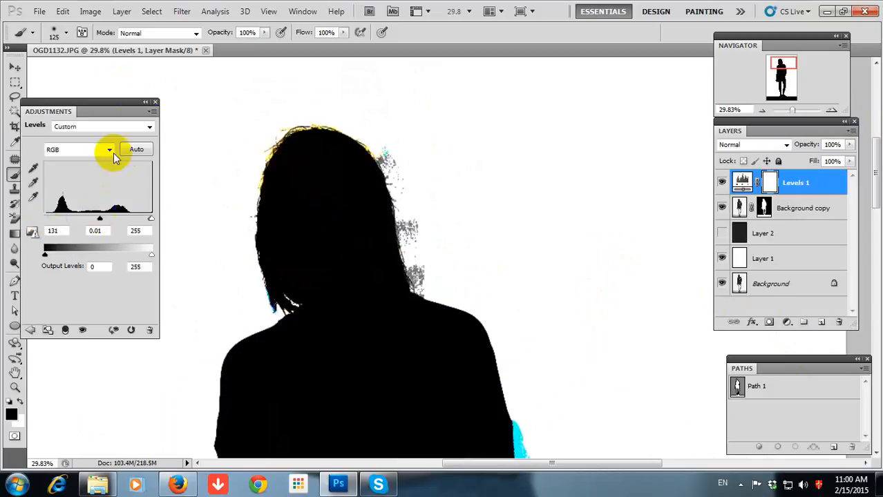
{"action": "left_click", "coordinate": [156, 102]}
Step: Paint the Background copy mask black over the grey residue beside the right edge of the hair
{"action": "left_click", "coordinate": [412, 277]}
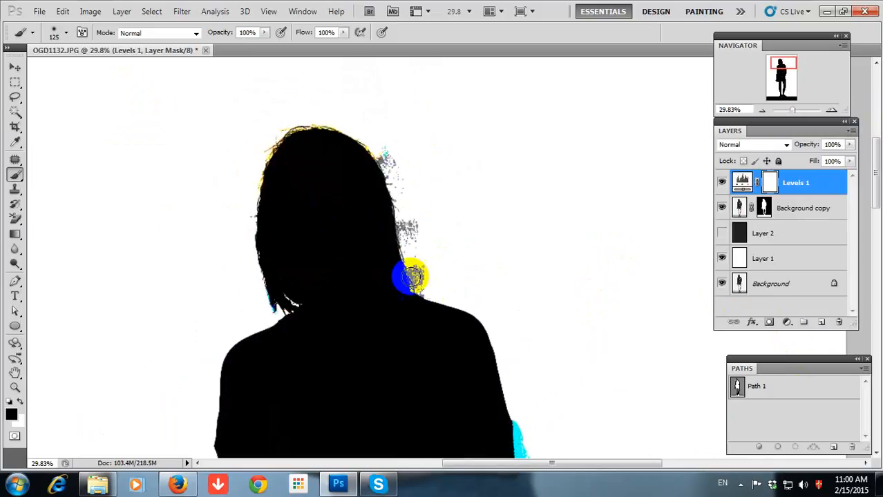
{"action": "left_click_drag", "start_coordinate": [434, 297], "coordinate": [415, 254]}
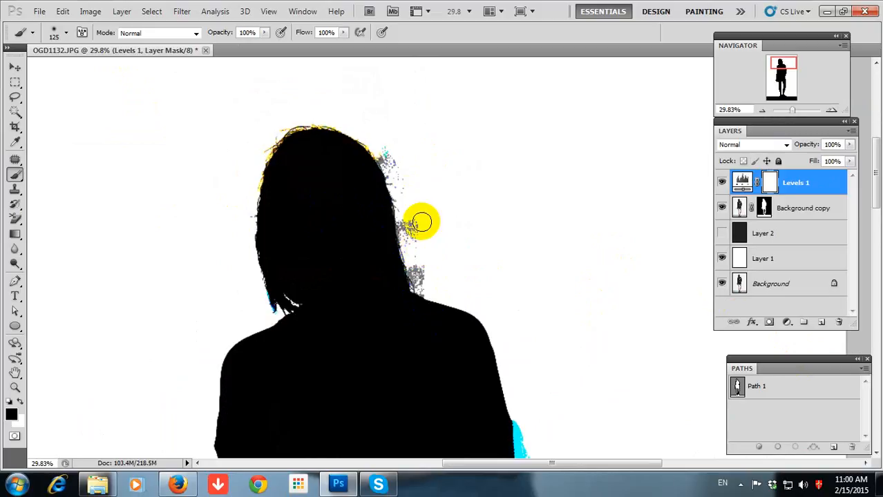
{"action": "left_click", "coordinate": [767, 212]}
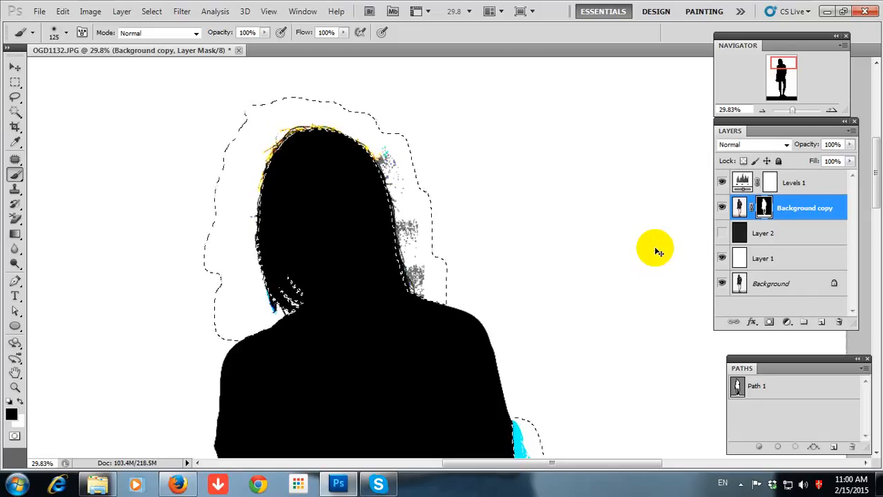
{"action": "key", "text": "ctrl+d"}
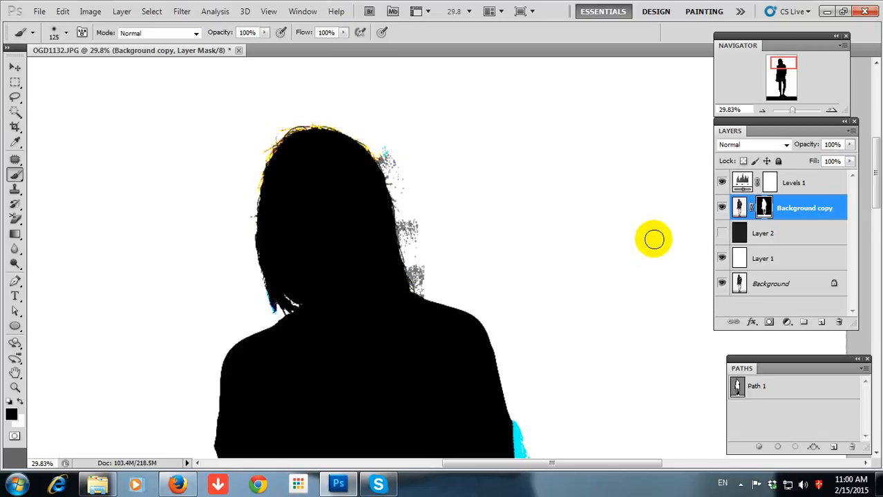
{"action": "left_click", "coordinate": [321, 245], "text": "ctrl"}
{"action": "left_click", "coordinate": [329, 244], "text": "ctrl"}
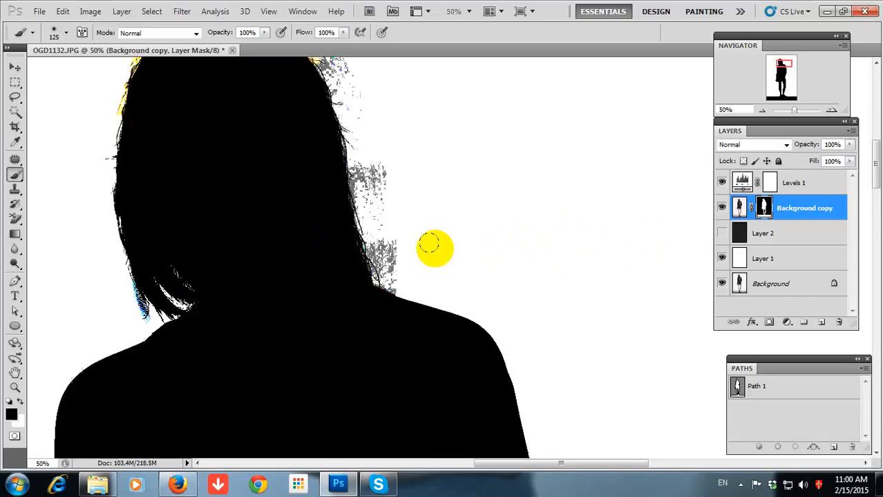
{"action": "mouse_move", "coordinate": [363, 152]}
{"action": "left_mouse_down"}
{"action": "mouse_move", "coordinate": [397, 324]}
{"action": "mouse_move", "coordinate": [360, 172]}
{"action": "mouse_move", "coordinate": [394, 311]}
{"action": "left_mouse_up"}
{"action": "left_click_drag", "start_coordinate": [384, 172], "coordinate": [429, 337]}
{"action": "left_click_drag", "start_coordinate": [345, 162], "coordinate": [448, 324]}
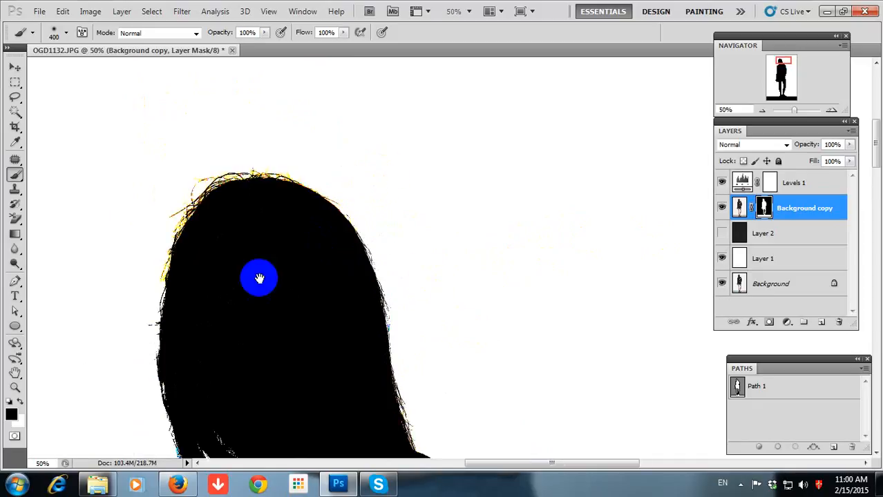
Step: Paint the Background copy mask black over the coloured fringe along the right sleeve's outer edge
{"action": "left_click_drag", "start_coordinate": [259, 278], "coordinate": [385, 207]}
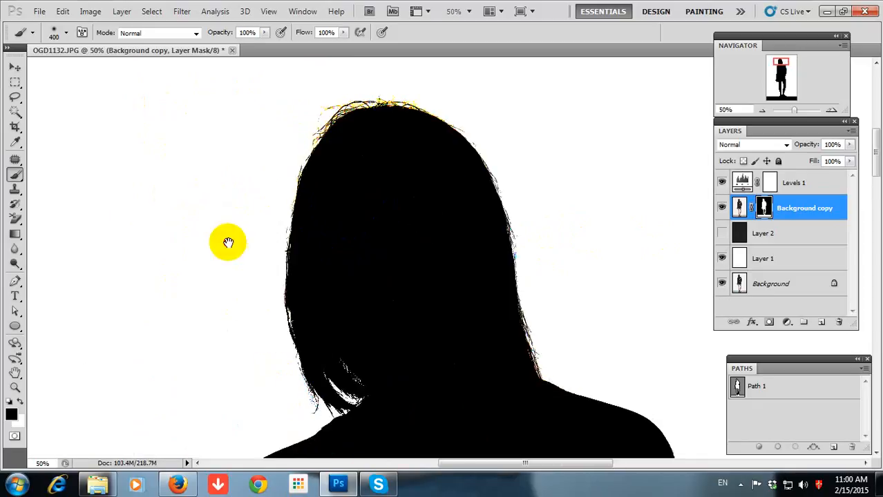
{"action": "scroll", "coordinate": [261, 172], "scroll_direction": "up", "scroll_amount": 3}
{"action": "left_click_drag", "start_coordinate": [303, 214], "coordinate": [487, 191]}
{"action": "mouse_move", "coordinate": [477, 373]}
{"action": "left_mouse_down"}
{"action": "mouse_move", "coordinate": [368, 132]}
{"action": "mouse_move", "coordinate": [443, 239]}
{"action": "left_mouse_up"}
{"action": "left_click_drag", "start_coordinate": [427, 169], "coordinate": [448, 376]}
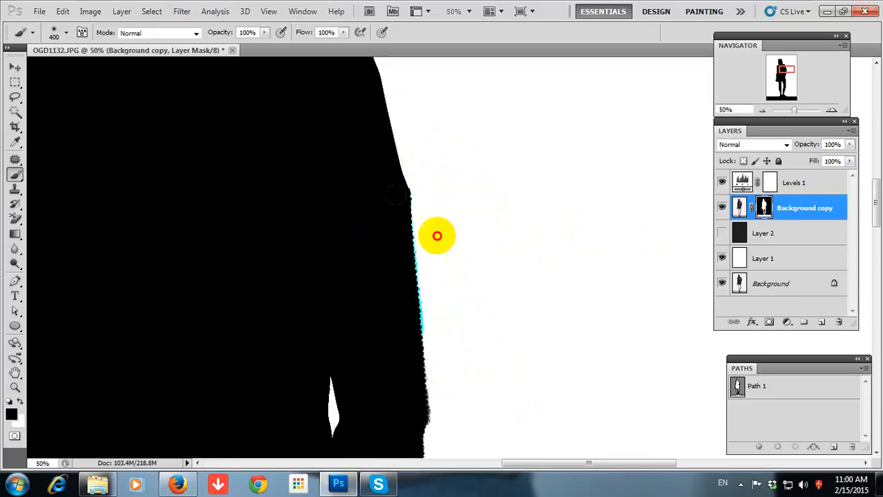
{"action": "left_click_drag", "start_coordinate": [437, 235], "coordinate": [449, 420]}
{"action": "left_click_drag", "start_coordinate": [437, 148], "coordinate": [432, 128]}
{"action": "mouse_move", "coordinate": [375, 349]}
{"action": "left_mouse_down"}
{"action": "mouse_move", "coordinate": [432, 275]}
{"action": "mouse_move", "coordinate": [380, 331]}
{"action": "left_mouse_up"}
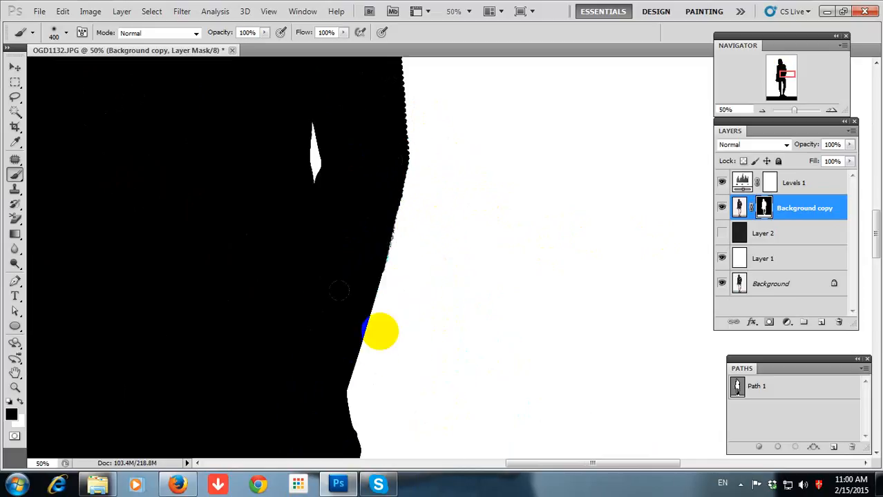
{"action": "left_click_drag", "start_coordinate": [399, 67], "coordinate": [466, 391]}
{"action": "left_click_drag", "start_coordinate": [442, 173], "coordinate": [600, 461]}
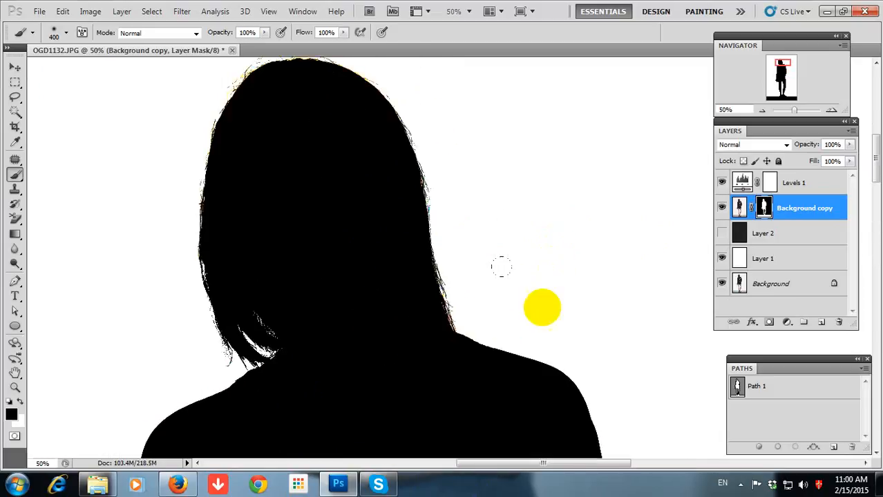
Step: Delete the Levels 1 adjustment layer
{"action": "left_click_drag", "start_coordinate": [796, 183], "coordinate": [841, 329]}
{"action": "left_click_drag", "start_coordinate": [824, 188], "coordinate": [839, 322]}
Step: Mask out the stray tip on the left shoulder below the hair with an 8 px black brush on the Background copy mask
{"action": "left_click", "coordinate": [509, 292], "text": "ctrl"}
{"action": "left_click_drag", "start_coordinate": [400, 275], "coordinate": [558, 324]}
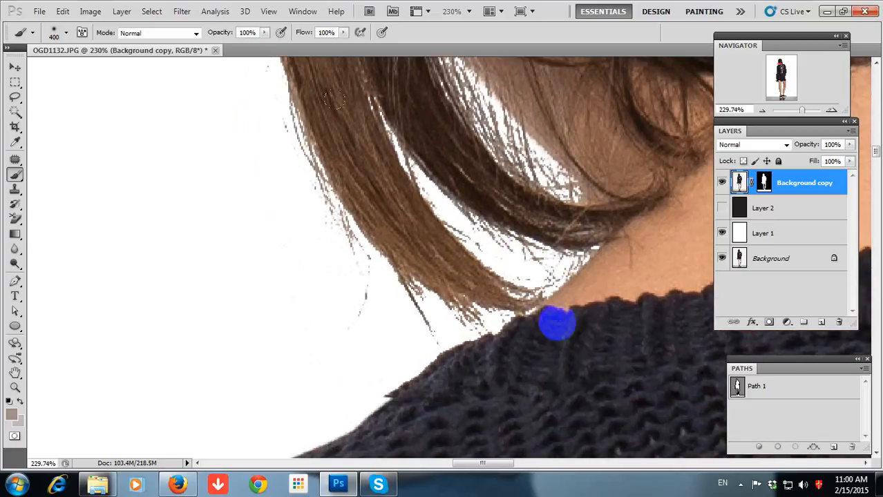
{"action": "key", "text": "p"}
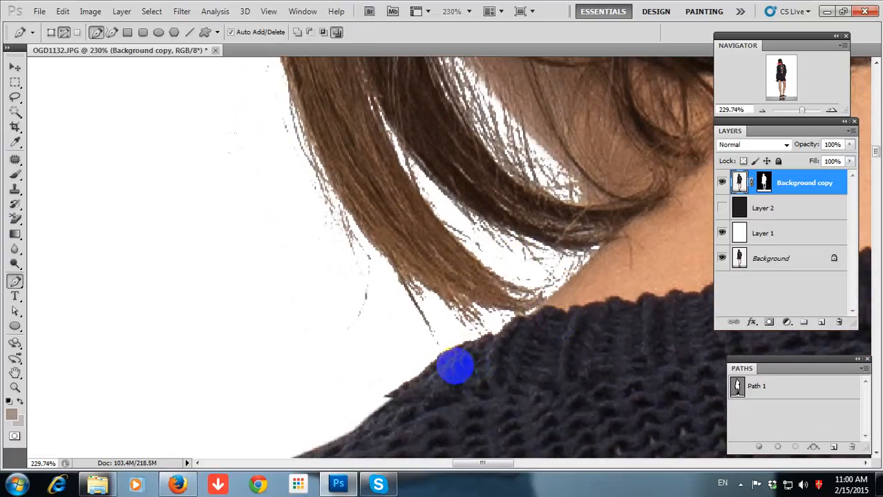
{"action": "key", "text": "b"}
{"action": "key", "text": "bracketleft"}
{"action": "key", "text": "bracketleft"}
{"action": "key", "text": "bracketleft"}
{"action": "key", "text": "bracketleft"}
{"action": "key", "text": "bracketleft"}
{"action": "key", "text": "bracketleft"}
{"action": "key", "text": "bracketleft"}
{"action": "key", "text": "bracketleft"}
{"action": "key", "text": "bracketleft"}
{"action": "key", "text": "bracketleft"}
{"action": "key", "text": "bracketleft"}
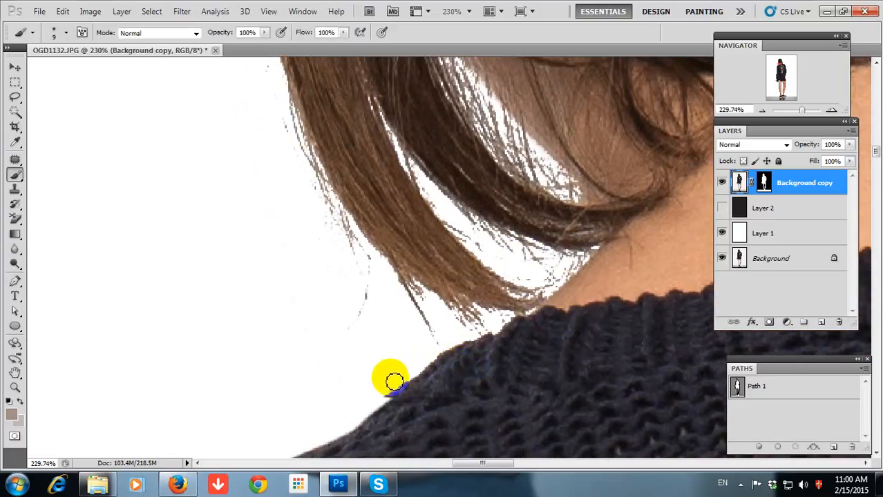
{"action": "mouse_move", "coordinate": [390, 393]}
{"action": "left_mouse_down"}
{"action": "mouse_move", "coordinate": [691, 251]}
{"action": "mouse_move", "coordinate": [617, 362]}
{"action": "mouse_move", "coordinate": [475, 371]}
{"action": "mouse_move", "coordinate": [409, 383]}
{"action": "left_mouse_up"}
{"action": "left_click", "coordinate": [8, 402]}
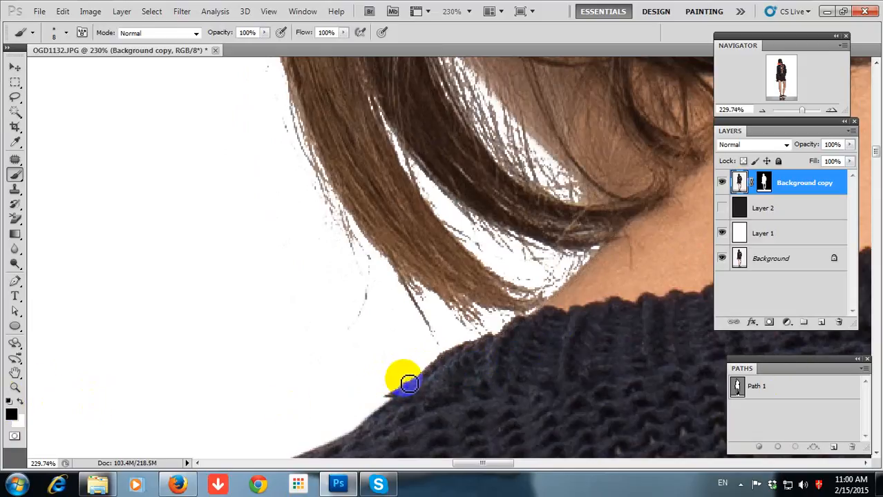
{"action": "key", "text": "ctrl+z"}
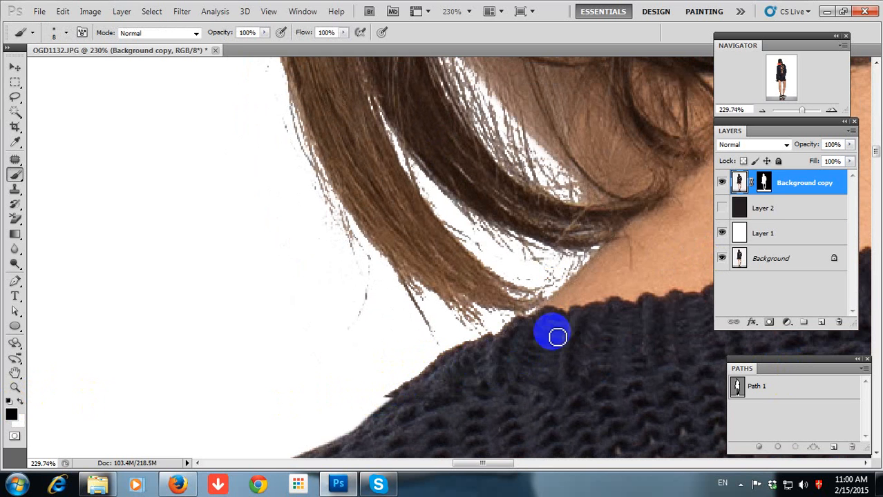
{"action": "left_click", "coordinate": [765, 183]}
{"action": "mouse_move", "coordinate": [406, 380]}
{"action": "left_mouse_down"}
{"action": "mouse_move", "coordinate": [382, 403]}
{"action": "mouse_move", "coordinate": [420, 369]}
{"action": "mouse_move", "coordinate": [211, 323]}
{"action": "left_mouse_up"}
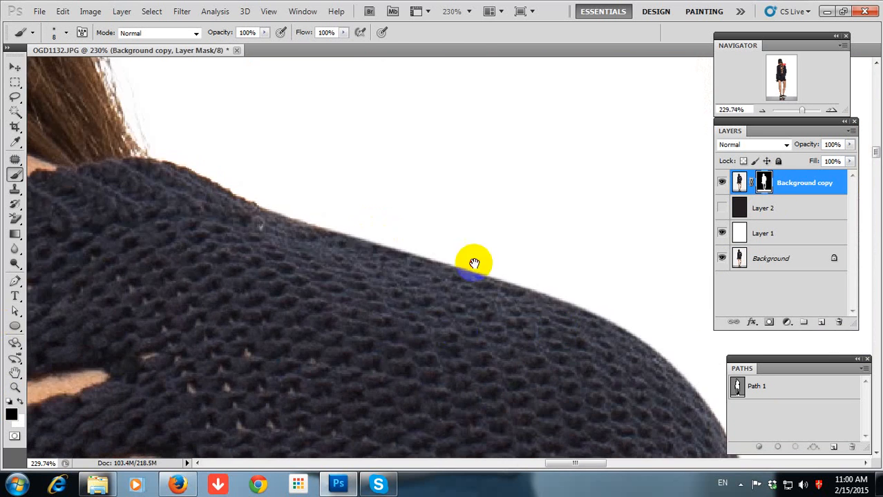
Step: Delete the hidden black Layer 2
{"action": "left_click_drag", "start_coordinate": [473, 263], "coordinate": [680, 339]}
{"action": "key", "text": "ctrl+minus"}
{"action": "key", "text": "ctrl+minus"}
{"action": "key", "text": "ctrl+minus"}
{"action": "key", "text": "ctrl+minus"}
{"action": "key", "text": "ctrl+minus"}
{"action": "key", "text": "ctrl+minus"}
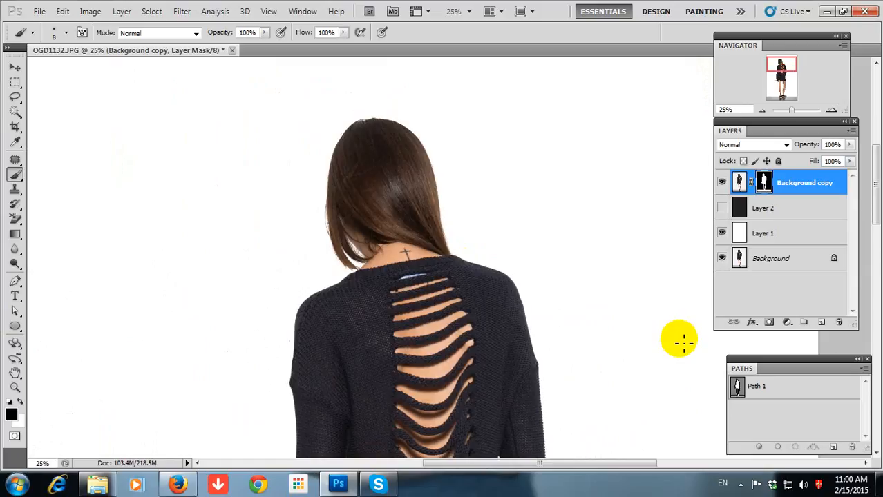
{"action": "left_click", "coordinate": [822, 214]}
{"action": "left_click_drag", "start_coordinate": [824, 214], "coordinate": [839, 322]}
Step: Merge Background copy, Layer 1 and Background into a single layer
{"action": "left_click", "coordinate": [832, 183], "text": "shift"}
{"action": "left_click", "coordinate": [781, 218], "text": "ctrl"}
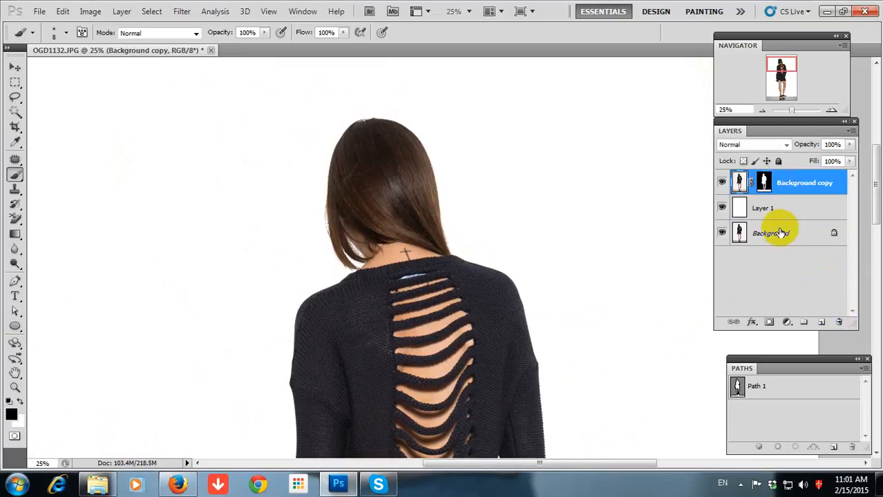
{"action": "left_click", "coordinate": [786, 214], "text": "ctrl"}
{"action": "left_click", "coordinate": [795, 236], "text": "shift"}
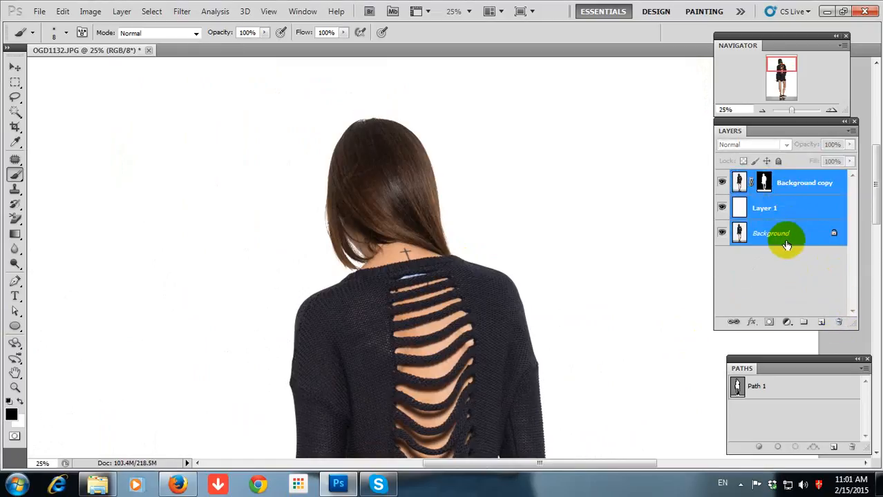
{"action": "key", "text": "ctrl+e"}
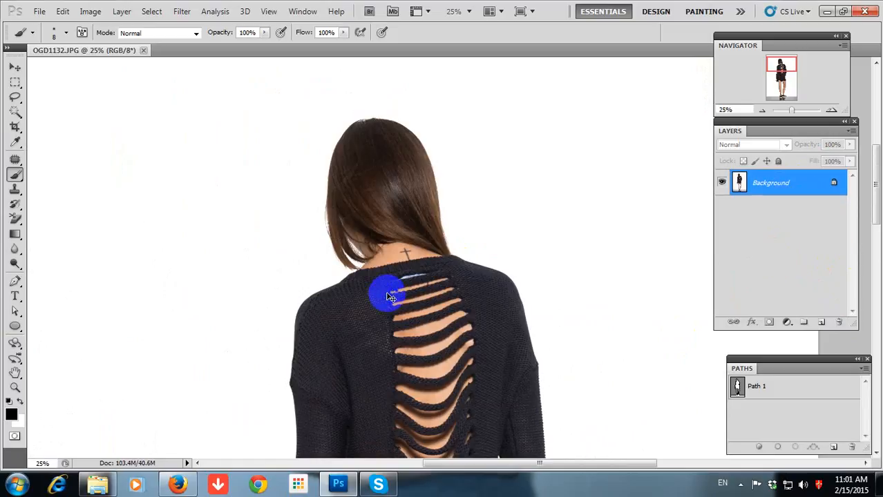
{"action": "scroll", "coordinate": [391, 298], "scroll_direction": "down", "scroll_amount": 4}
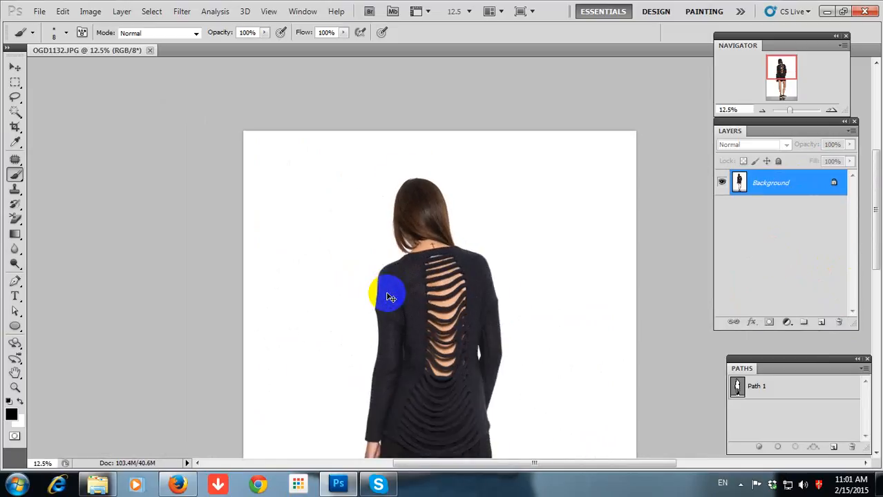